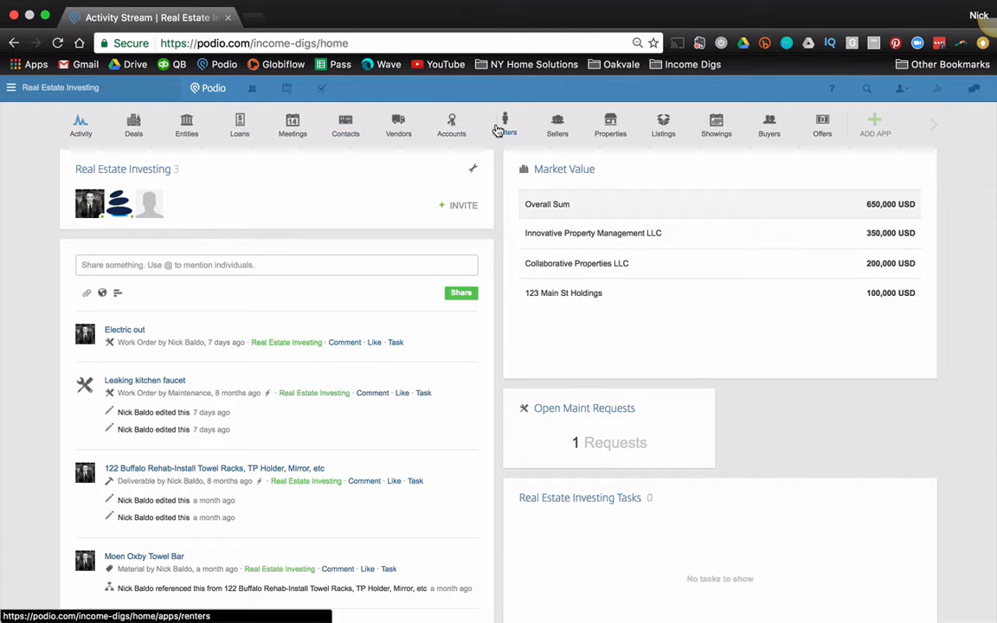
# Step: Expand More Workspaces and open Renters in the Real Estate Investing workspace
pyautogui.click(11, 89)
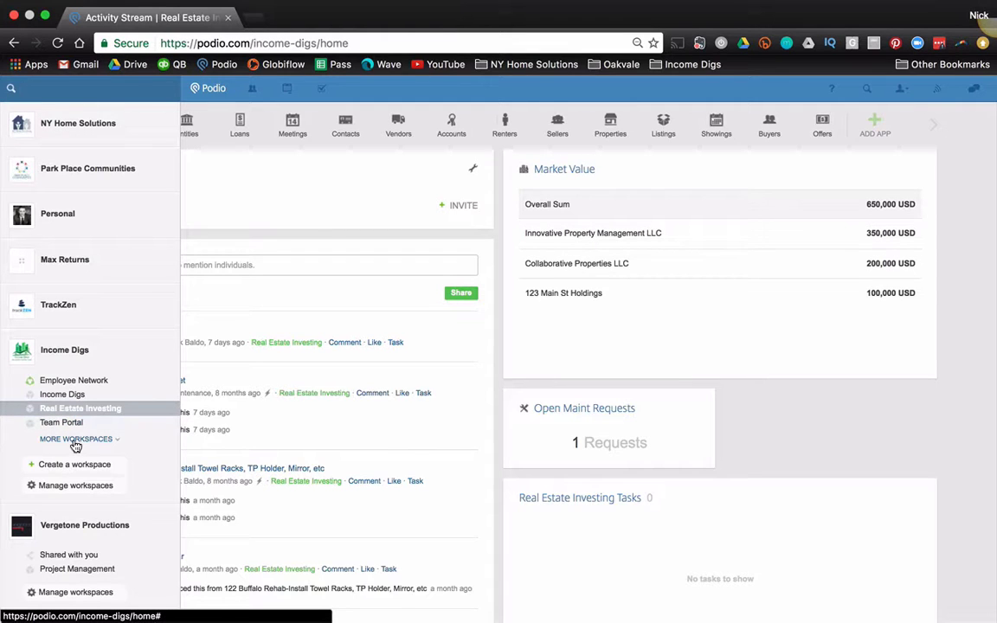
pyautogui.click(77, 439)
pyautogui.click(505, 129)
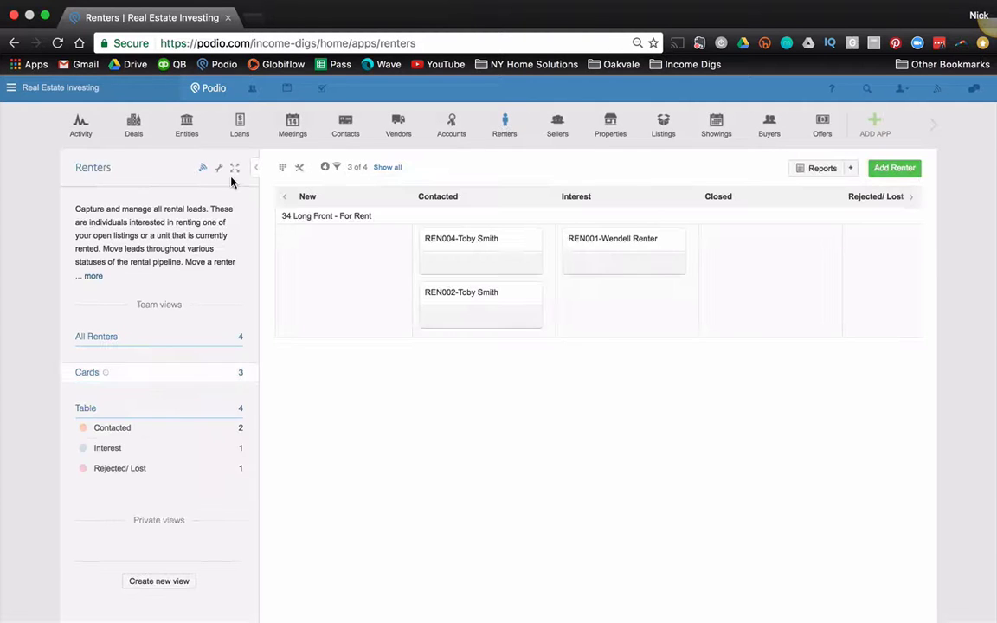
# Step: In the Renters template, add a Contact field above Status, leaving its sharing settings unchanged
pyautogui.click(219, 167)
pyautogui.click(241, 199)
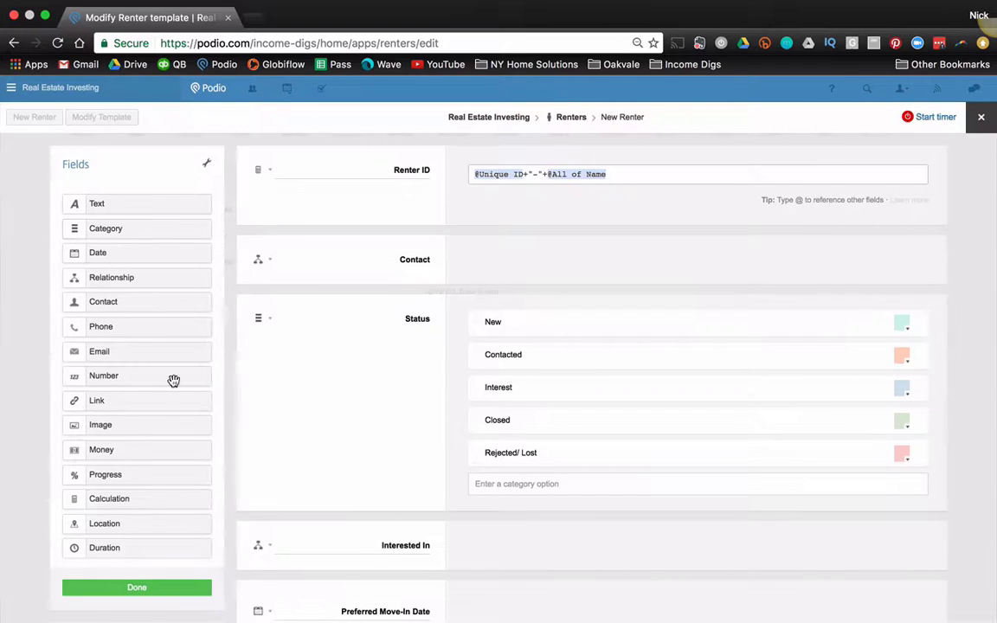
pyautogui.moveTo(127, 306); pyautogui.dragTo(265, 306)
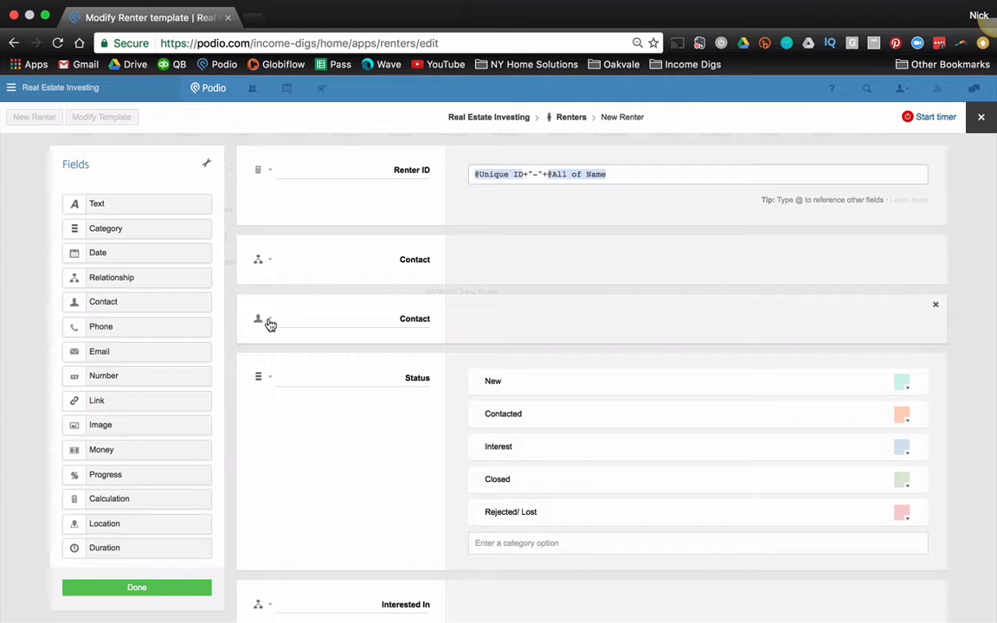
pyautogui.click(270, 324)
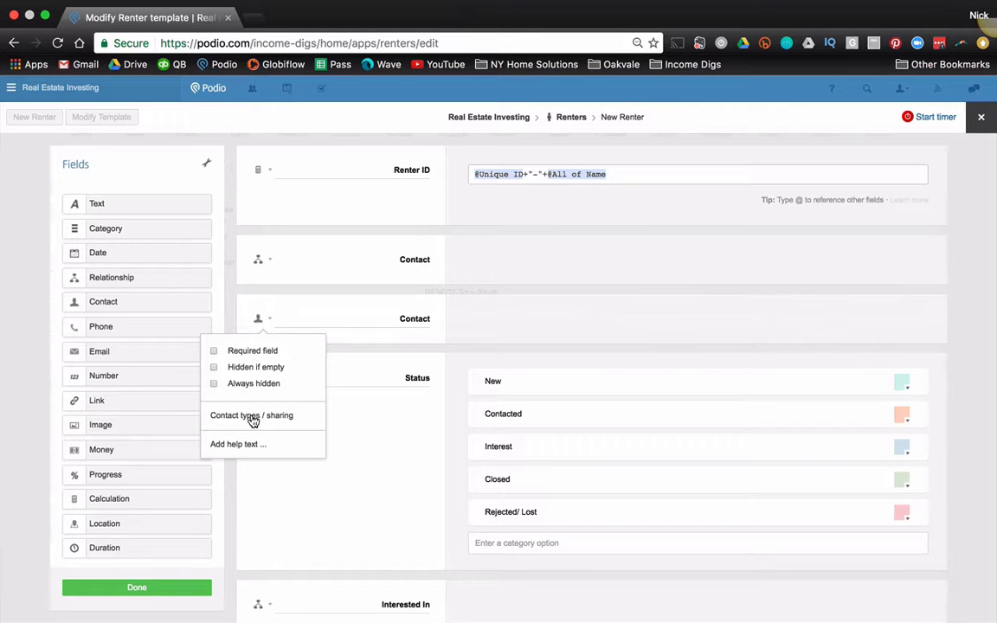
pyautogui.click(253, 416)
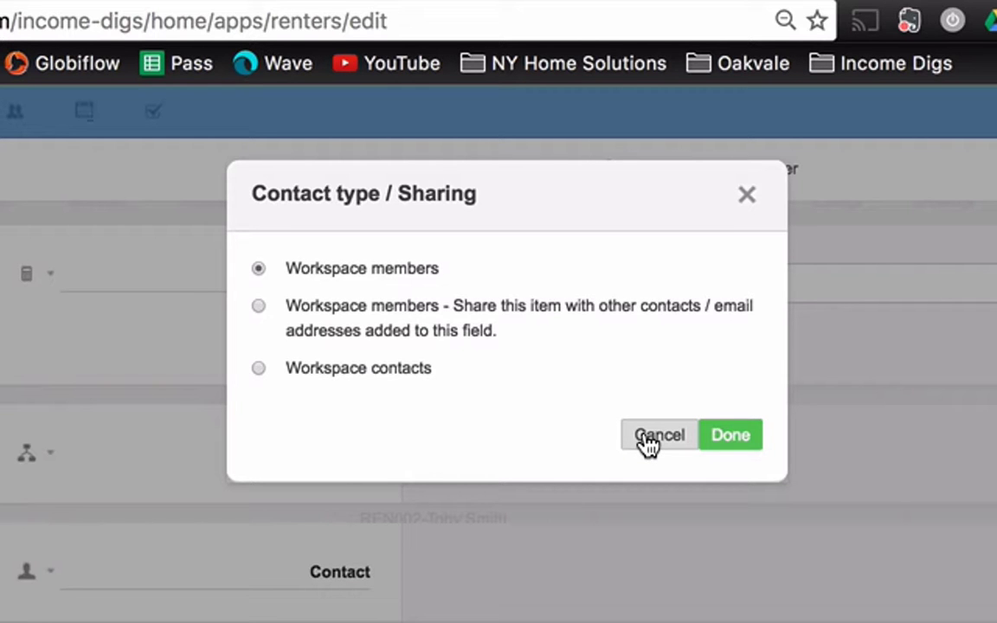
pyautogui.click(746, 198)
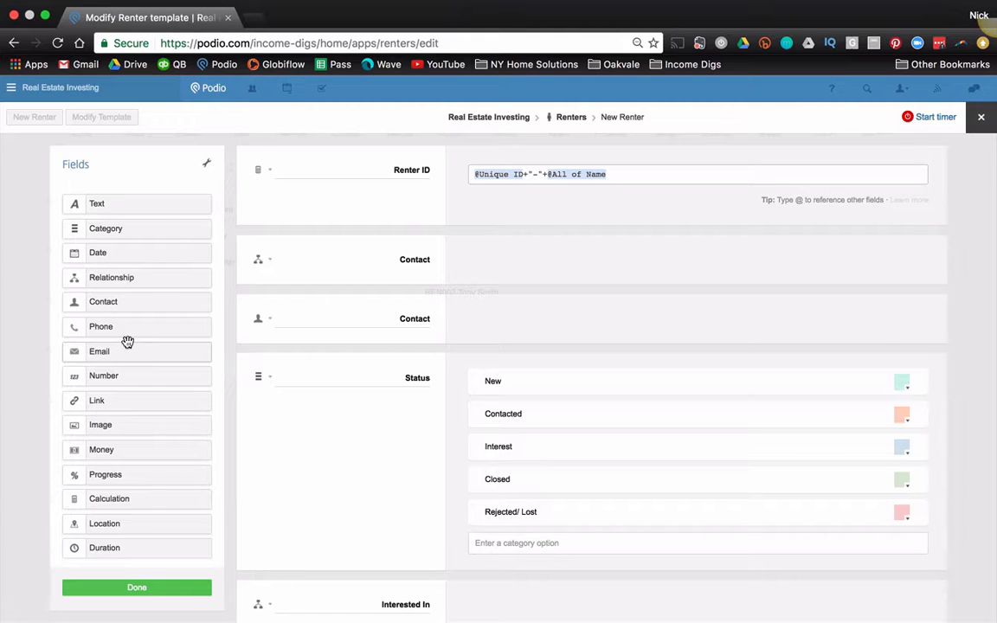
# Step: Discard the Renters template changes and expand More Workspaces to reveal Sandbox
pyautogui.click(979, 125)
pyautogui.click(349, 195)
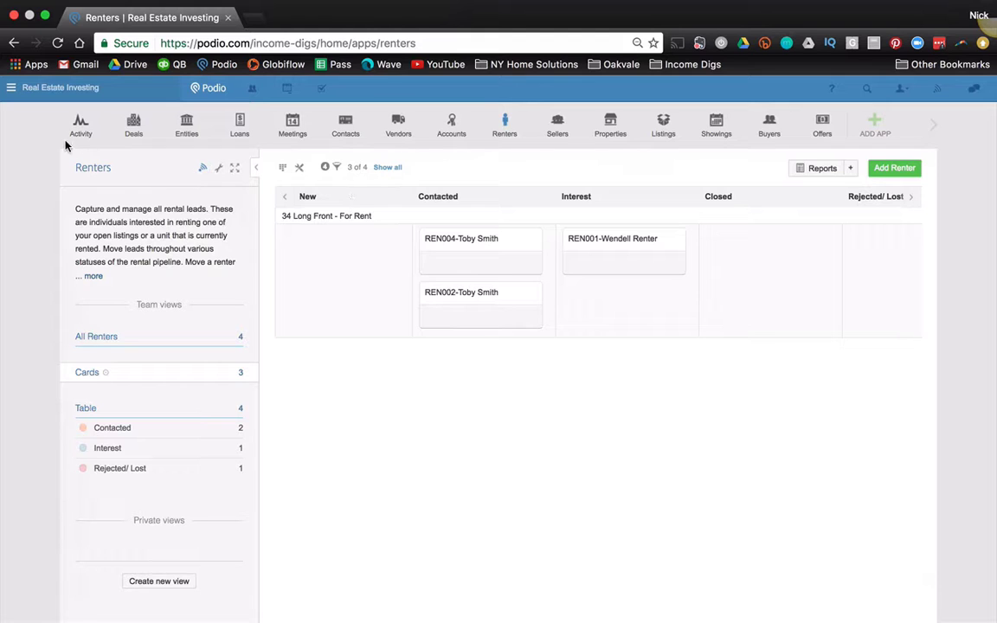
pyautogui.click(11, 90)
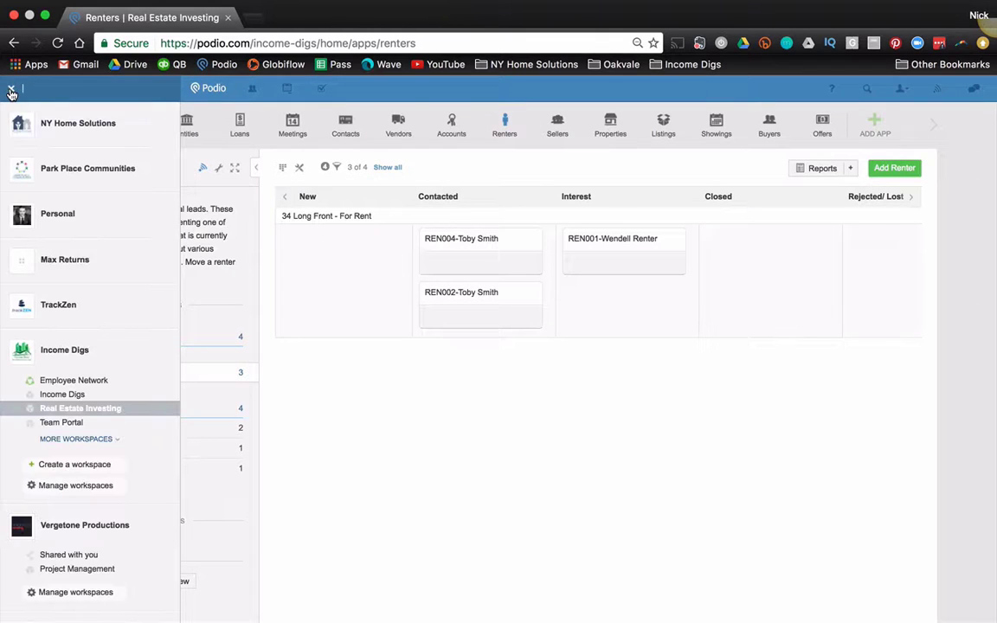
pyautogui.click(67, 438)
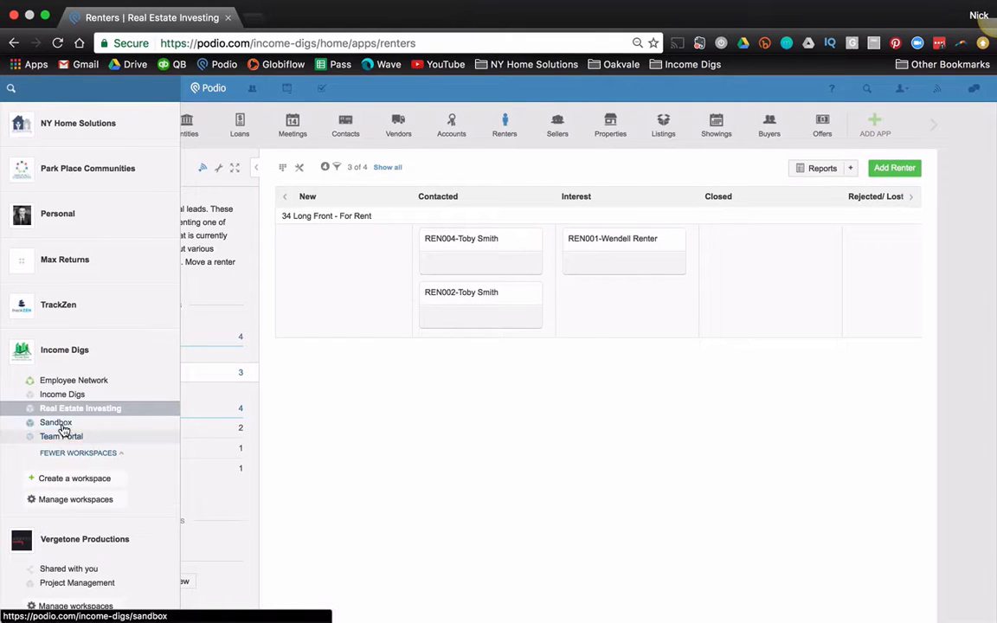
# Step: Open the Sandbox workspace listed under Income Digs
pyautogui.click(60, 425)
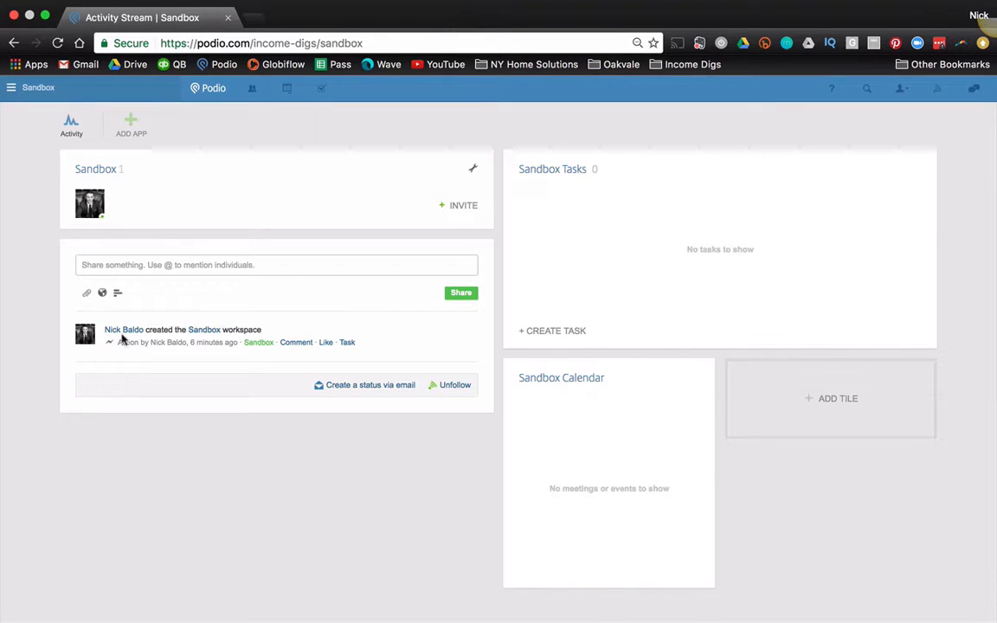
# Step: Create a custom Contact-type app 'Contacts' with item name 'Contact' and Table standard layout
pyautogui.click(132, 124)
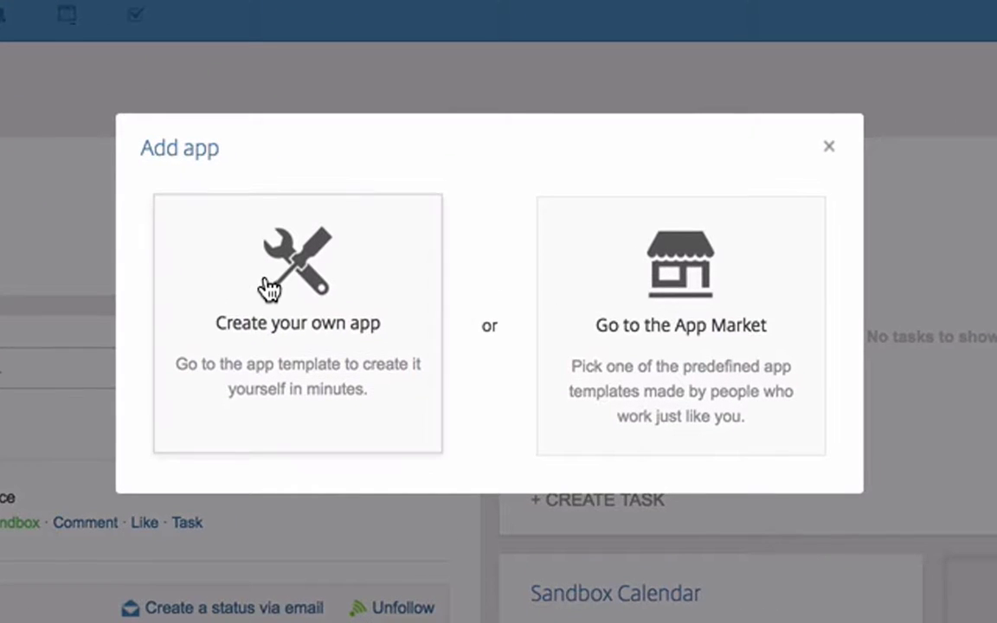
pyautogui.click(270, 288)
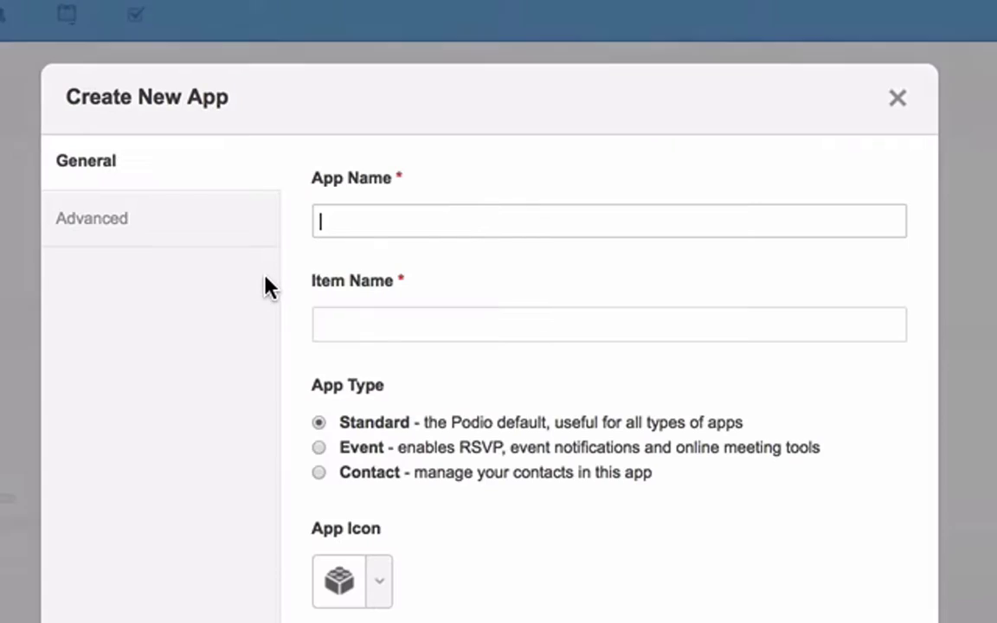
pyautogui.click(317, 472)
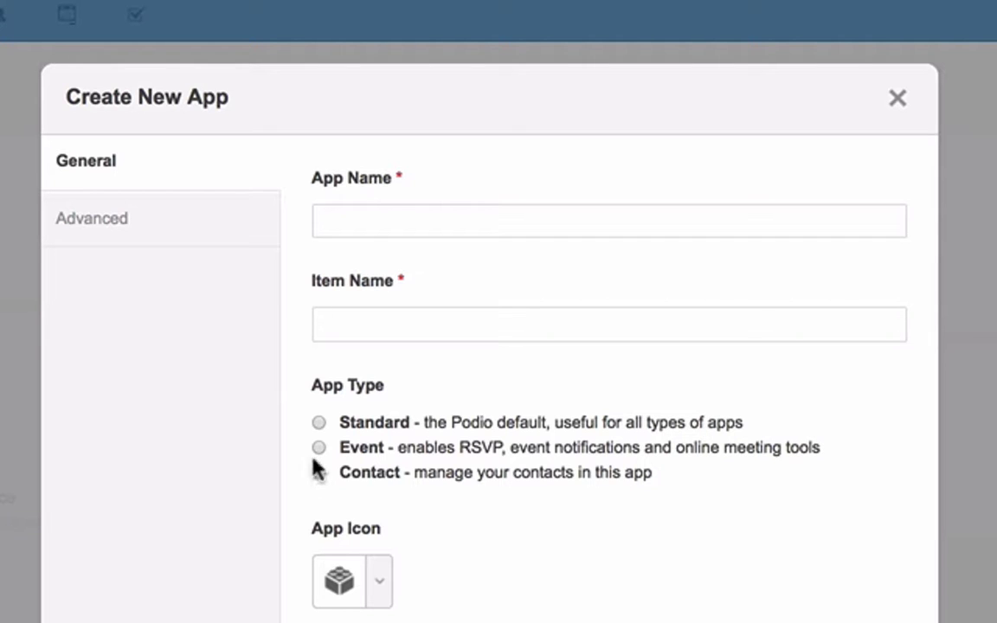
pyautogui.click(373, 225)
pyautogui.write('Contacts')
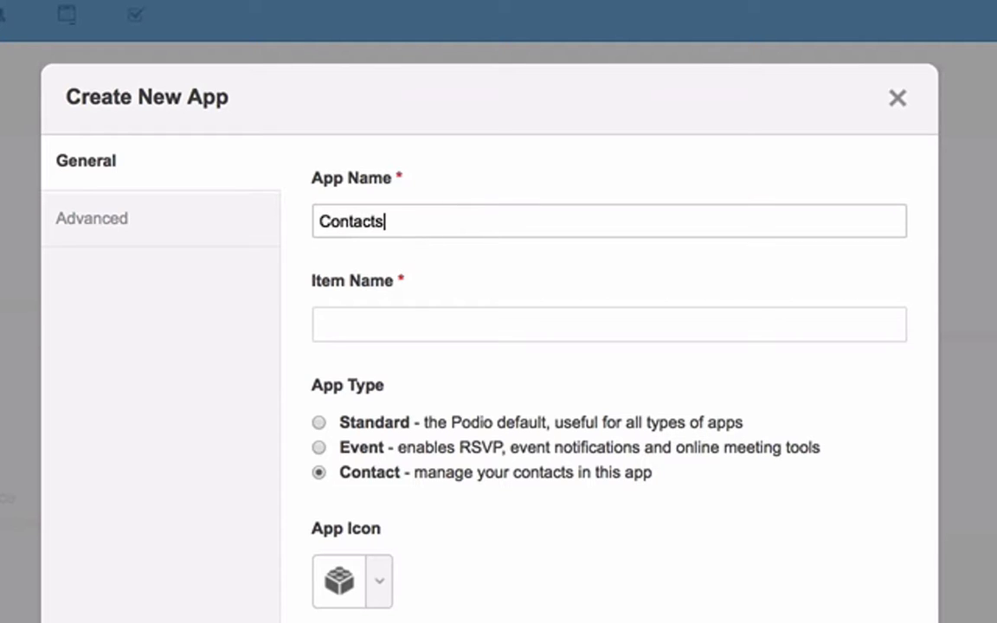
pyautogui.press('Tab')
pyautogui.write('Contact')
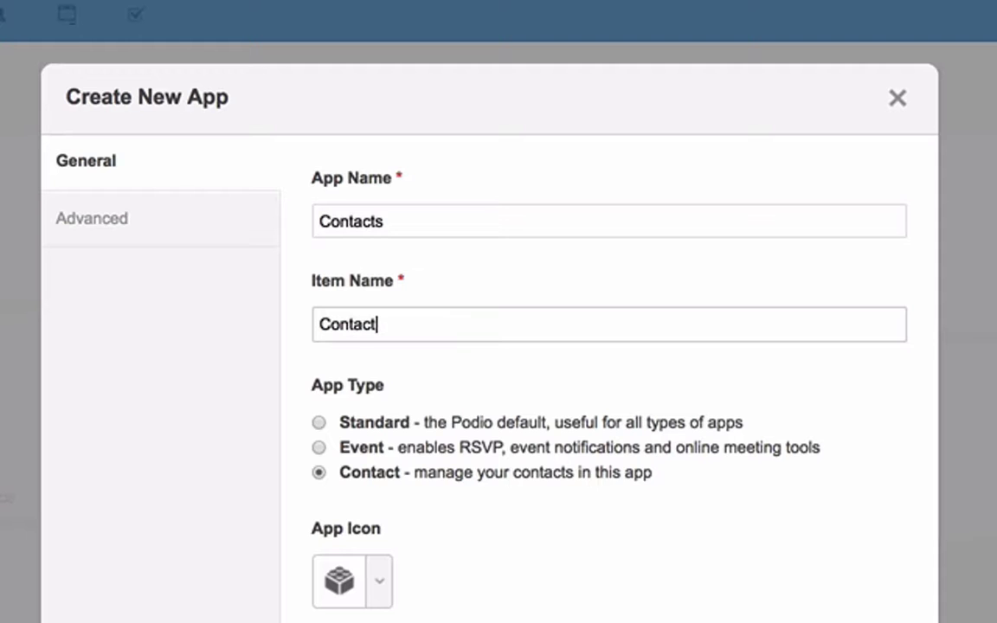
pyautogui.scroll(-4, 760, 371)
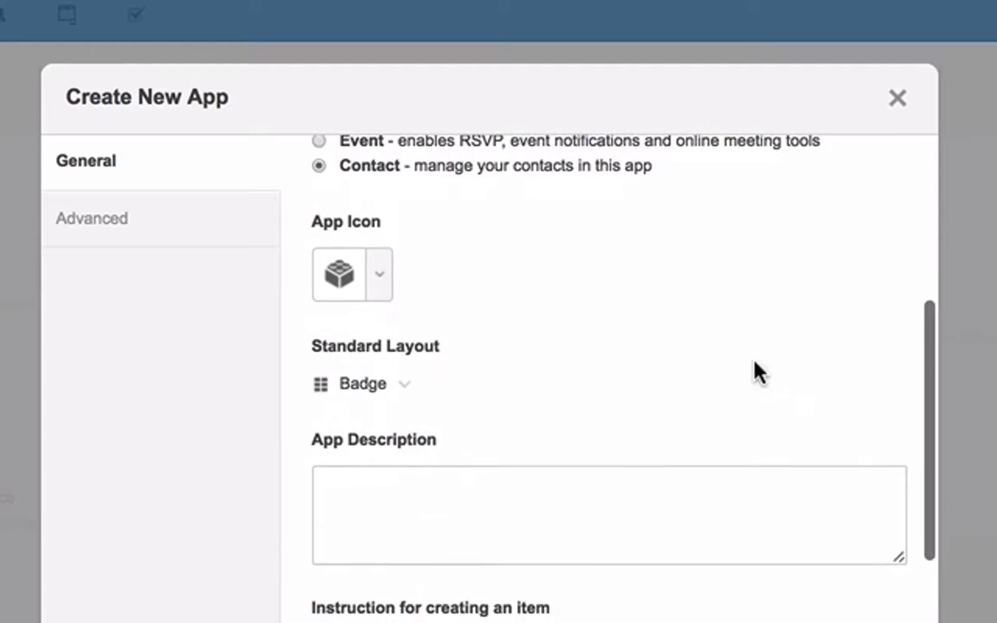
pyautogui.click(409, 389)
pyautogui.click(489, 479)
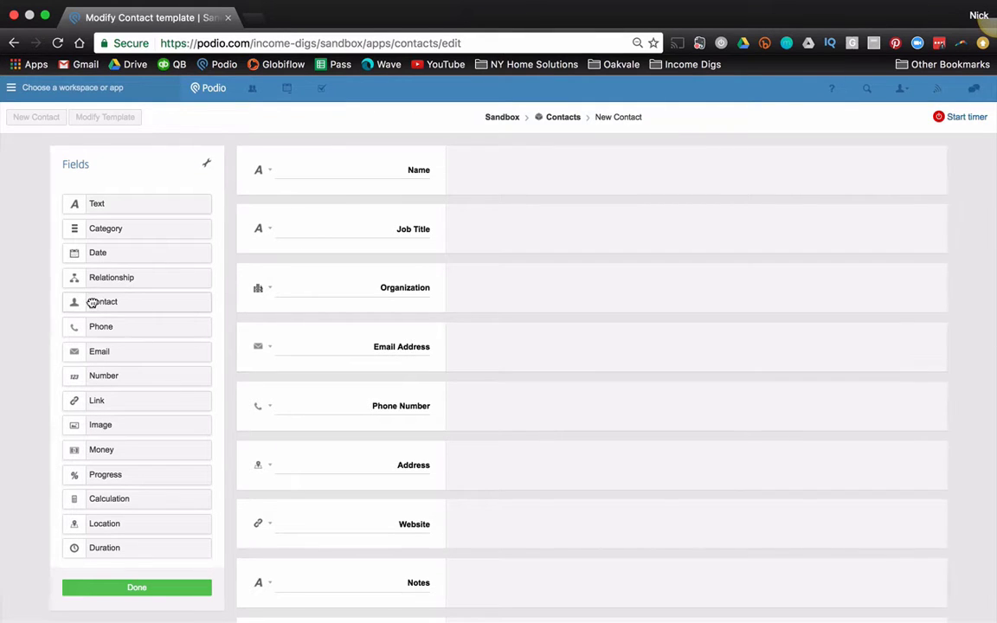
# Step: Add a Contact field below Organization, then remove it, keeping only the default contact fields
pyautogui.moveTo(91, 302); pyautogui.dragTo(312, 324)
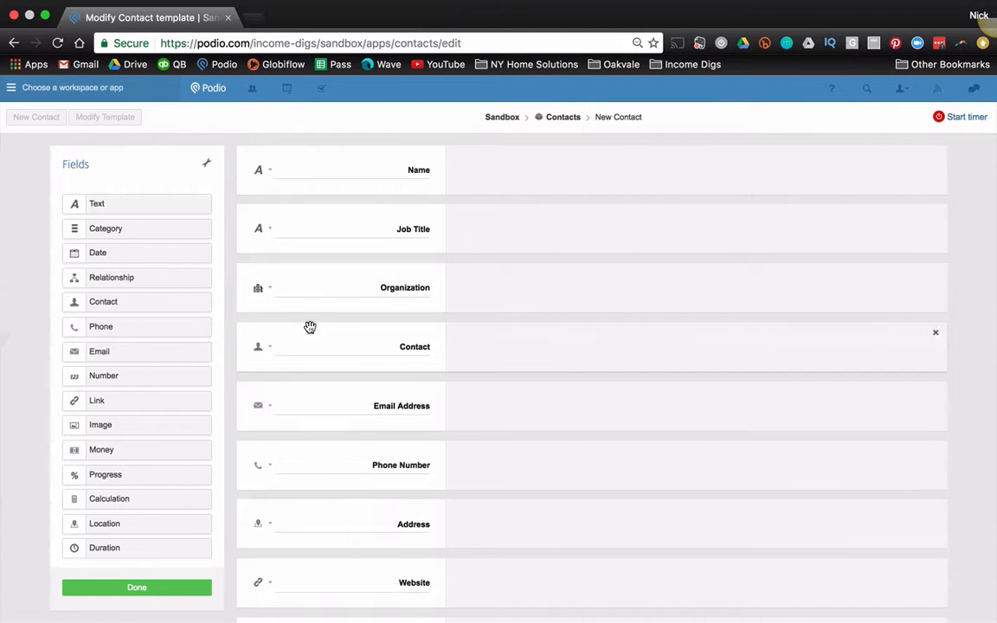
pyautogui.click(937, 336)
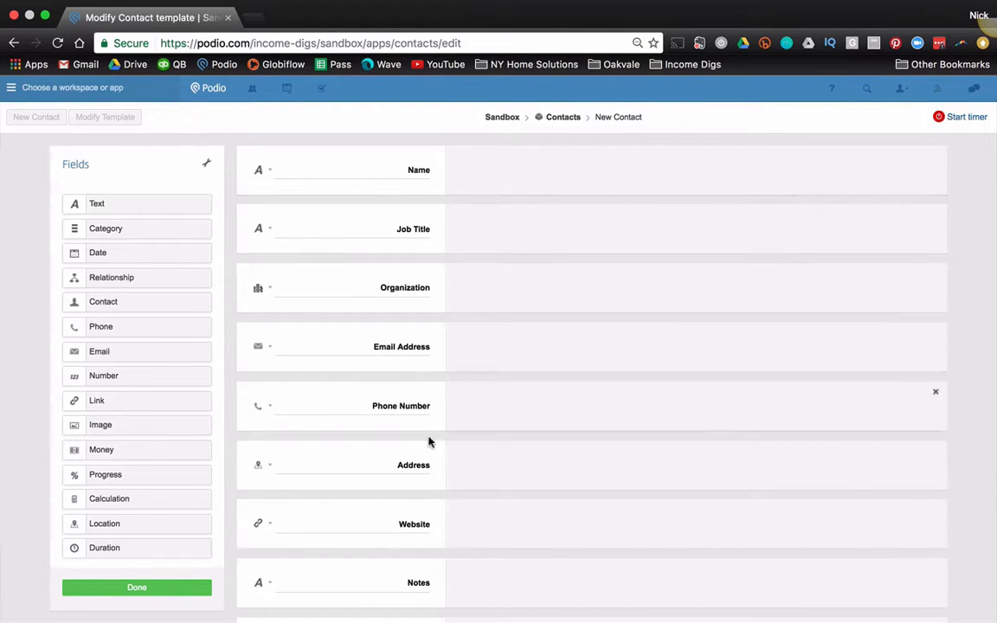
pyautogui.scroll(-3, 421, 474)
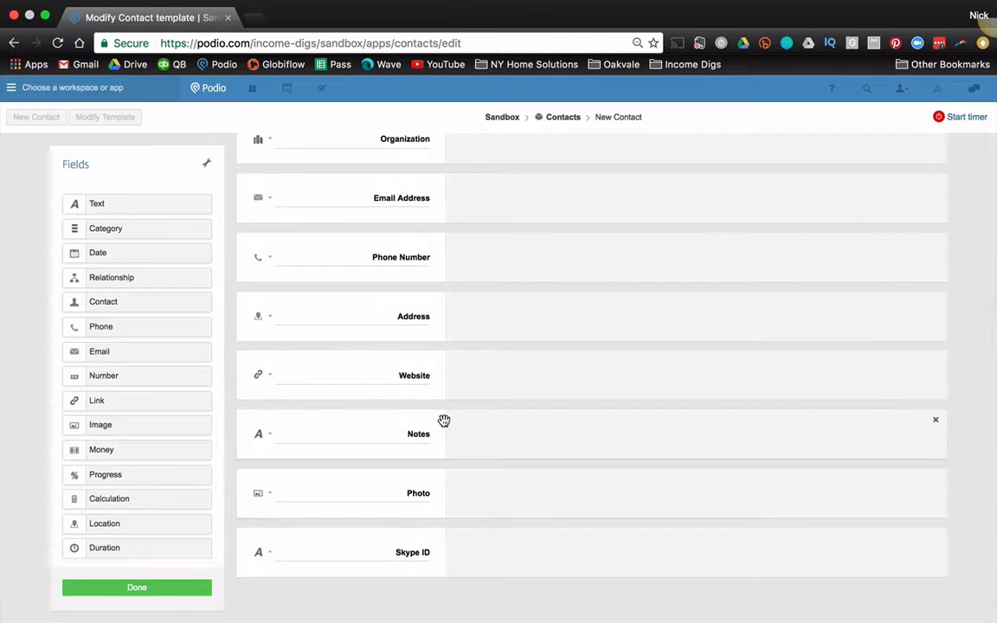
pyautogui.scroll(3, 443, 421)
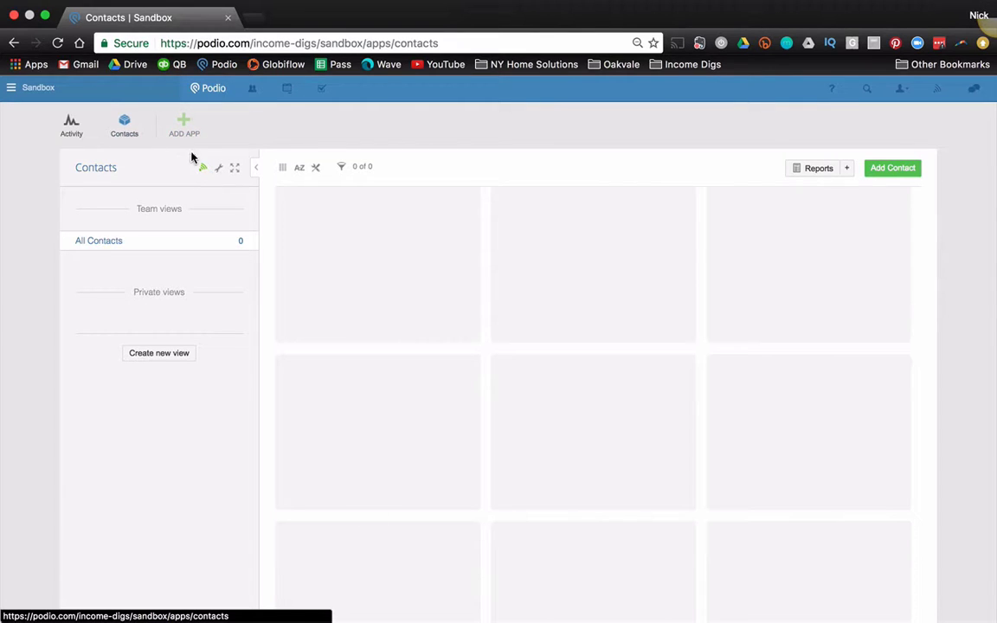
# Step: Set the Contacts app icon to a person in App settings and save the changes
pyautogui.click(218, 170)
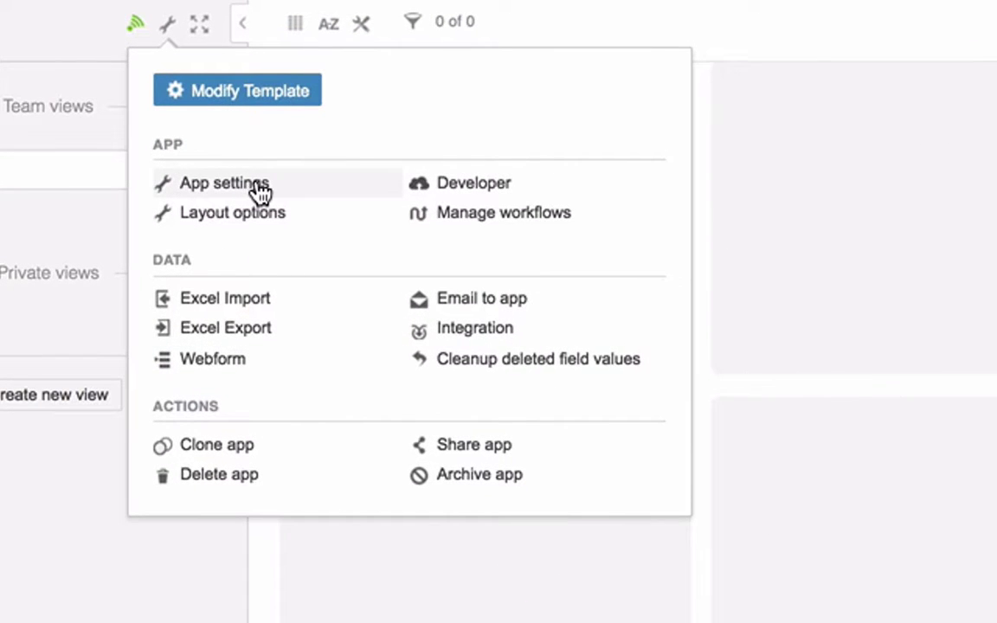
pyautogui.click(260, 187)
pyautogui.scroll(-2, 450, 314)
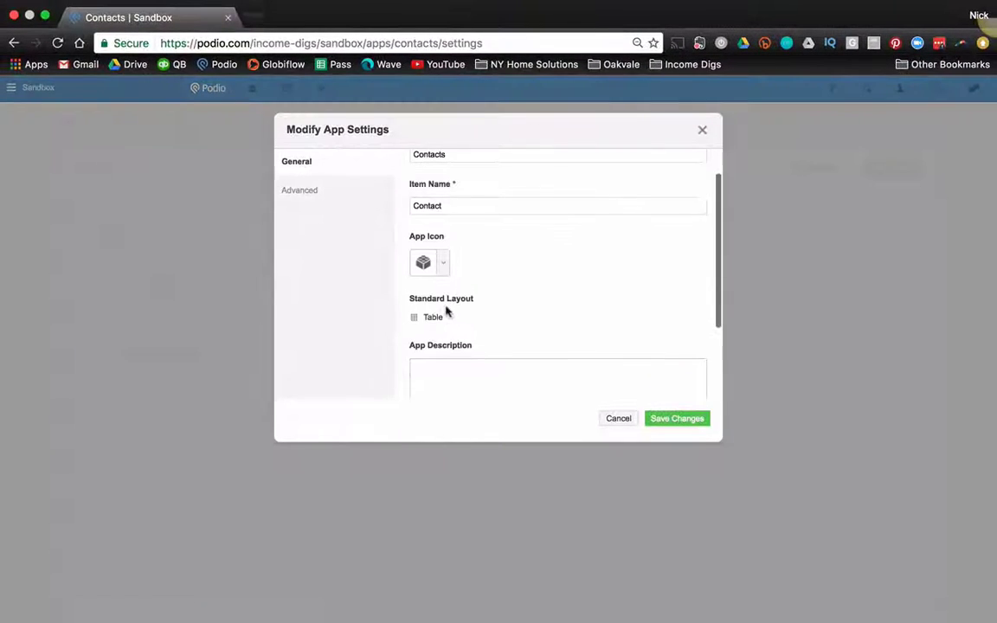
pyautogui.scroll(-1, 446, 310)
pyautogui.click(443, 239)
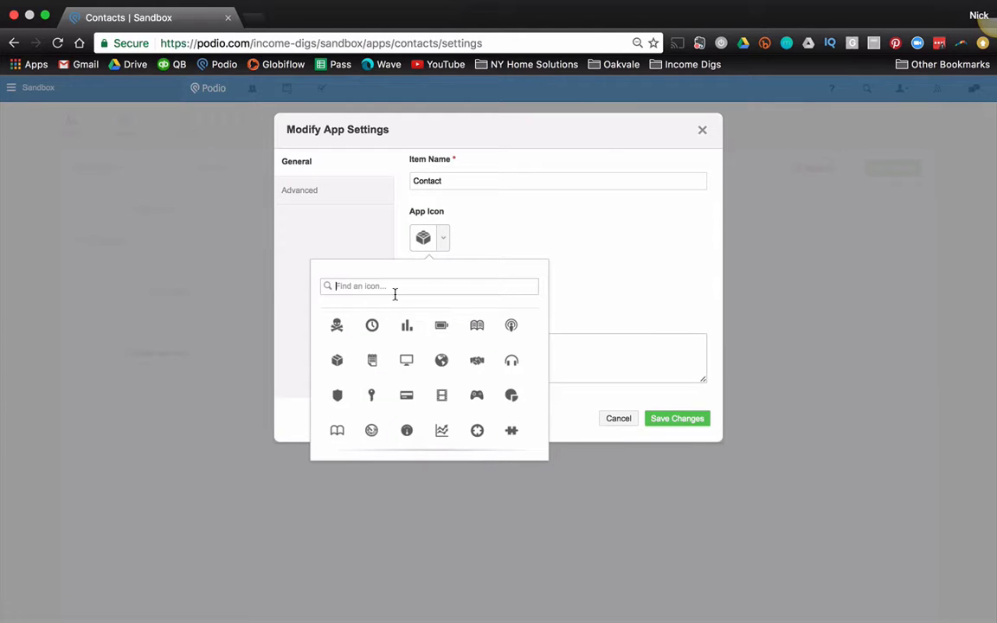
pyautogui.write('person')
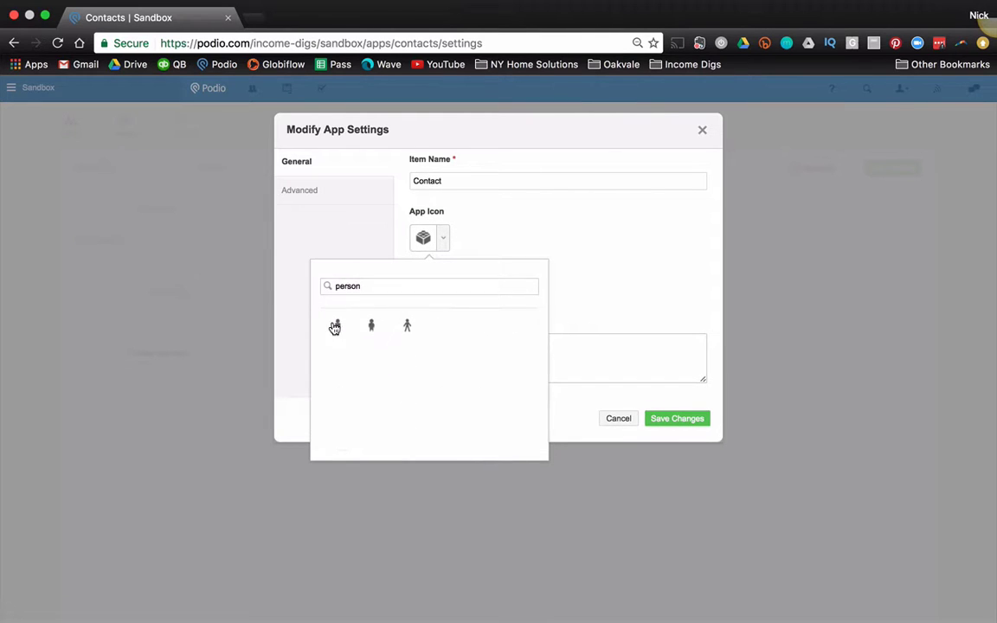
pyautogui.click(334, 324)
pyautogui.click(696, 424)
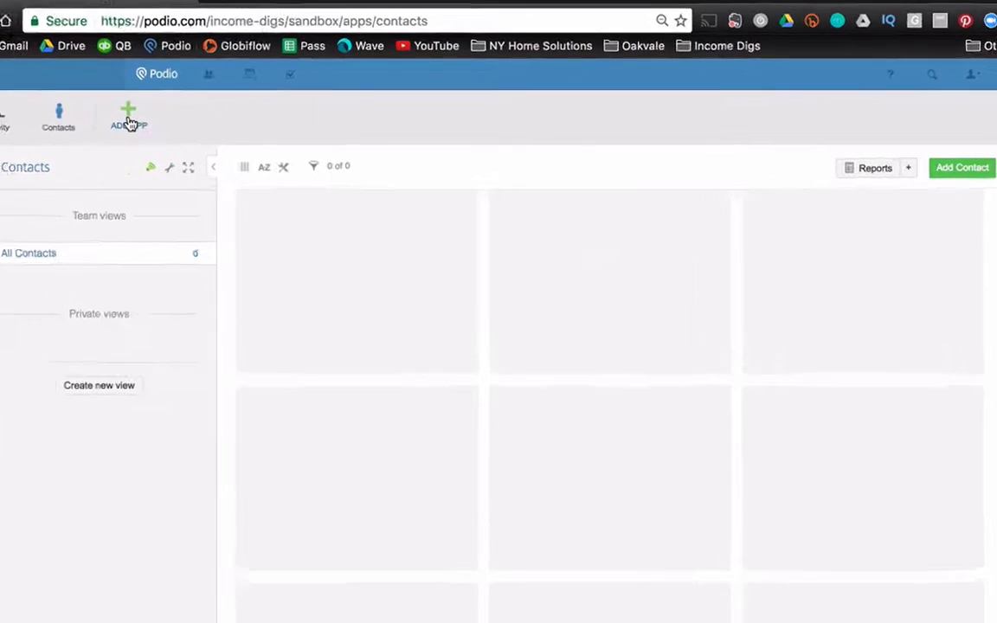
# Step: Create a custom app 'Sellers' with item name 'Seller', a person icon and Table layout
pyautogui.click(184, 125)
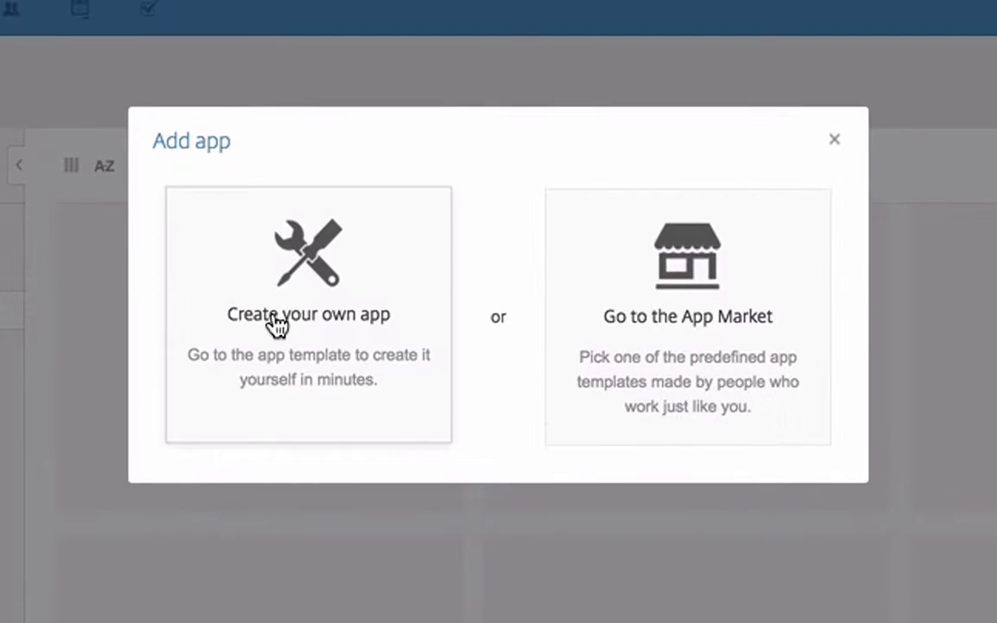
pyautogui.click(281, 326)
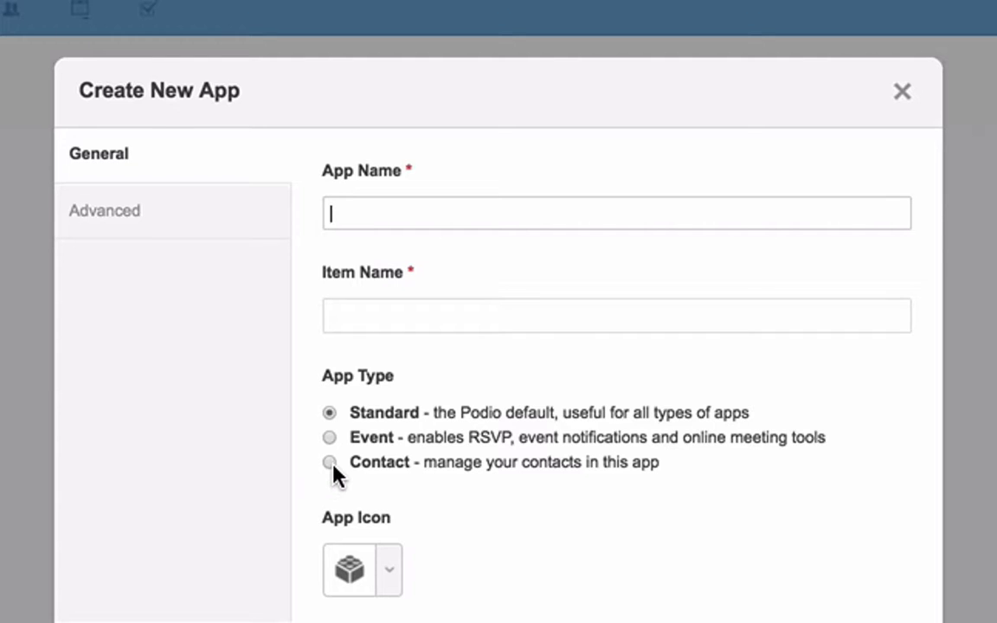
pyautogui.write('Sellers')
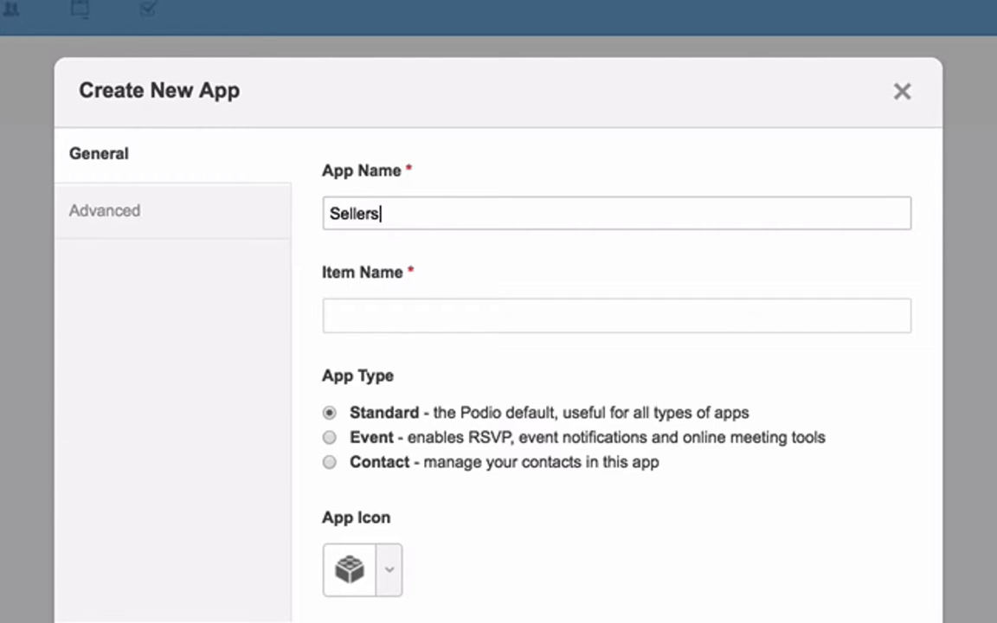
pyautogui.press('Tab')
pyautogui.write('Seller')
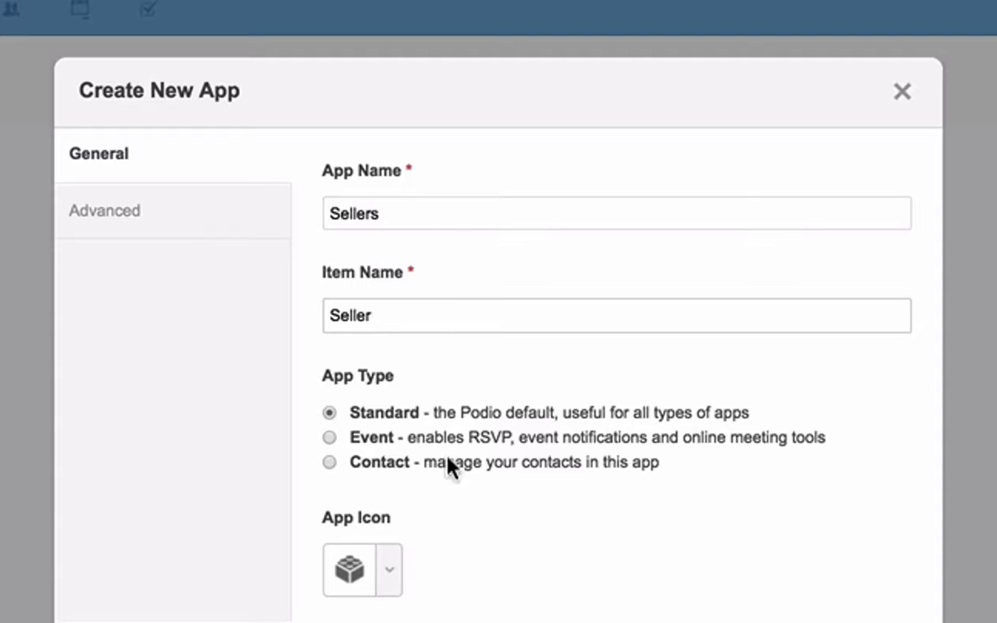
pyautogui.click(391, 571)
pyautogui.write('person')
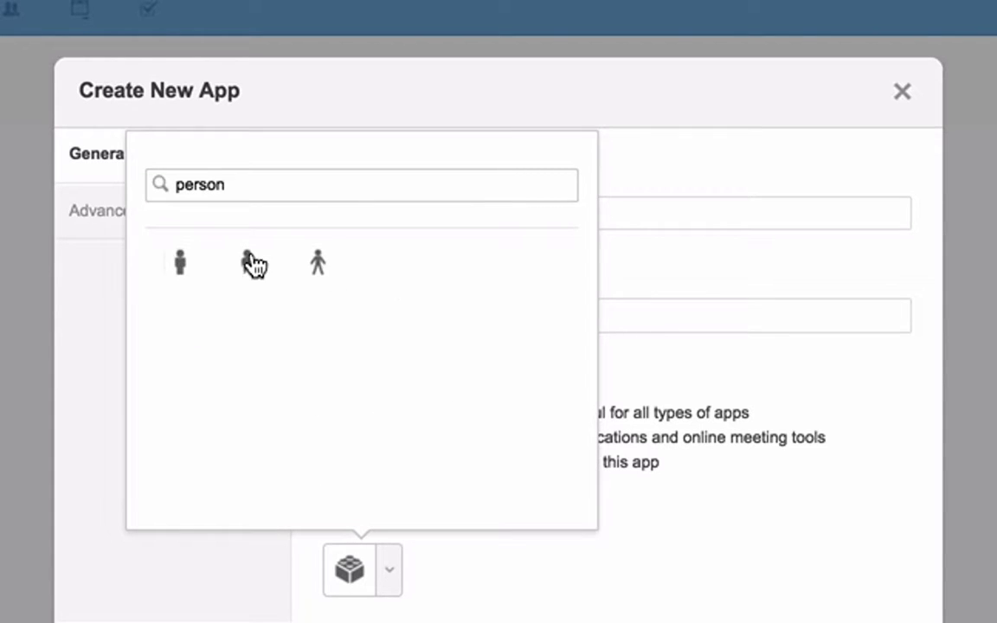
pyautogui.click(251, 263)
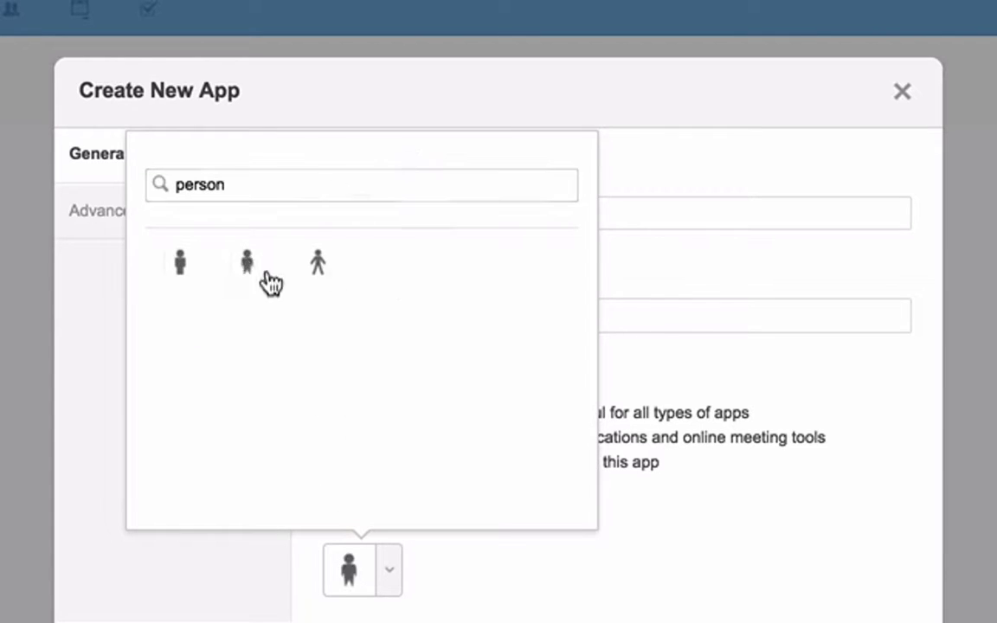
pyautogui.scroll(-5, 651, 588)
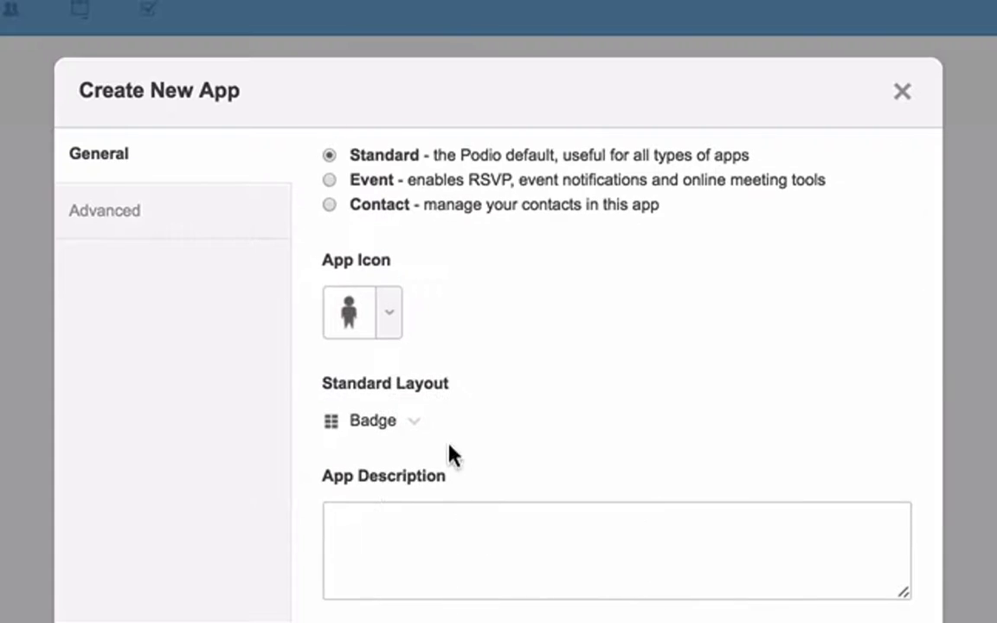
pyautogui.click(419, 427)
pyautogui.click(445, 517)
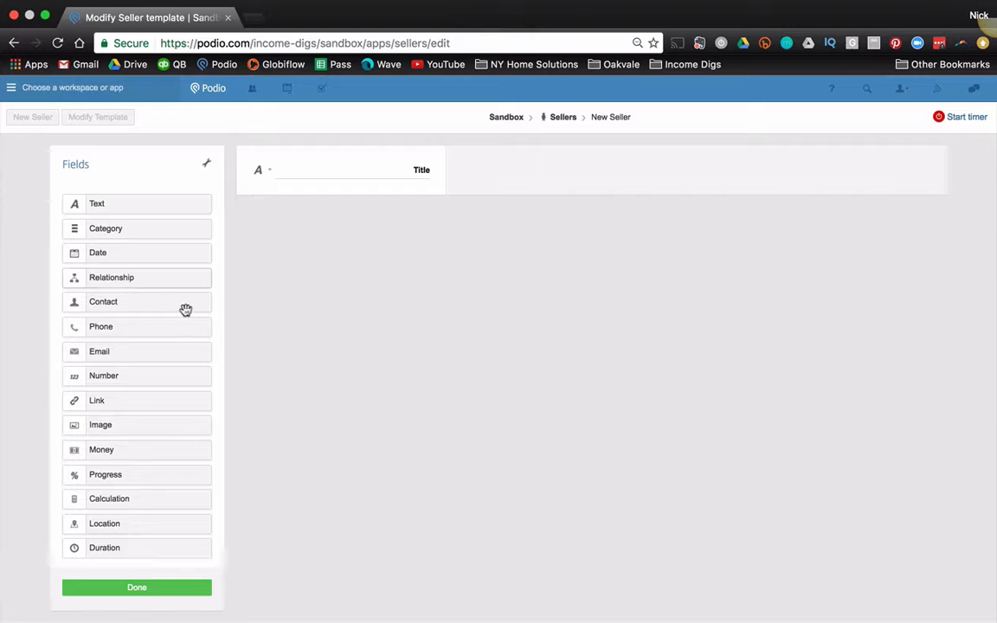
# Step: Add a 'Related Contact' relationship field referencing Contacts and delete the Title field
pyautogui.moveTo(199, 278); pyautogui.dragTo(339, 171)
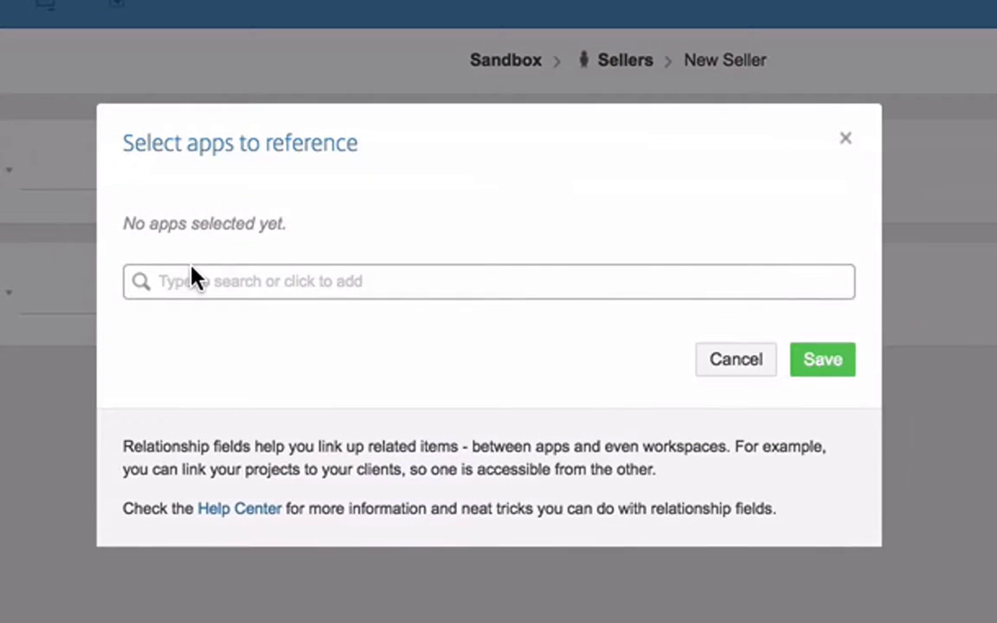
pyautogui.click(193, 279)
pyautogui.click(210, 346)
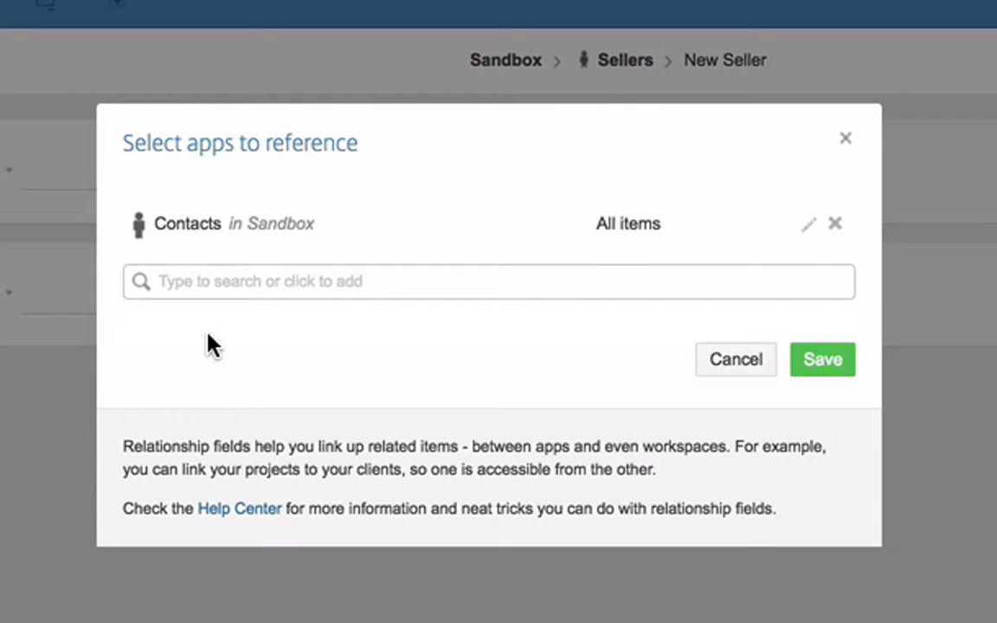
pyautogui.click(769, 362)
pyautogui.doubleClick(268, 166)
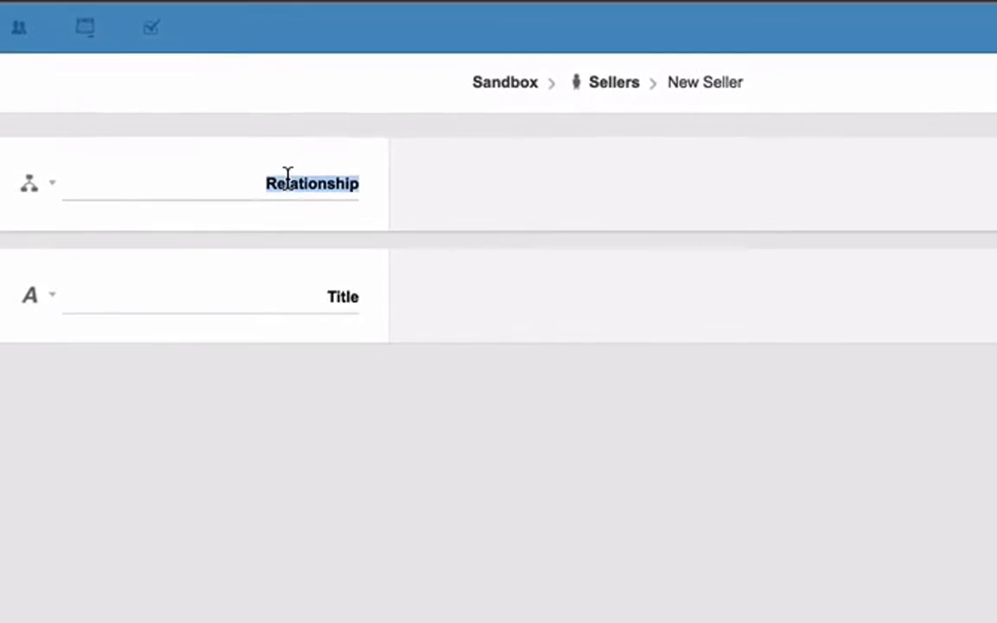
pyautogui.write('Related Contac')
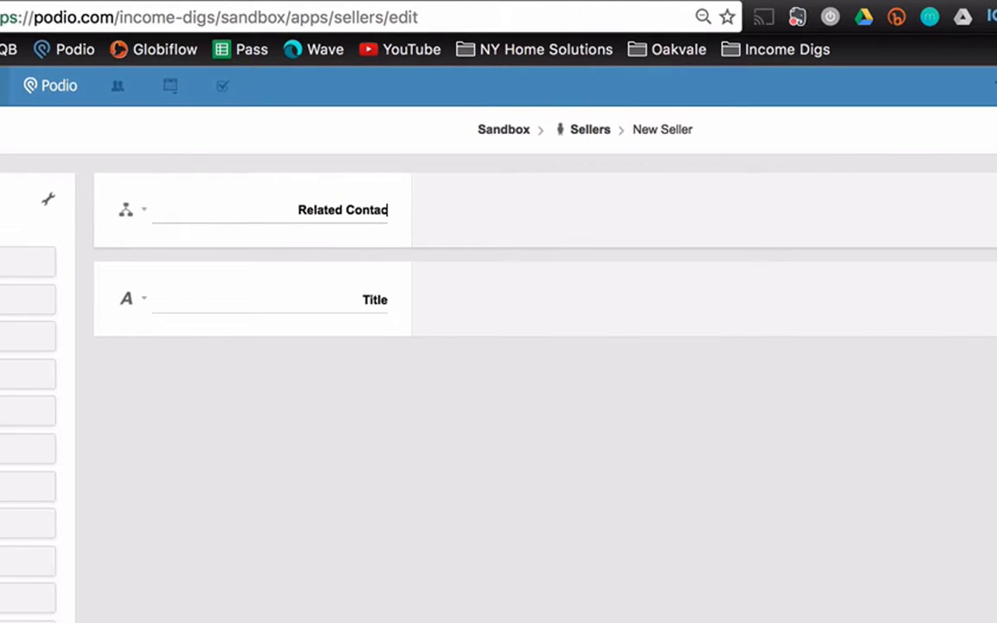
pyautogui.write('t')
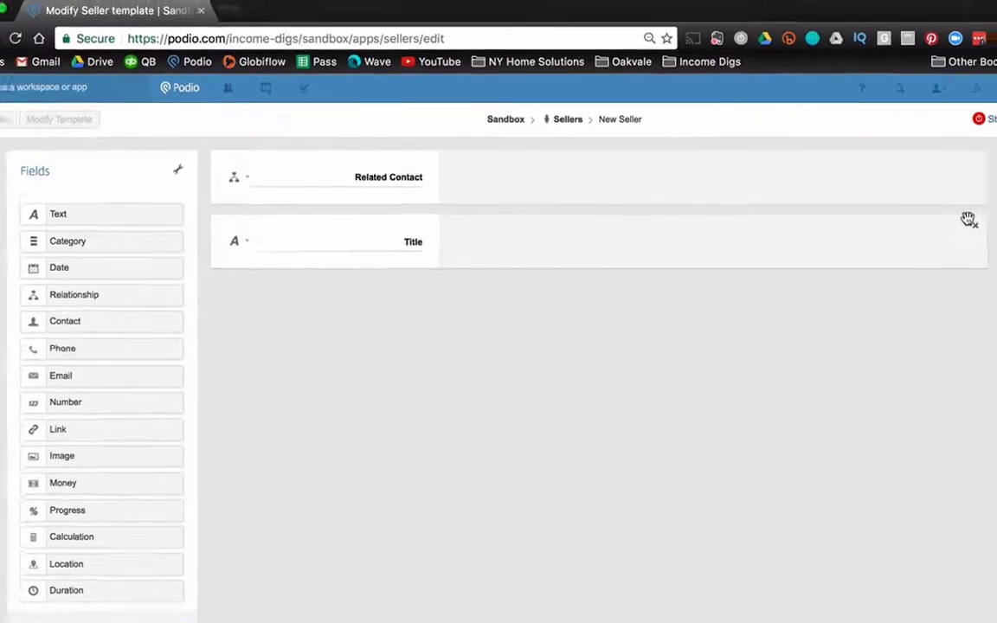
pyautogui.click(974, 224)
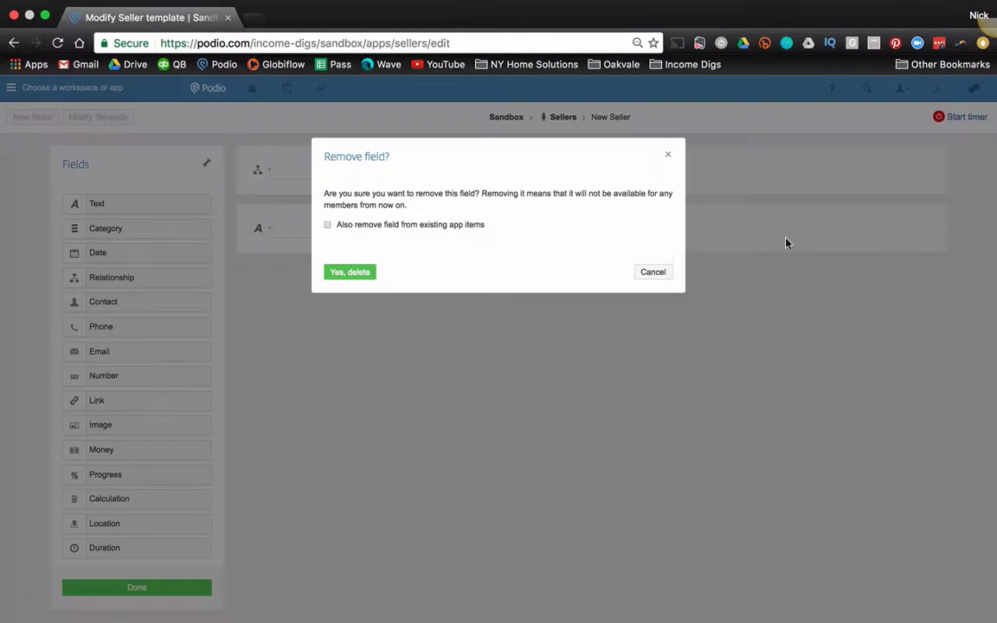
pyautogui.click(355, 271)
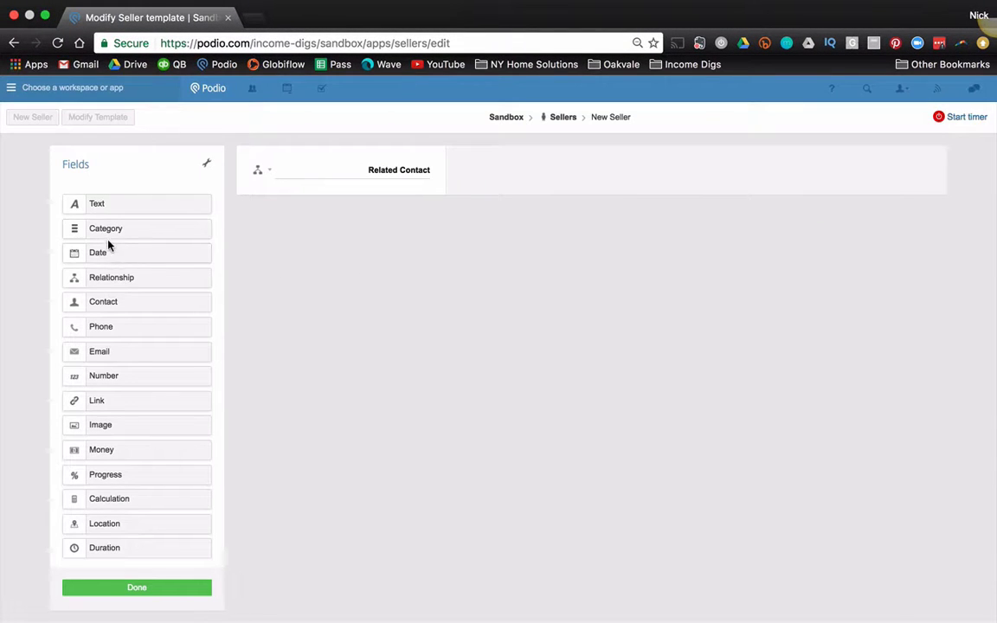
# Step: Add a Status category with options New, Contacted, Negotiation, Contract, Closed and Lost
pyautogui.moveTo(91, 230); pyautogui.dragTo(323, 225)
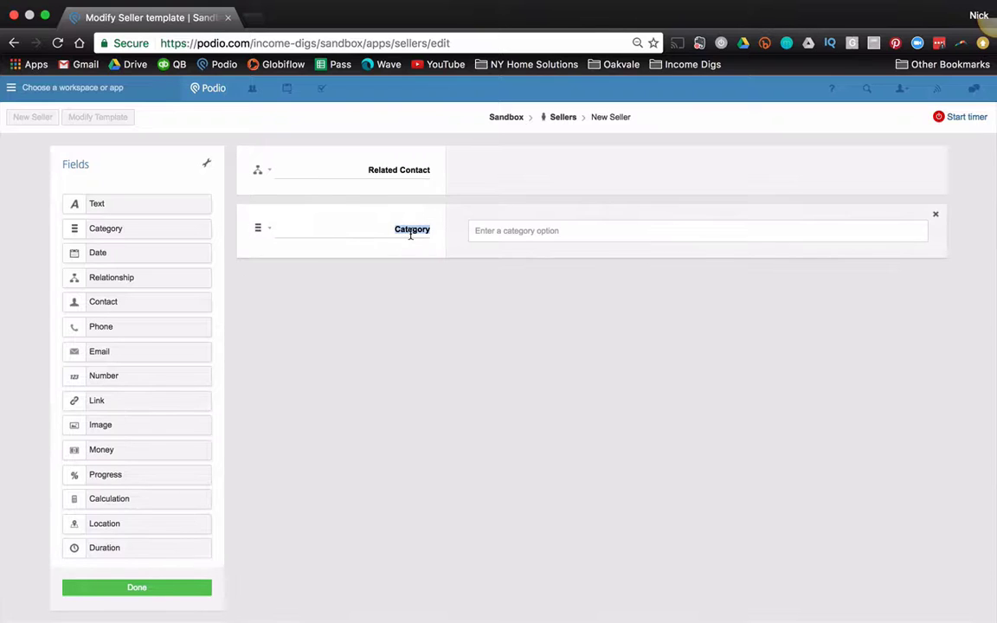
pyautogui.write('Status')
pyautogui.press('Tab')
pyautogui.write('New')
pyautogui.press('Return')
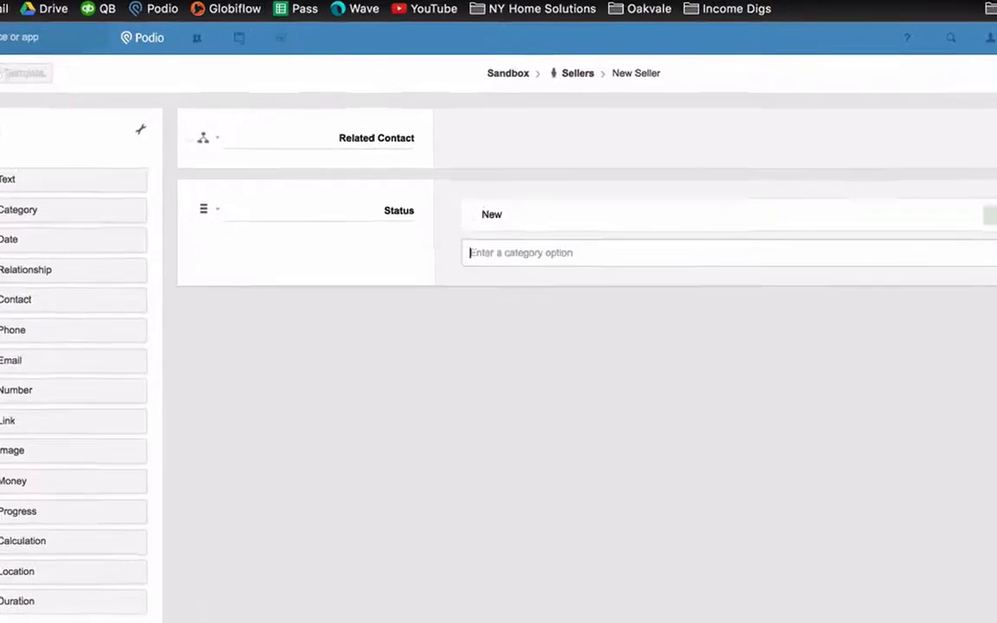
pyautogui.write('Co')
pyautogui.write('ntacted')
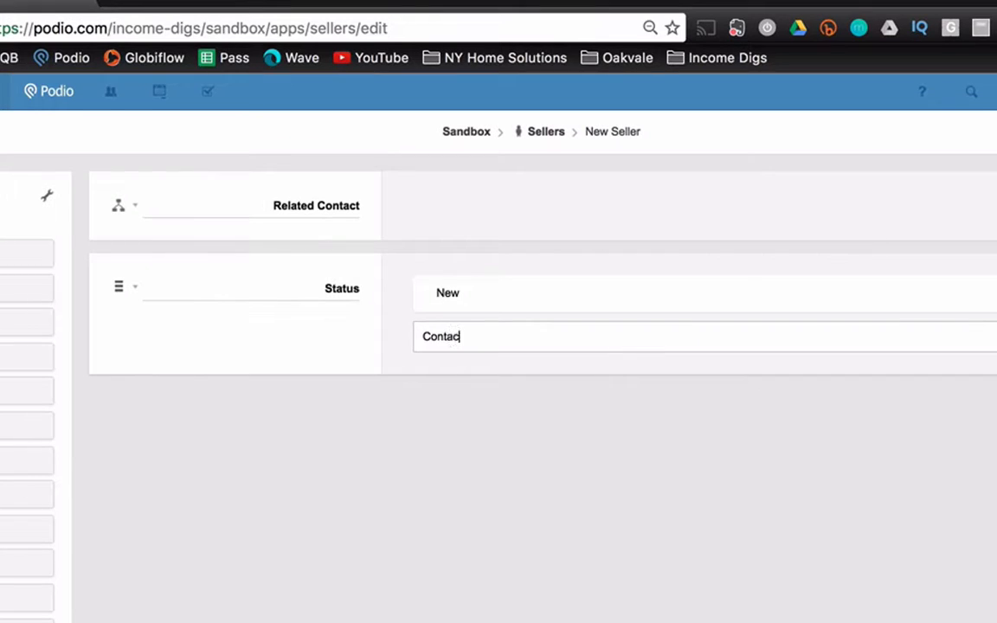
pyautogui.press('Return')
pyautogui.write('Negotiation')
pyautogui.press('Return')
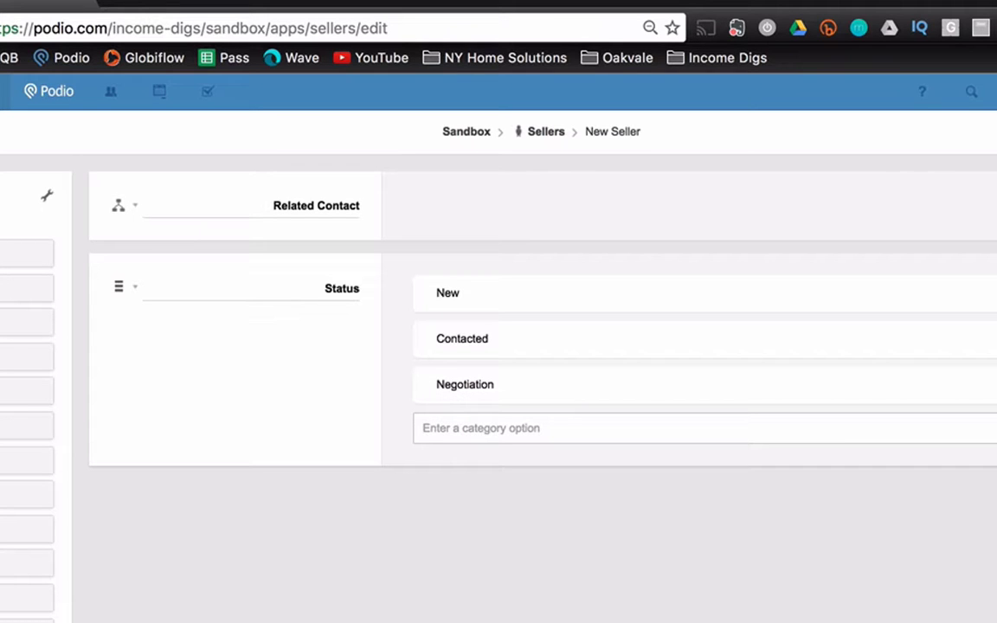
pyautogui.write('Contra')
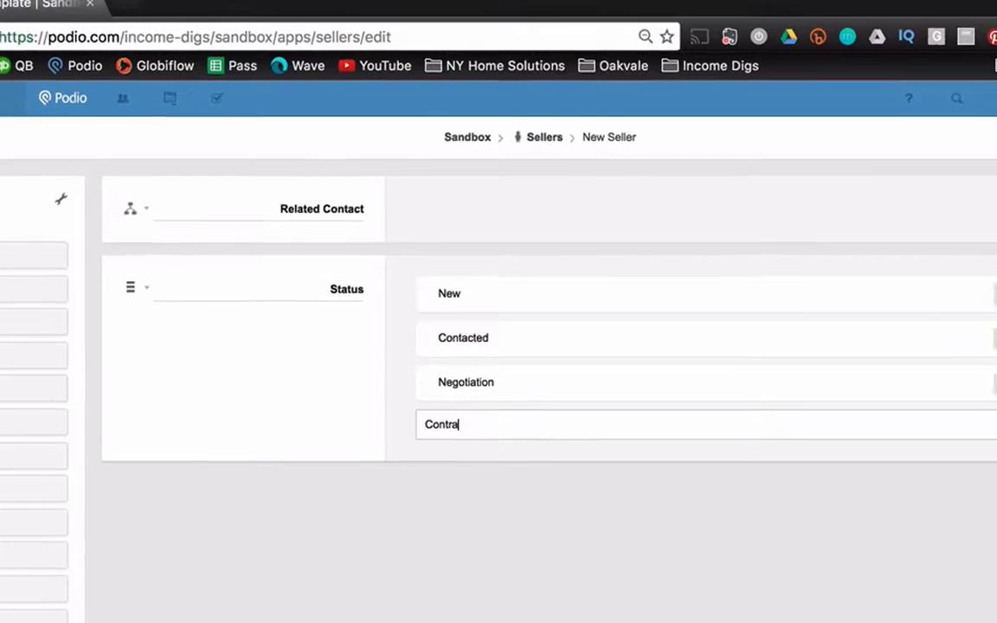
pyautogui.write('ct')
pyautogui.press('Return')
pyautogui.write('Closed')
pyautogui.press('Return')
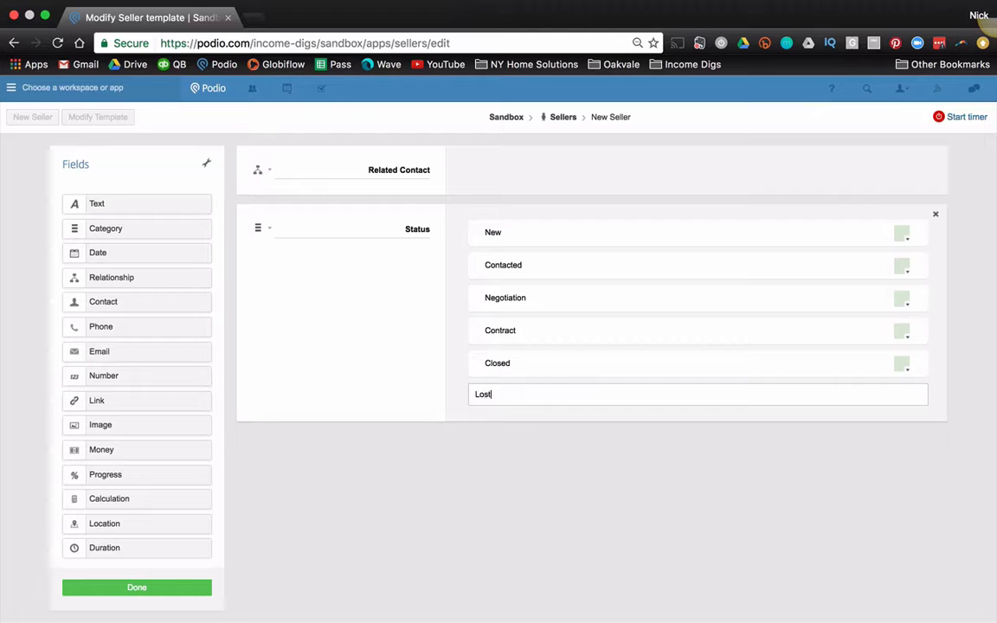
pyautogui.write('Lost')
pyautogui.press('Return')
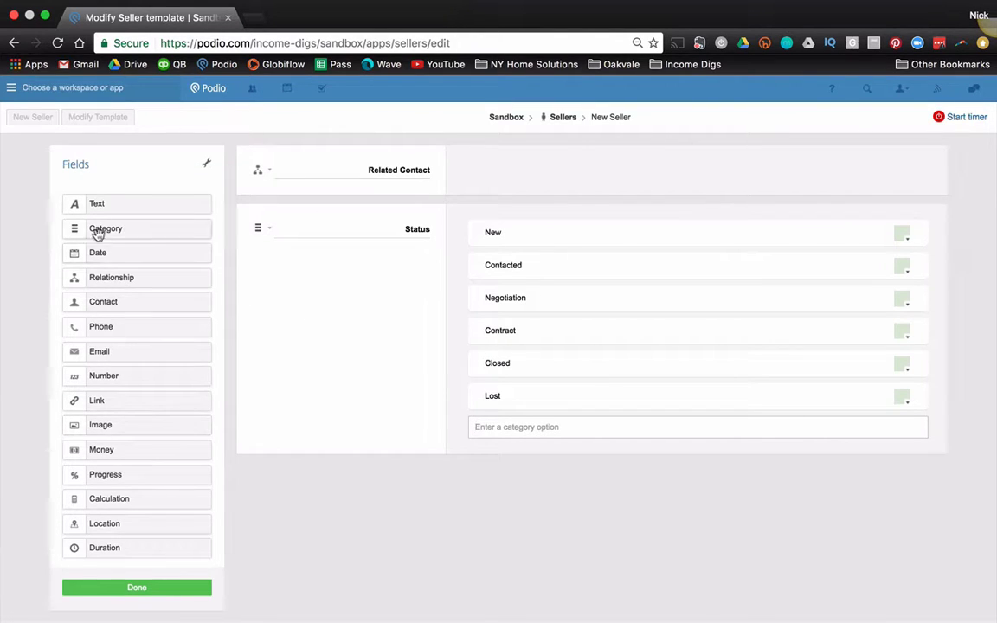
# Step: Add a Motivation category with options High, Medium and Low
pyautogui.moveTo(107, 235); pyautogui.dragTo(299, 471)
pyautogui.doubleClick(412, 490)
pyautogui.write('Motivation')
pyautogui.press('Tab')
pyautogui.write('High')
pyautogui.press('Return')
pyautogui.write('Medium')
pyautogui.press('Return')
pyautogui.write('Low')
pyautogui.press('Return')
# Step: Add a multiple-choice 'Why are you selling?' category with Need to Move and Foreclosure
pyautogui.scroll(-2, 314, 441)
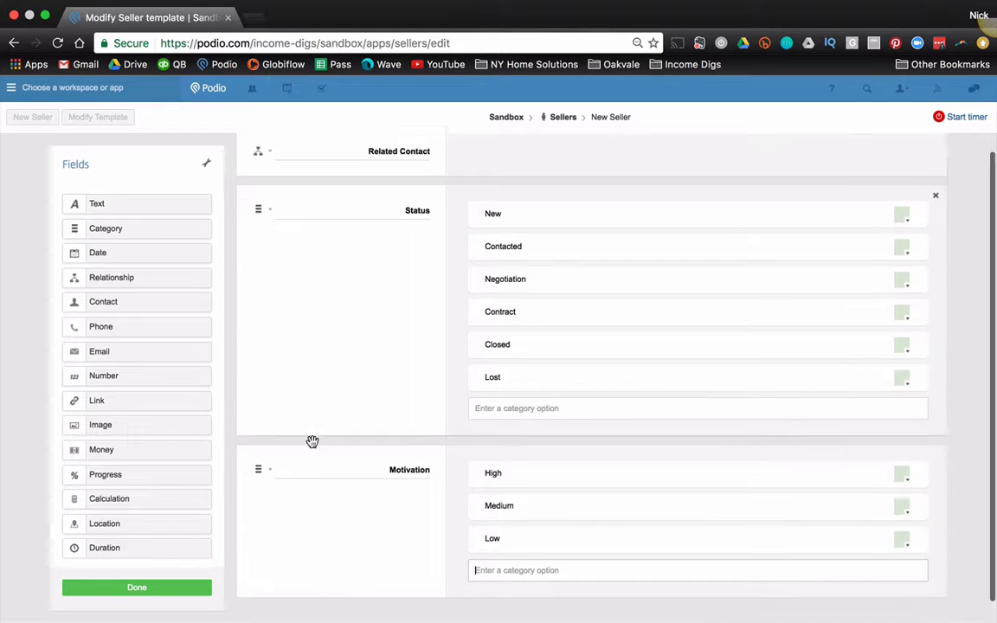
pyautogui.moveTo(135, 227); pyautogui.dragTo(334, 557)
pyautogui.write('Why are you selling?')
pyautogui.press('Tab')
pyautogui.write('N')
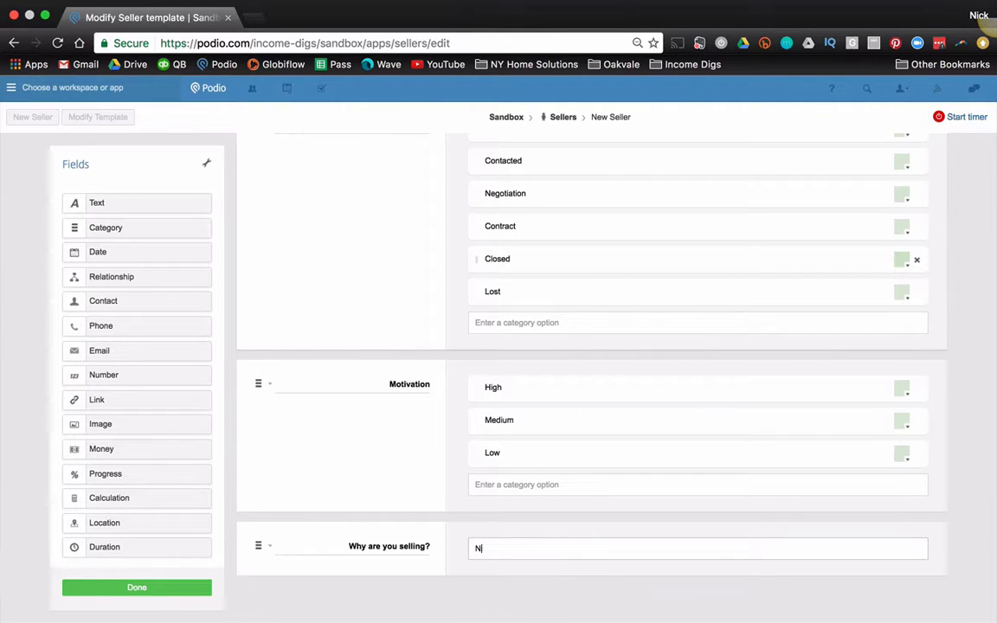
pyautogui.write('eed to Move')
pyautogui.press('Return')
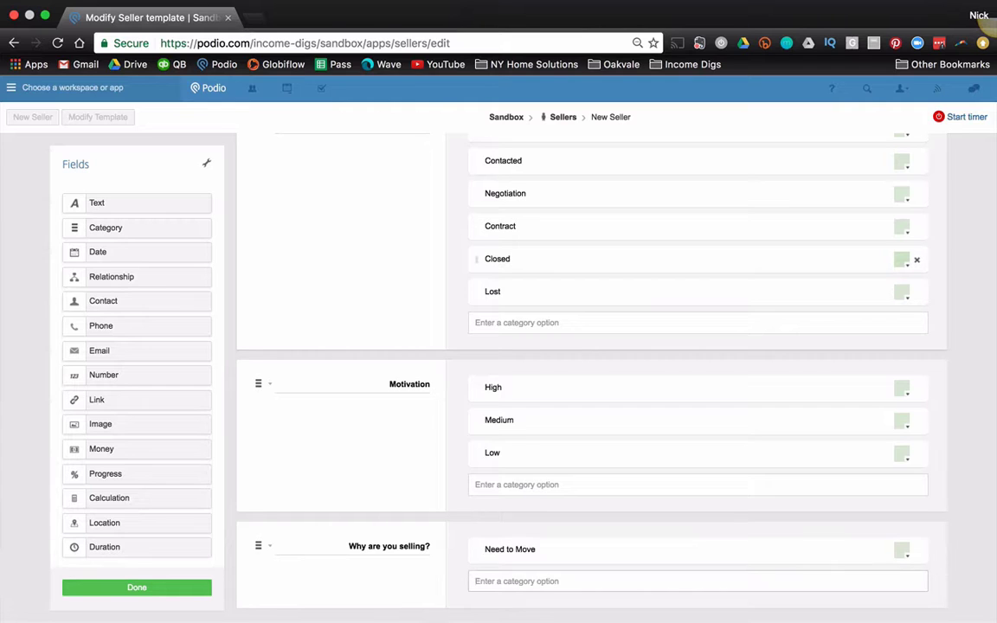
pyautogui.write('Foreclosure')
pyautogui.press('Return')
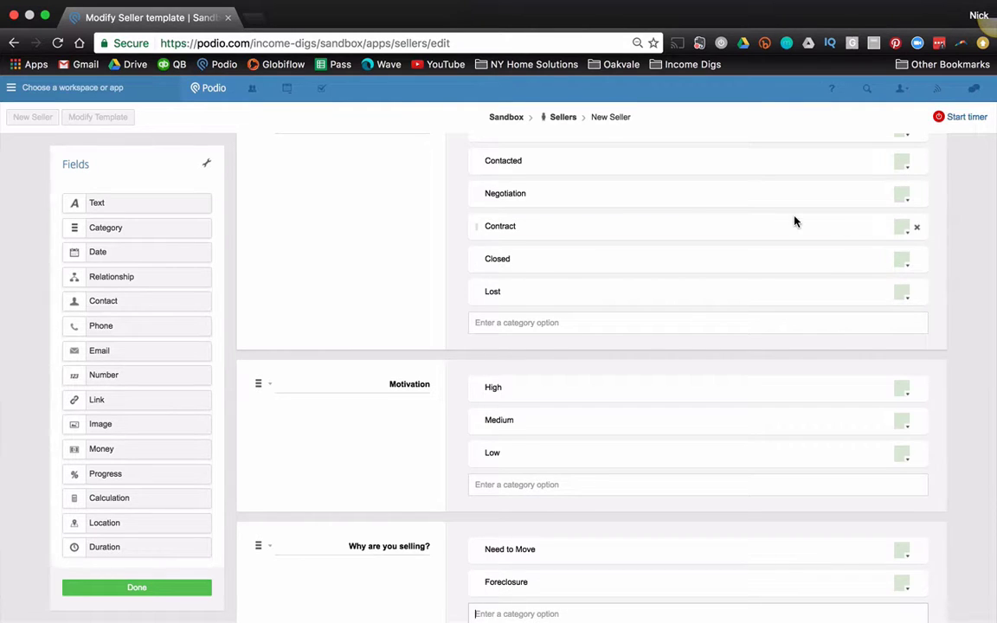
pyautogui.click(262, 547)
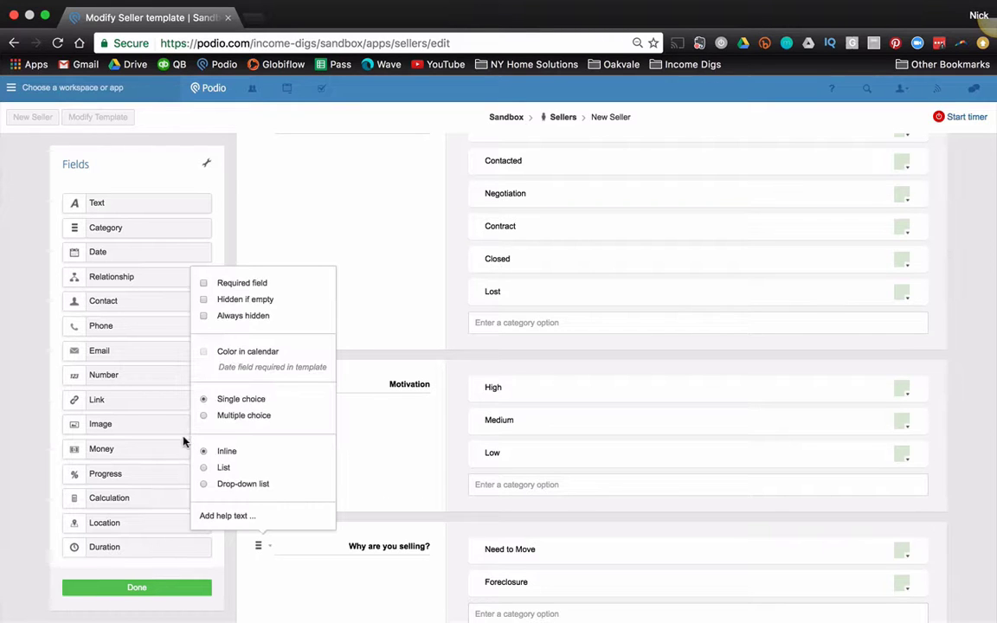
pyautogui.click(204, 416)
pyautogui.click(443, 472)
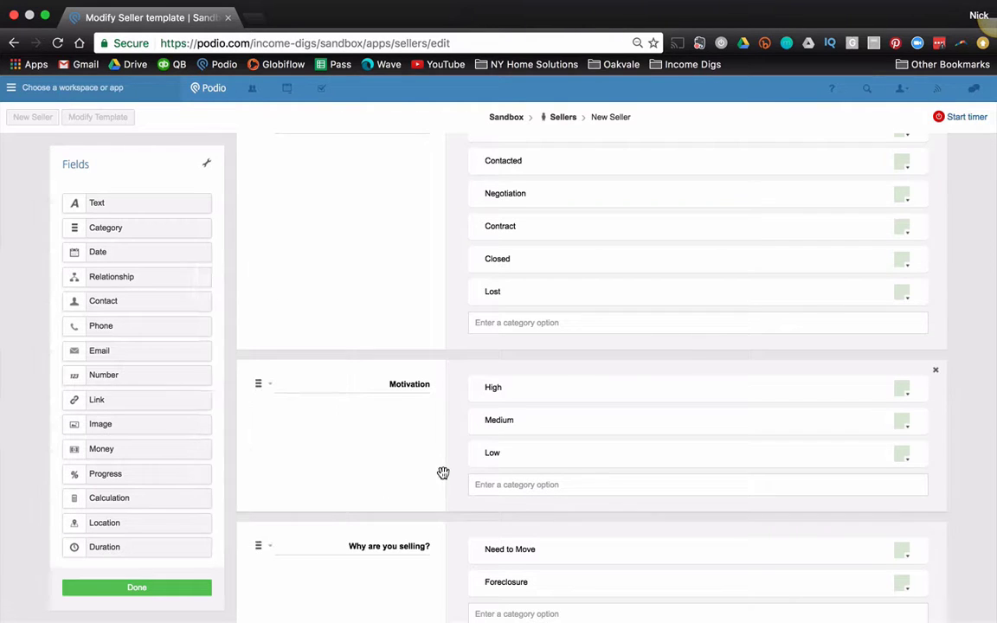
pyautogui.scroll(-2, 439, 487)
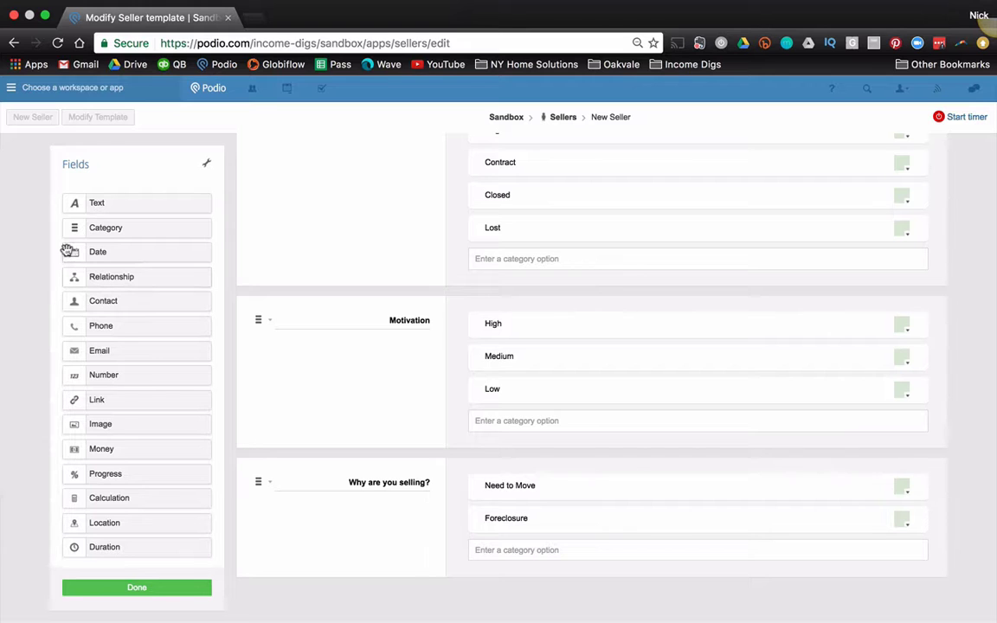
# Step: Add a text field labelled 'Why are you selling?' at the bottom of the Seller template and finish editing
pyautogui.moveTo(97, 201); pyautogui.dragTo(332, 587)
pyautogui.scroll(-2, 321, 571)
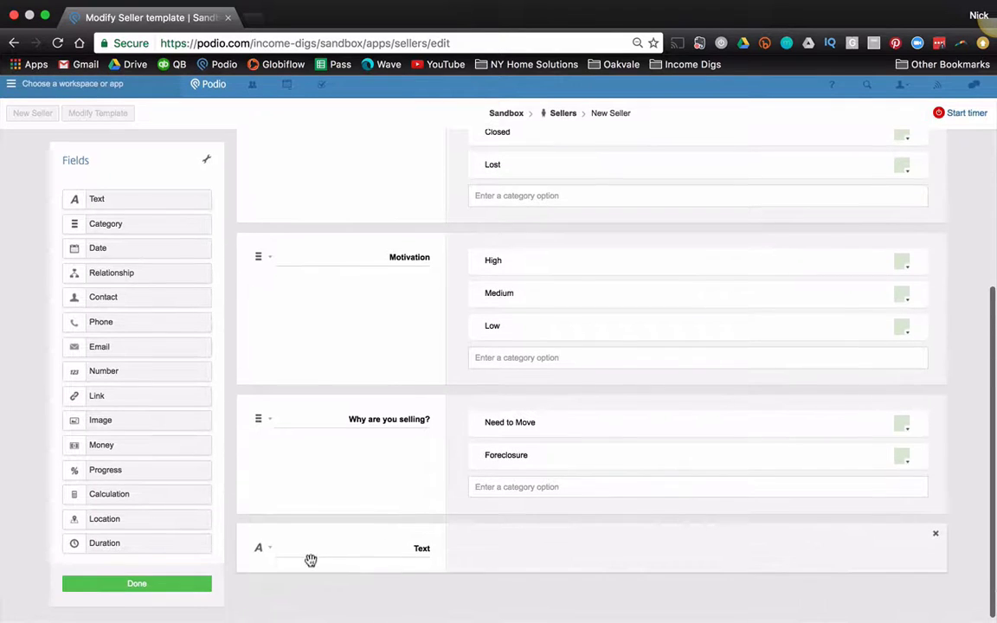
pyautogui.click(270, 550)
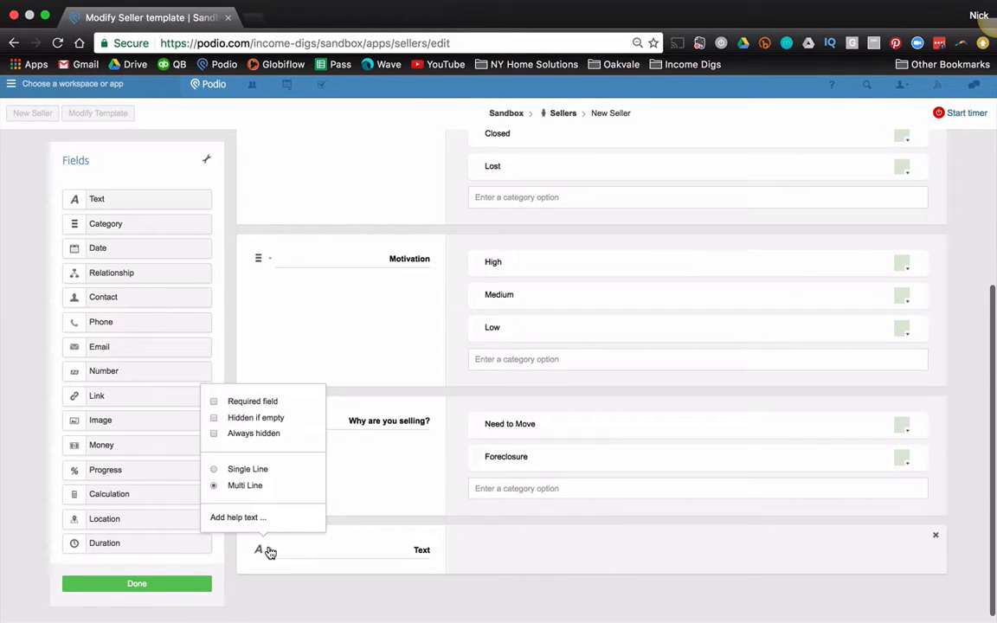
pyautogui.doubleClick(421, 548)
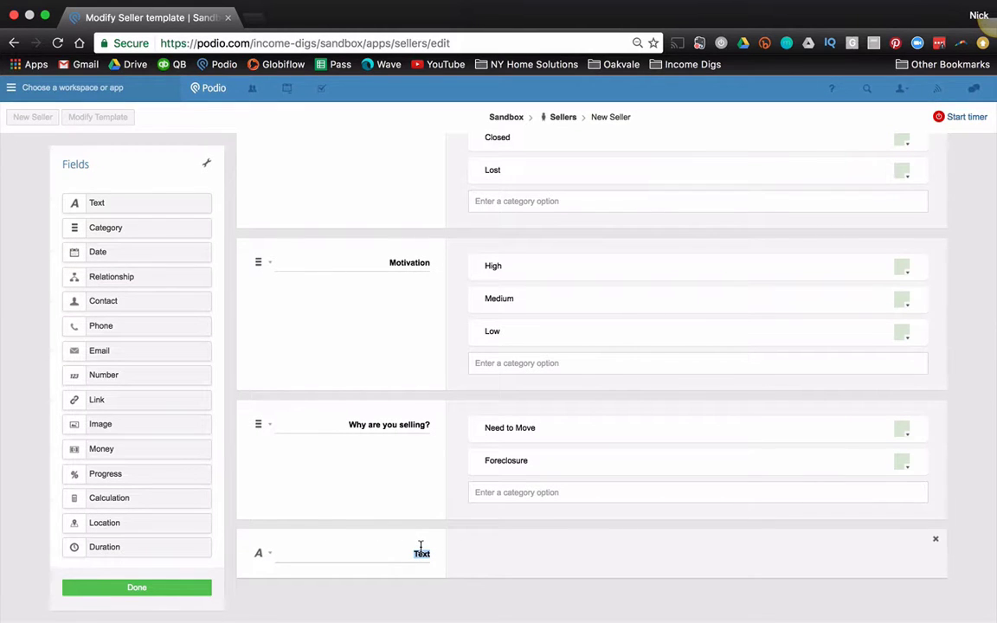
pyautogui.write('Why are you selling?')
pyautogui.scroll(5, 373, 334)
pyautogui.scroll(-4, 373, 335)
pyautogui.click(168, 591)
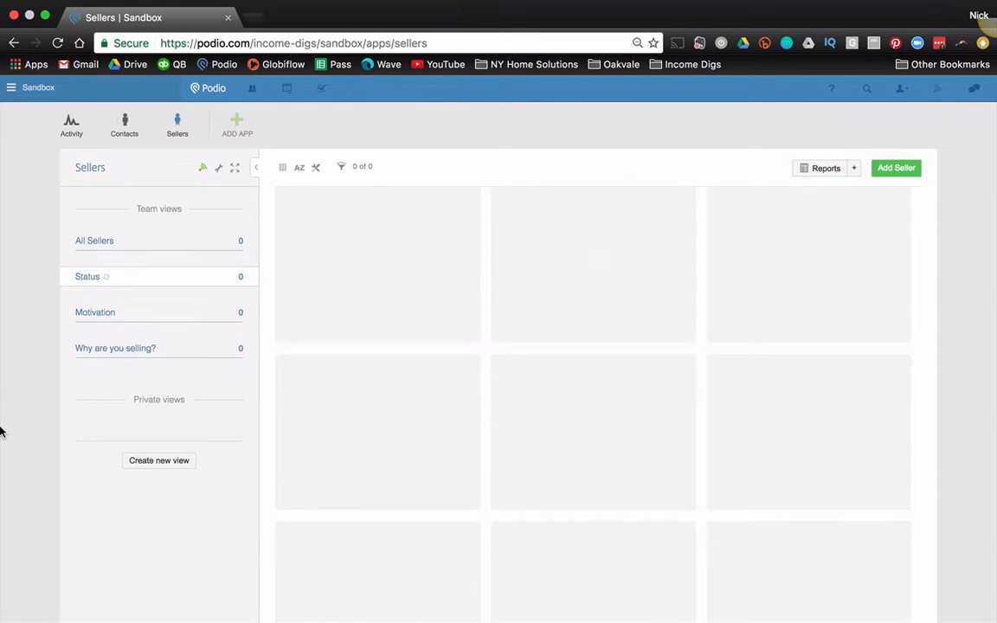
# Step: Look over the Contacts app template without changing it, then go back to the Sellers app
pyautogui.click(126, 130)
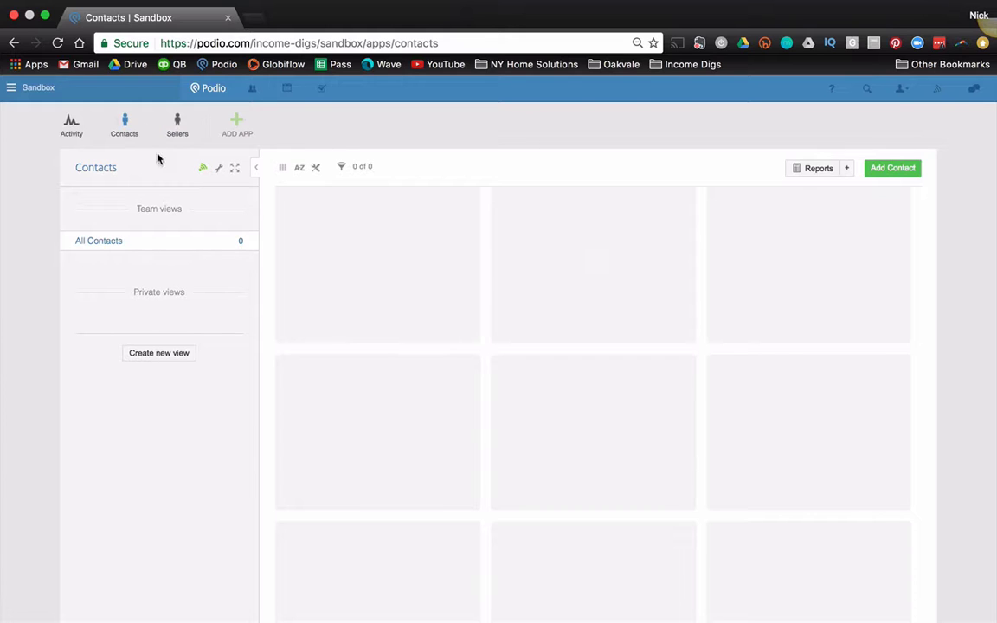
pyautogui.click(219, 168)
pyautogui.click(241, 200)
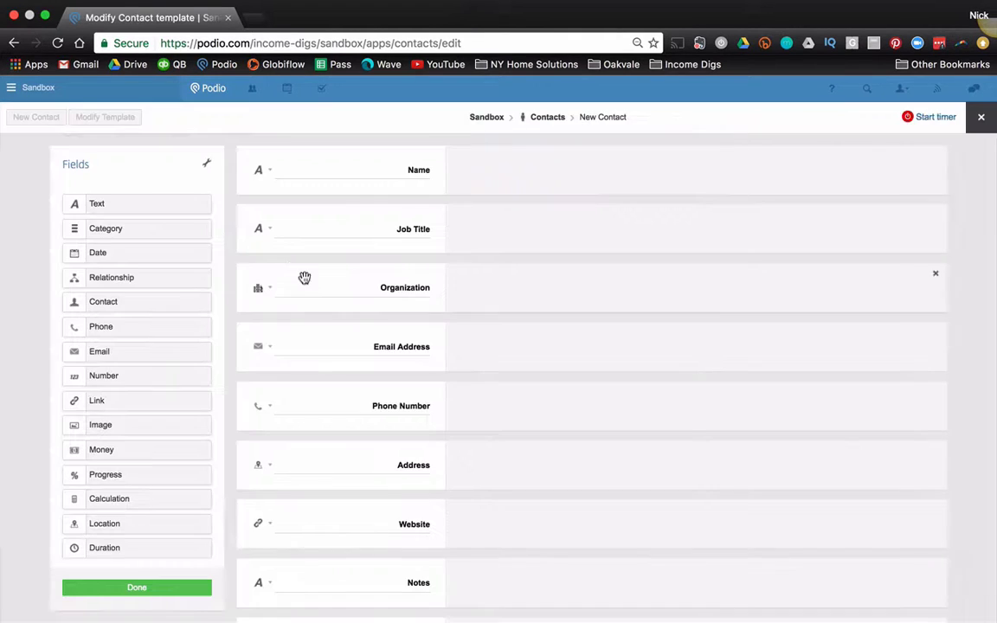
pyautogui.scroll(-3, 320, 290)
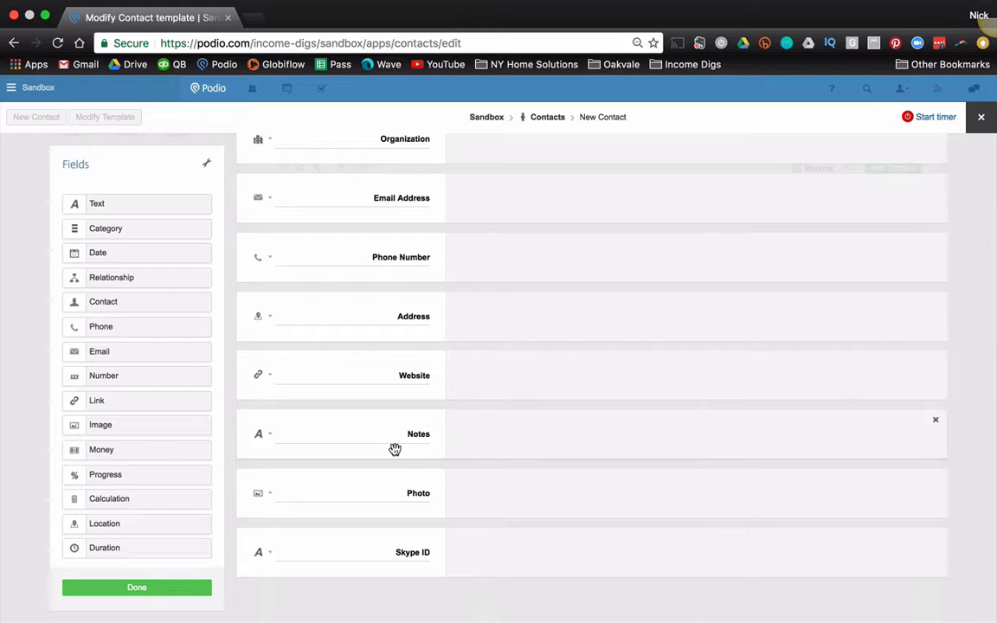
pyautogui.click(980, 117)
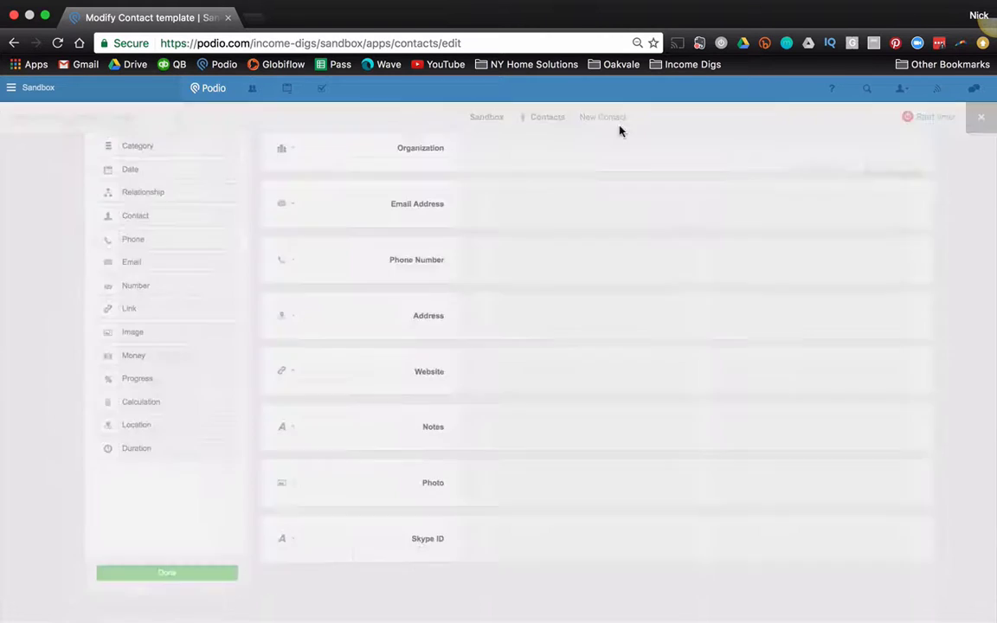
pyautogui.click(176, 128)
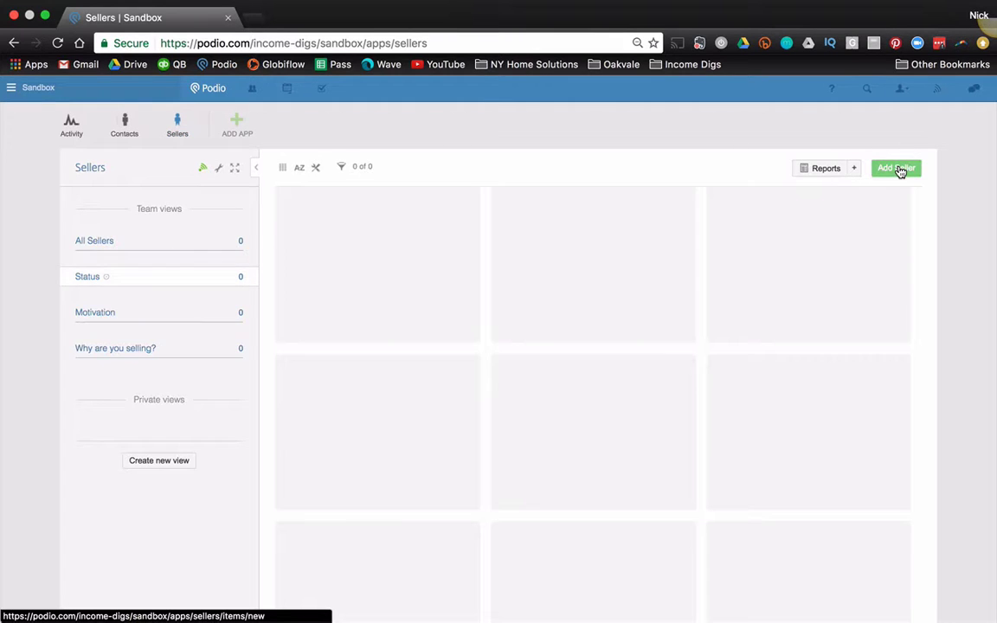
# Step: Start a new seller and create its related contact with a name, work email and work phone
pyautogui.click(898, 170)
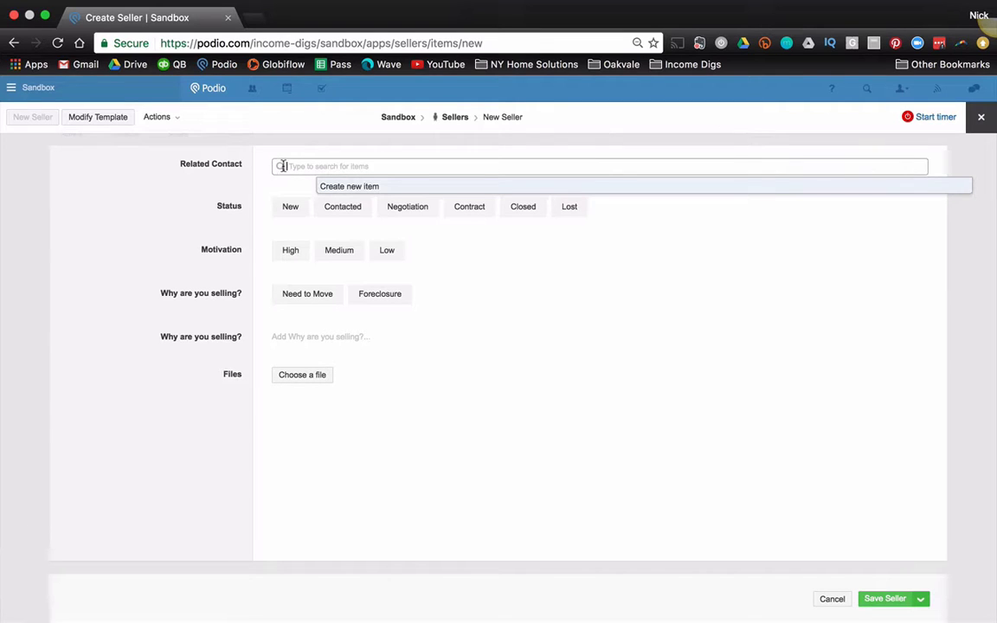
pyautogui.click(341, 190)
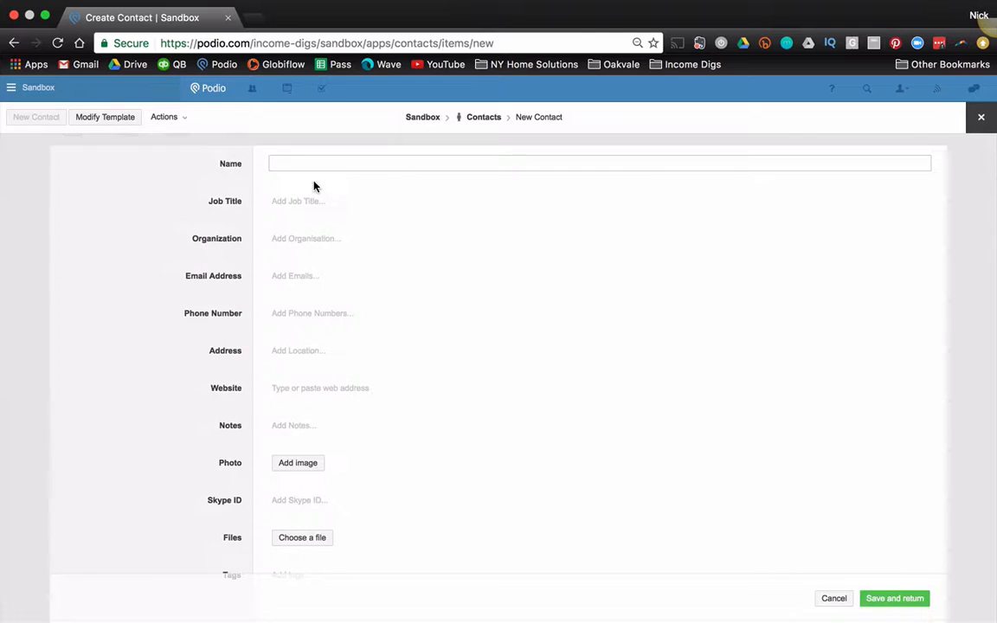
pyautogui.write('John Smith')
pyautogui.click(316, 277)
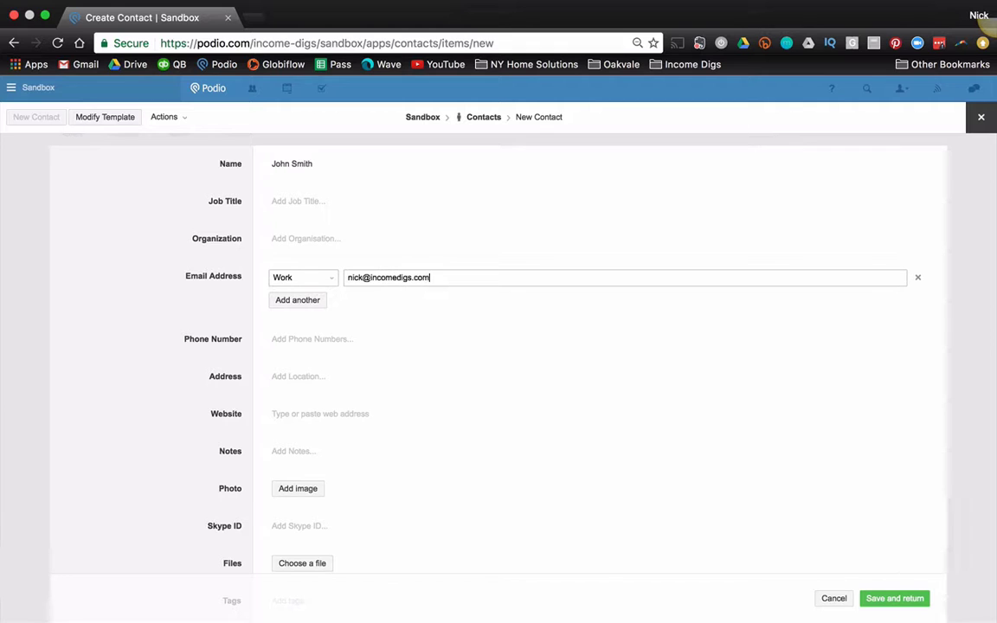
pyautogui.click(311, 343)
pyautogui.write('7165553434')
pyautogui.press('Tab')
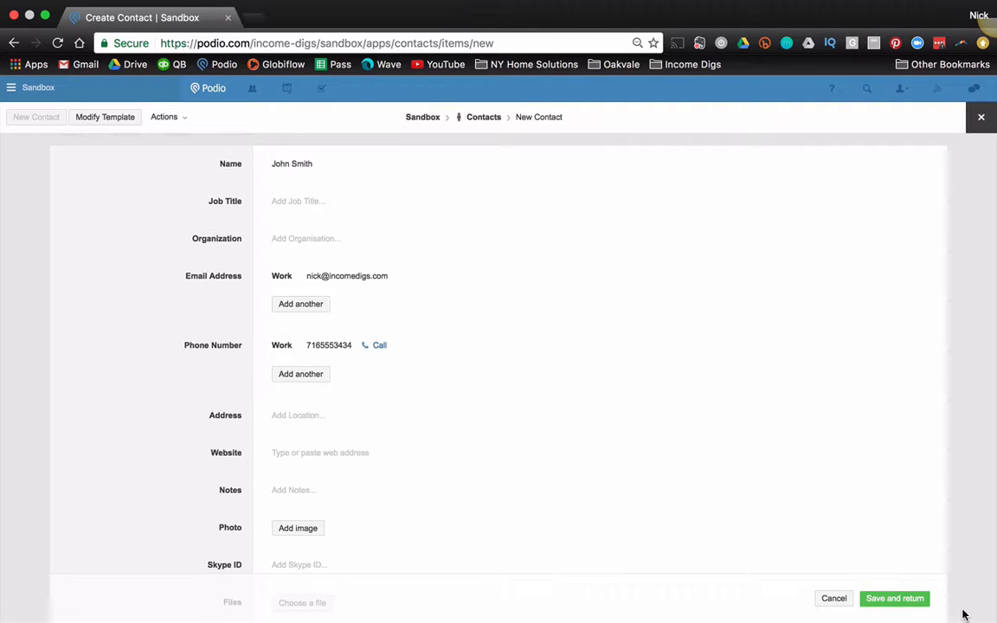
pyautogui.click(896, 598)
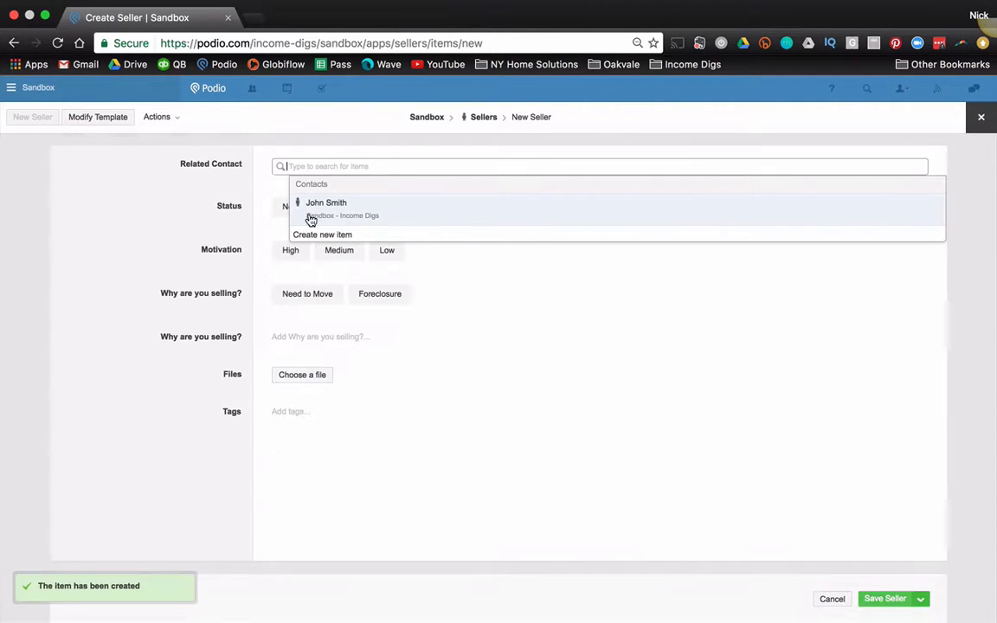
# Step: Link the new contact and save the seller with status New, motivation Medium, reason Need to Move
pyautogui.click(309, 214)
pyautogui.click(199, 196)
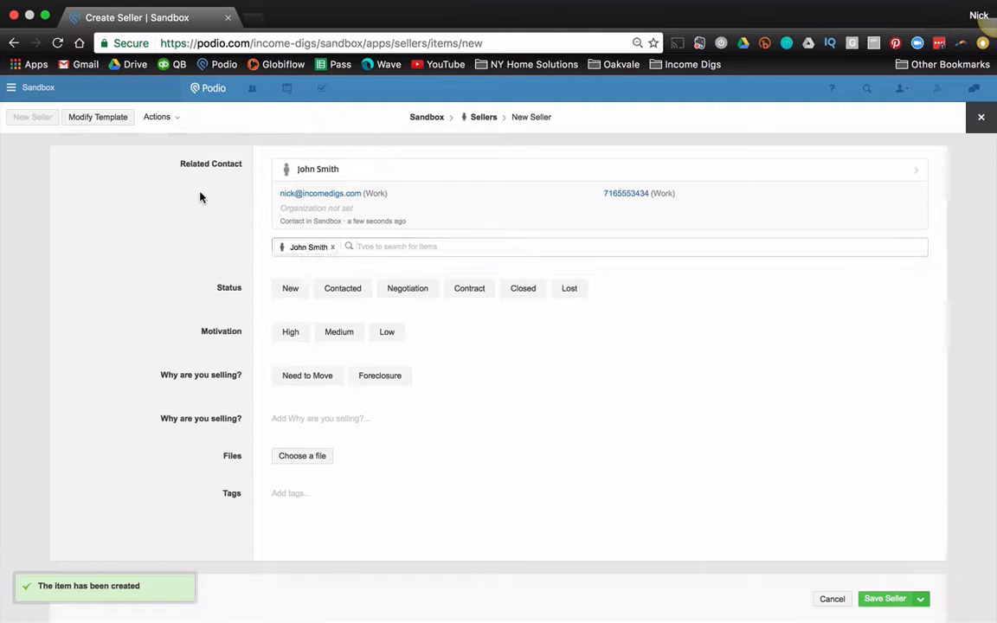
pyautogui.click(305, 287)
pyautogui.click(336, 329)
pyautogui.click(312, 379)
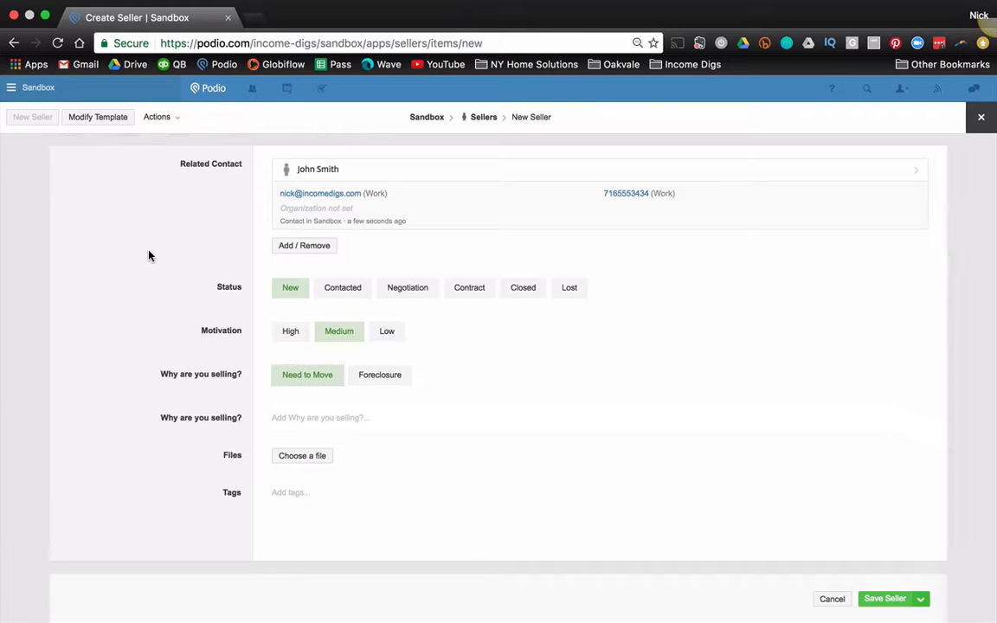
pyautogui.click(883, 600)
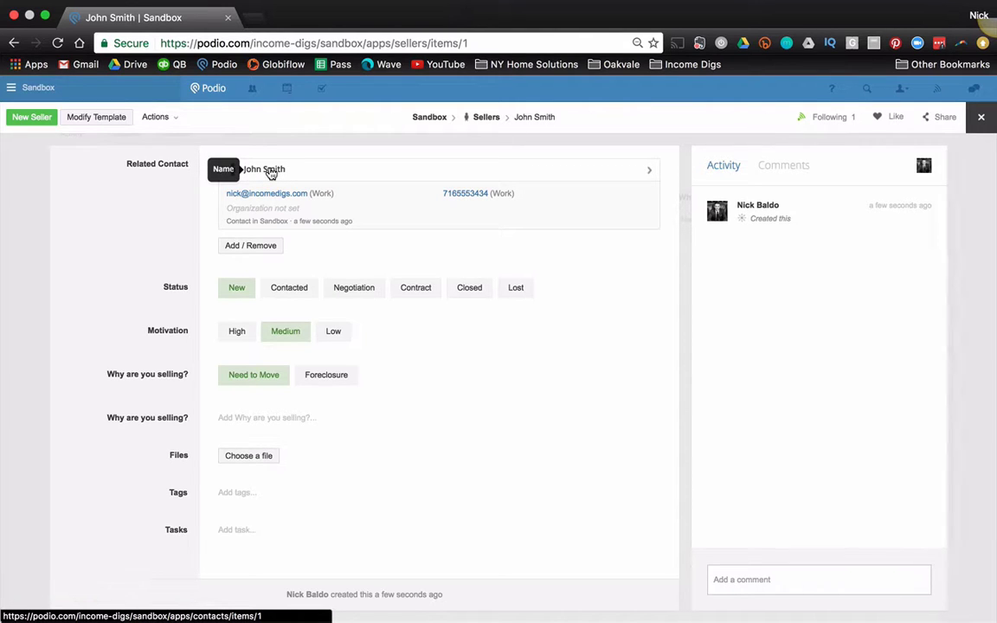
# Step: Open the seller's related contact record, then close it to return to the Sellers list
pyautogui.click(271, 173)
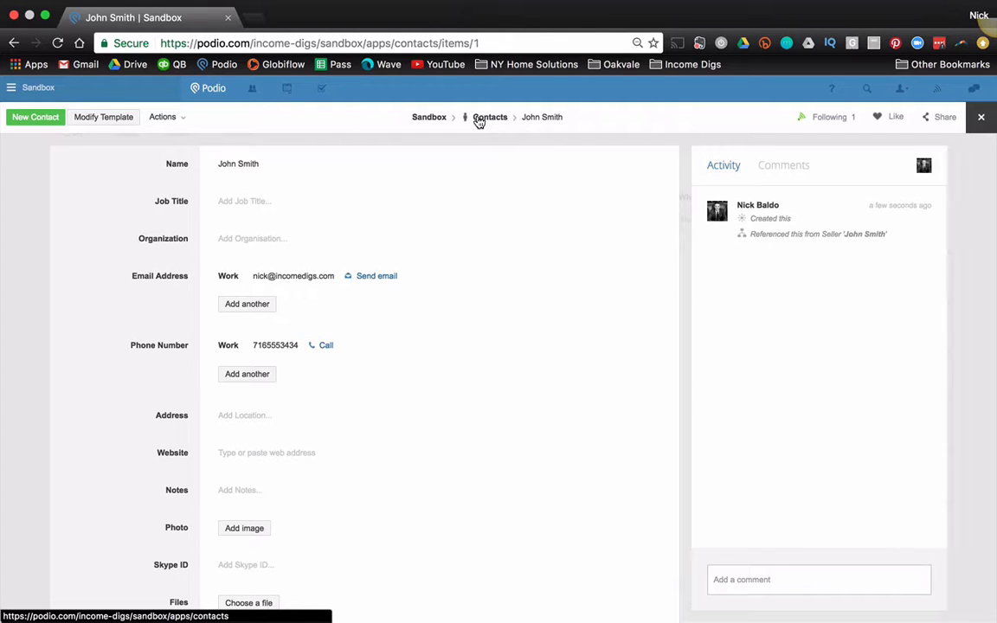
pyautogui.click(981, 117)
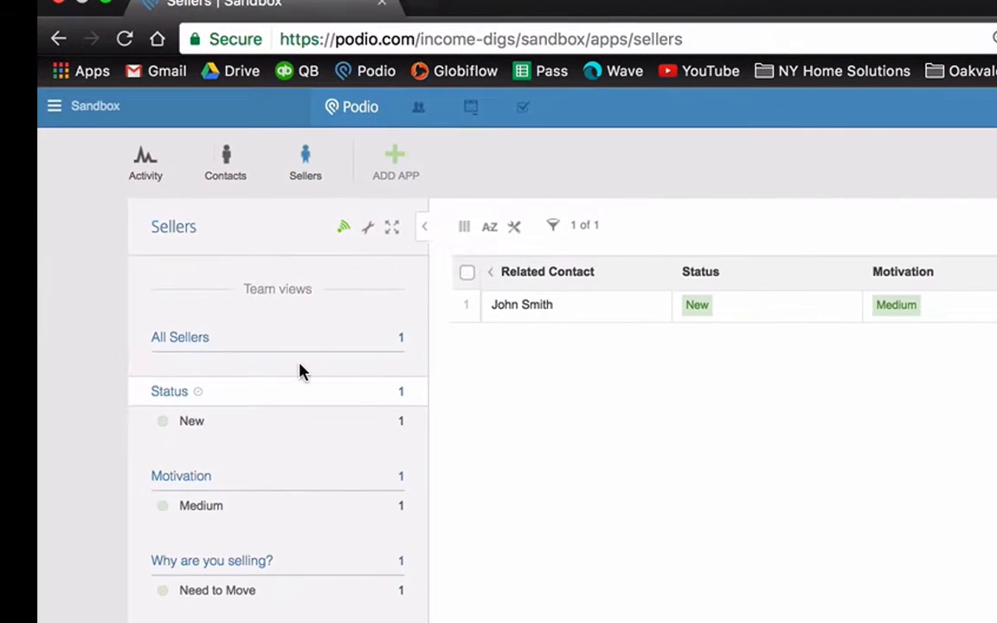
# Step: Switch the Sellers view to the card layout
pyautogui.click(490, 227)
pyautogui.click(464, 227)
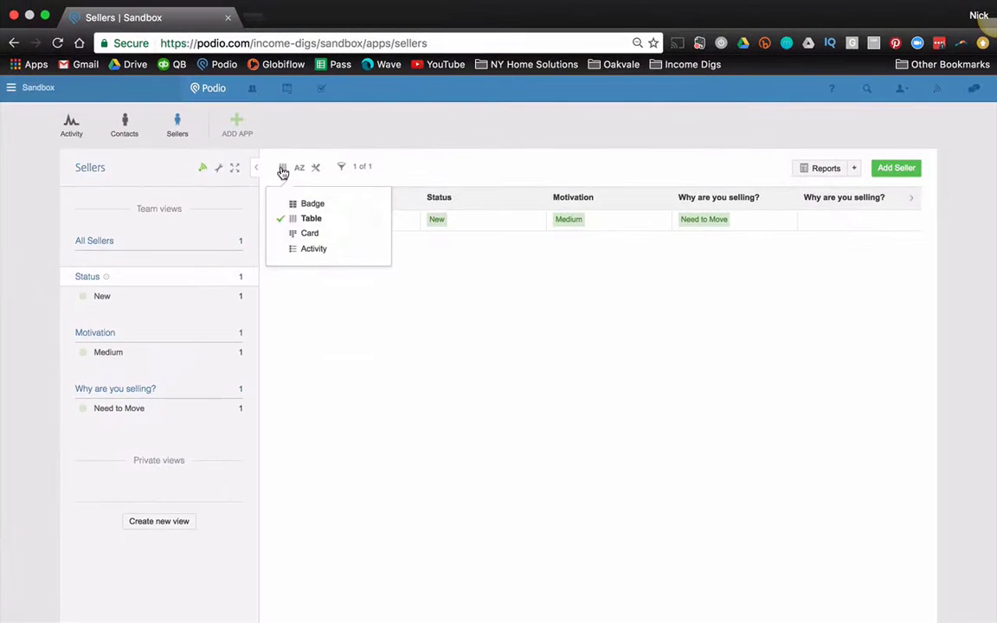
pyautogui.click(305, 233)
# Step: Base the card columns on Status and move the seller's card into Contacted
pyautogui.click(298, 168)
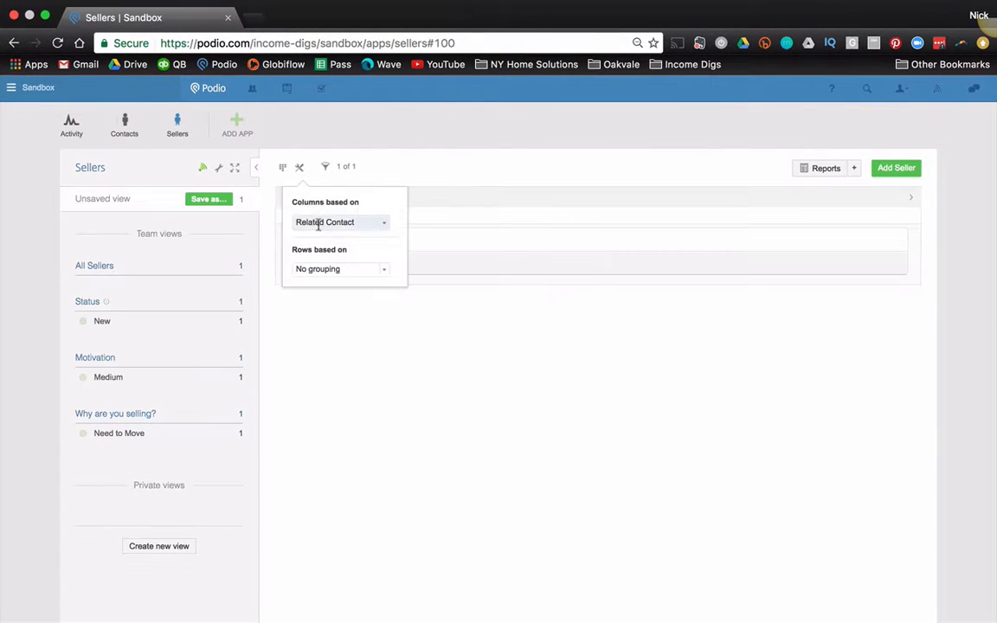
pyautogui.click(325, 222)
pyautogui.click(316, 253)
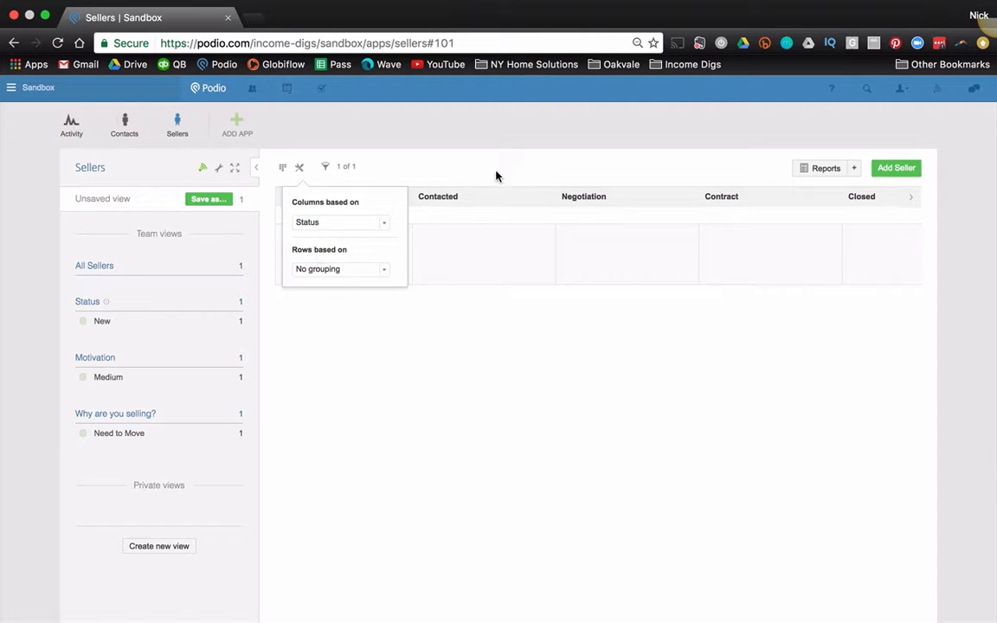
pyautogui.moveTo(357, 251); pyautogui.dragTo(499, 256)
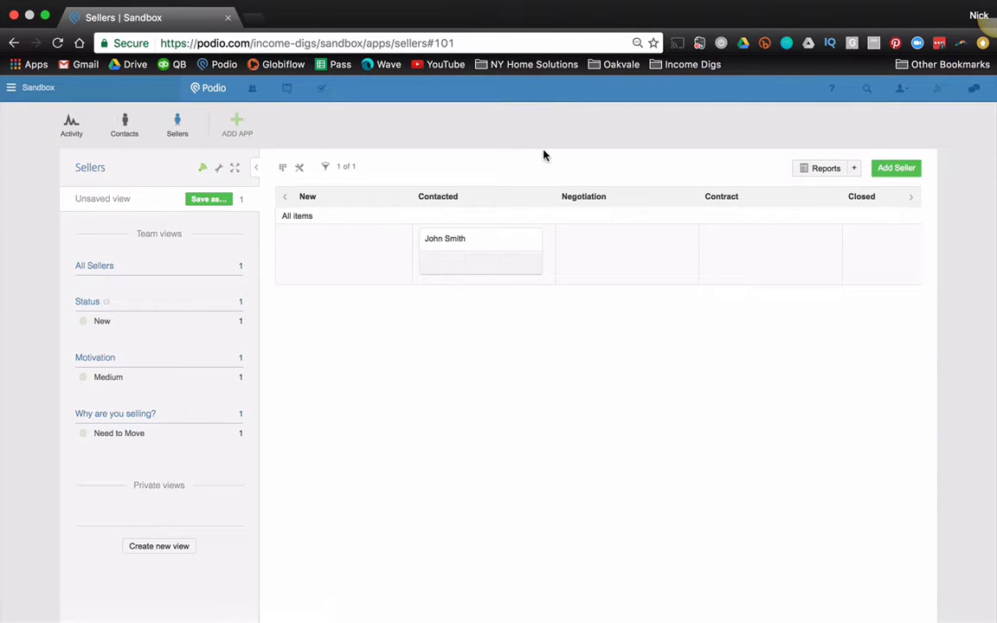
# Step: Start a custom app named 'Cash Buyers' with item name 'Cash Buyer'
pyautogui.click(242, 136)
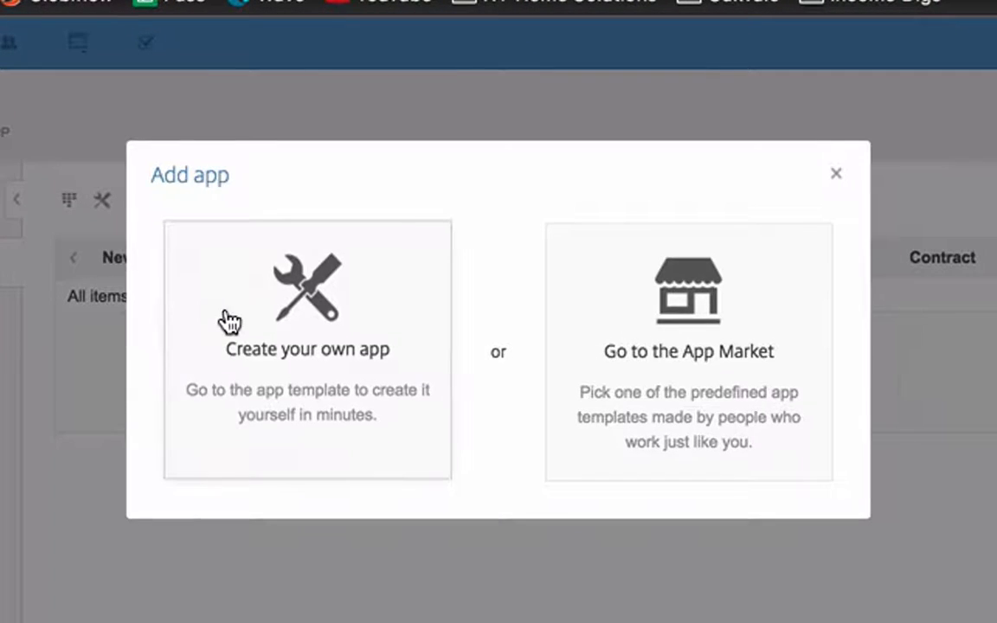
pyautogui.click(229, 322)
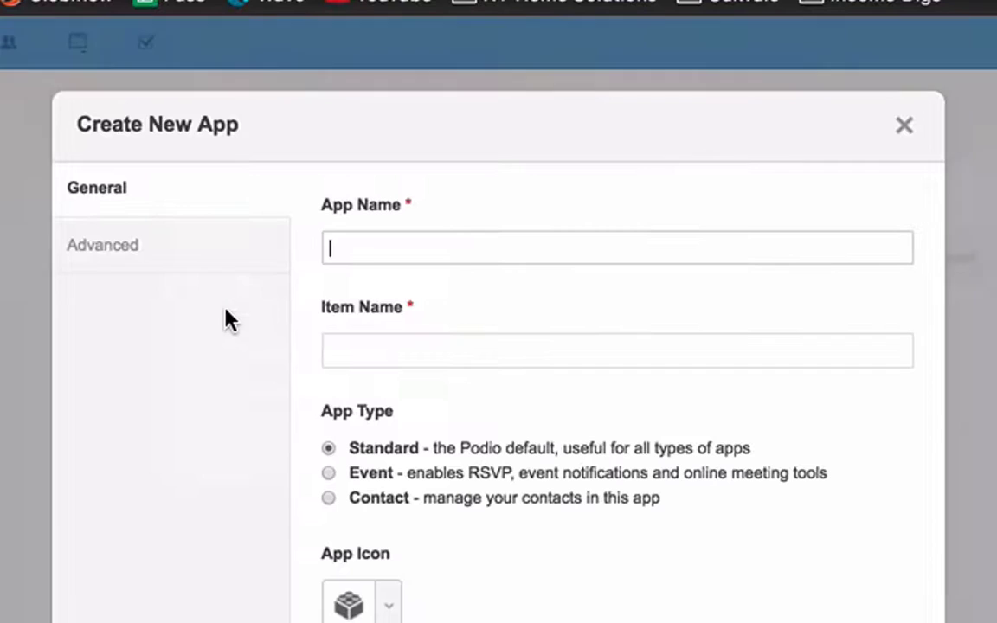
pyautogui.write('Cash Buyers')
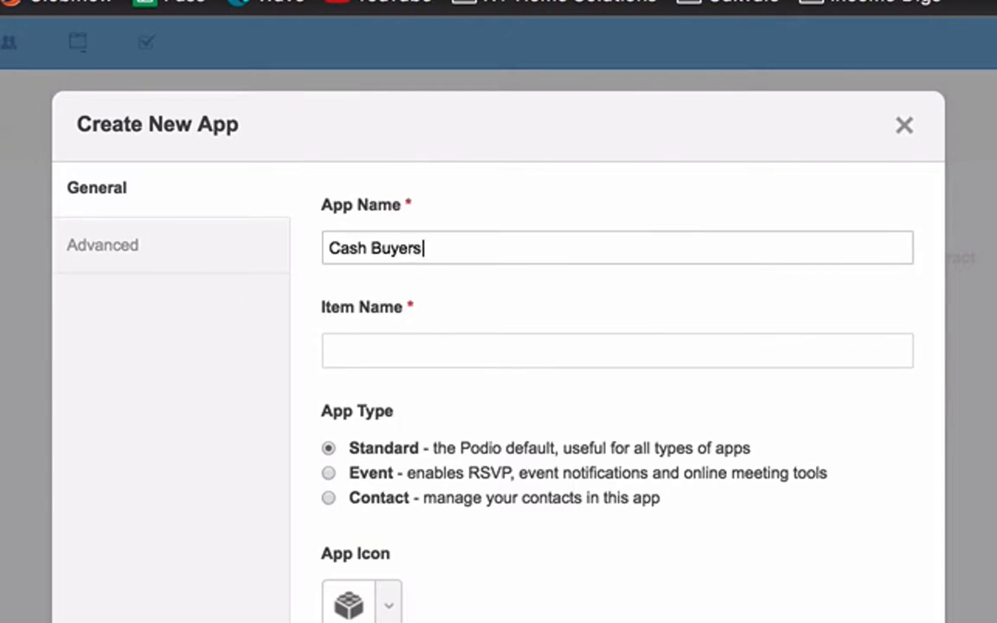
pyautogui.press('Tab')
pyautogui.write('Cash Buyer')
# Step: Search the app icon picker for 'money' to choose a money icon
pyautogui.click(389, 606)
pyautogui.write('Cash')
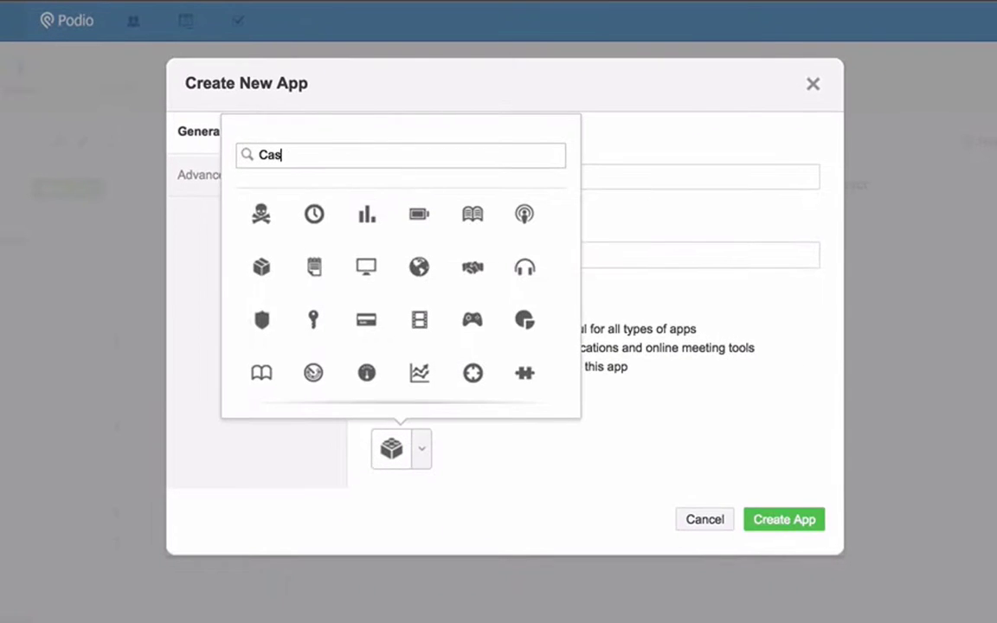
pyautogui.hotkey('ctrl', 'a')
pyautogui.write('money')
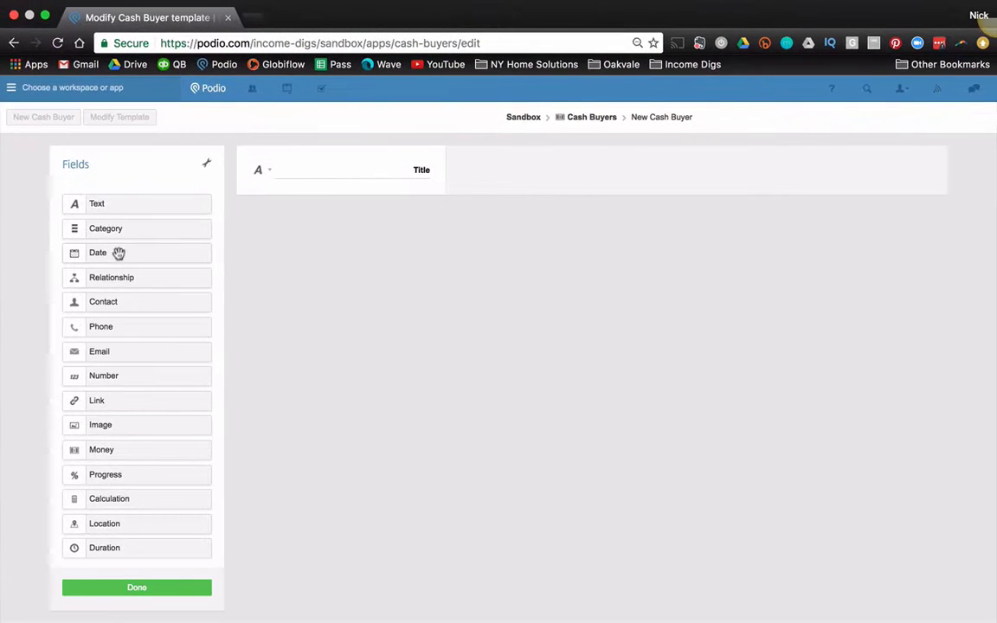
# Step: Add a relationship field named 'Contact Info' referencing the Contacts app
pyautogui.moveTo(119, 284); pyautogui.dragTo(350, 168)
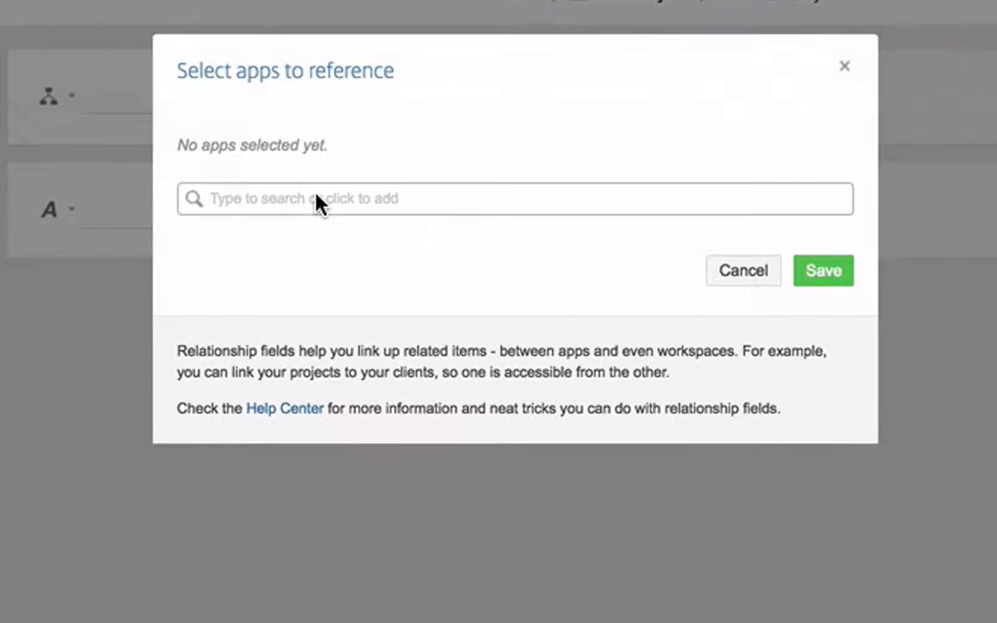
pyautogui.click(317, 203)
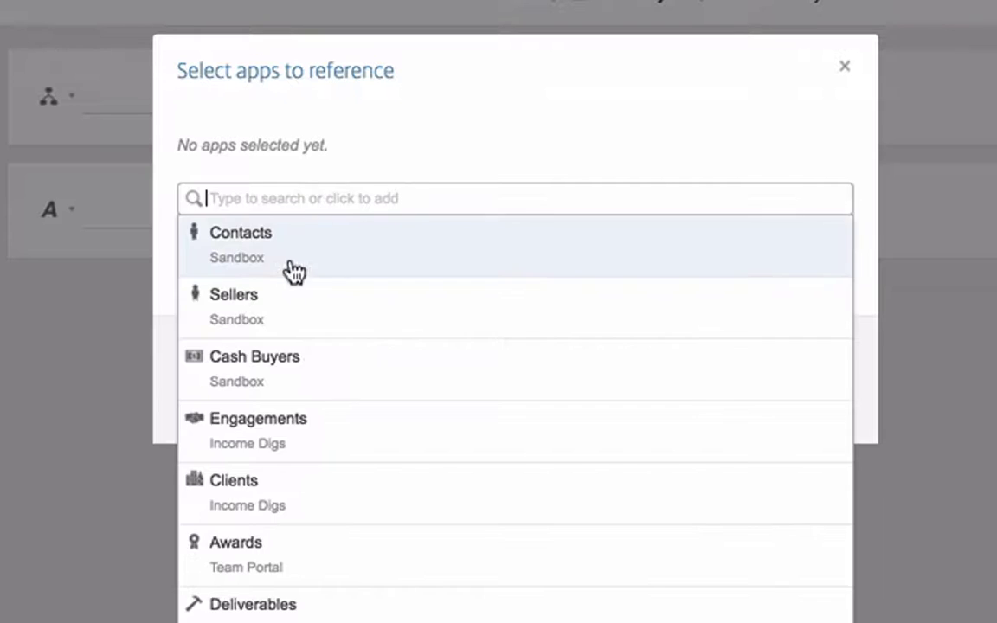
pyautogui.click(295, 272)
pyautogui.click(378, 207)
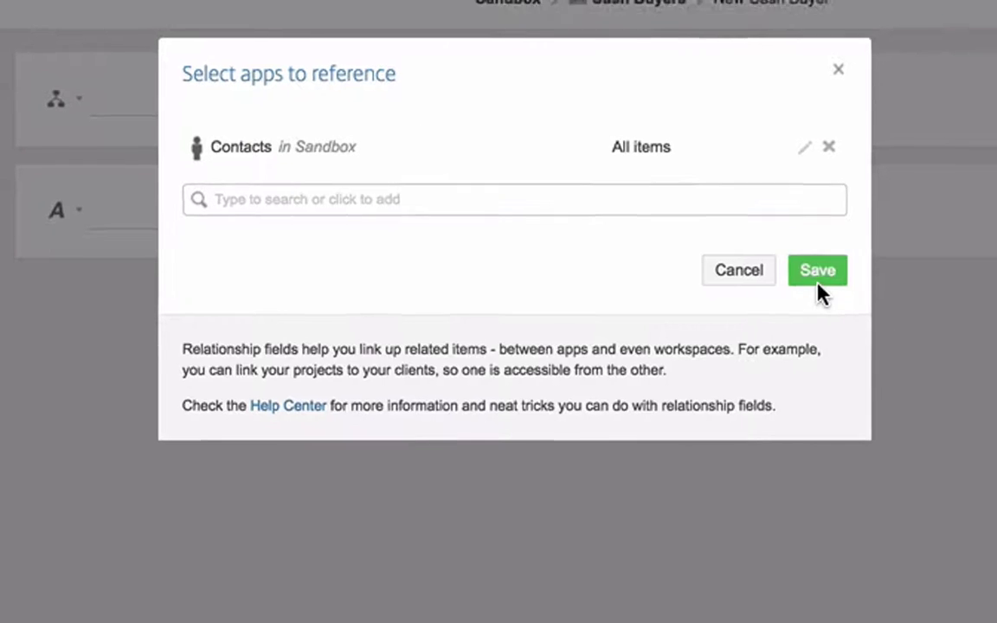
pyautogui.click(821, 273)
pyautogui.doubleClick(375, 171)
pyautogui.write('Re')
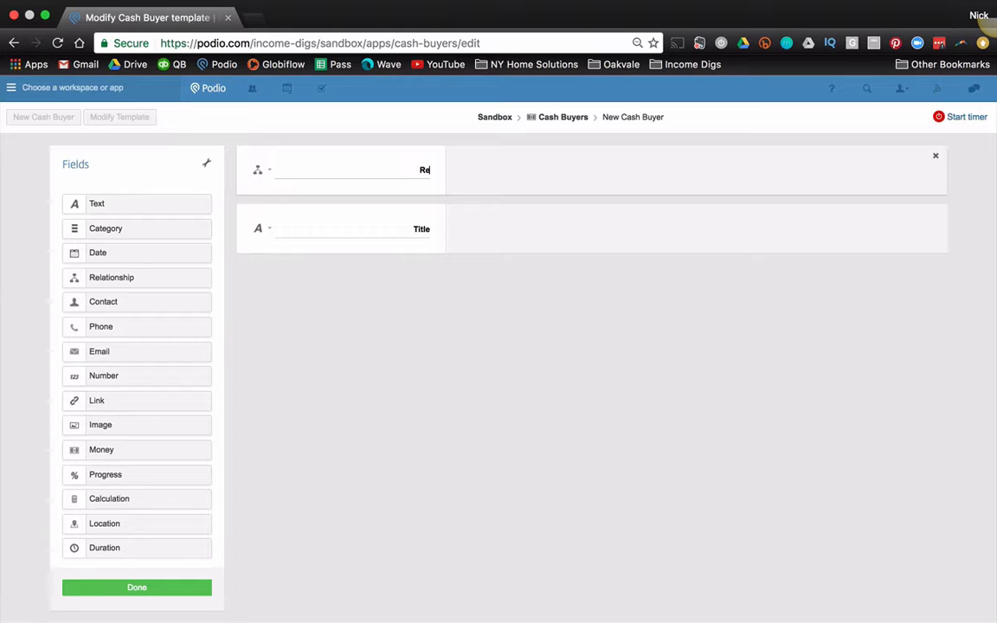
pyautogui.write('ontact Info')
pyautogui.click(385, 448)
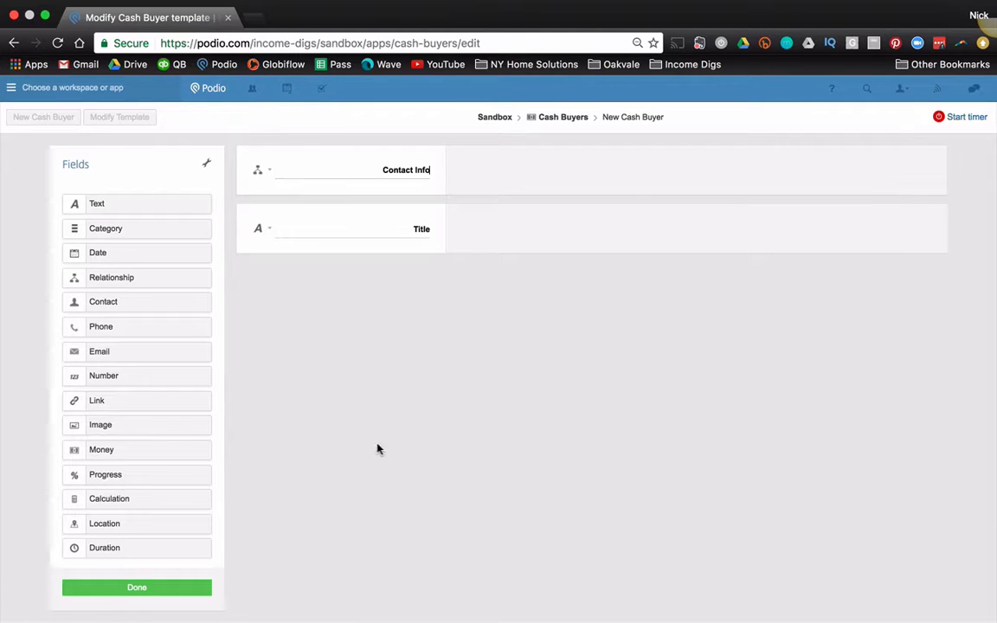
# Step: Delete the Title field and add a star rating field labelled 'Rating'
pyautogui.click(936, 218)
pyautogui.click(340, 276)
pyautogui.click(207, 164)
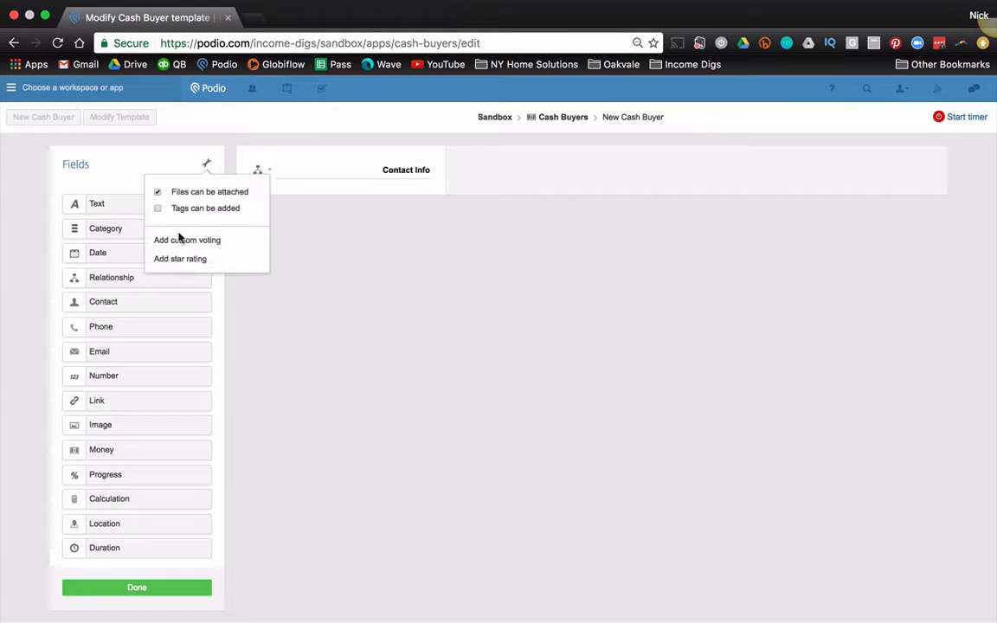
pyautogui.click(172, 259)
pyautogui.doubleClick(422, 229)
pyautogui.press('BackSpace')
pyautogui.write('Rating')
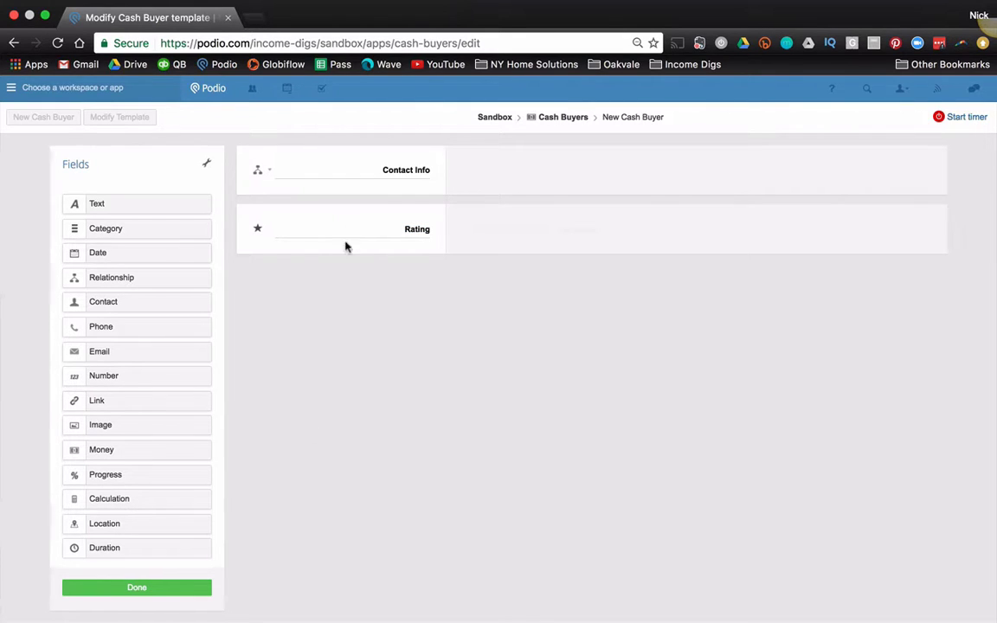
# Step: Add a category field 'What do they Want to Buy' with options Rehabs and Rentals
pyautogui.moveTo(276, 226); pyautogui.dragTo(348, 223)
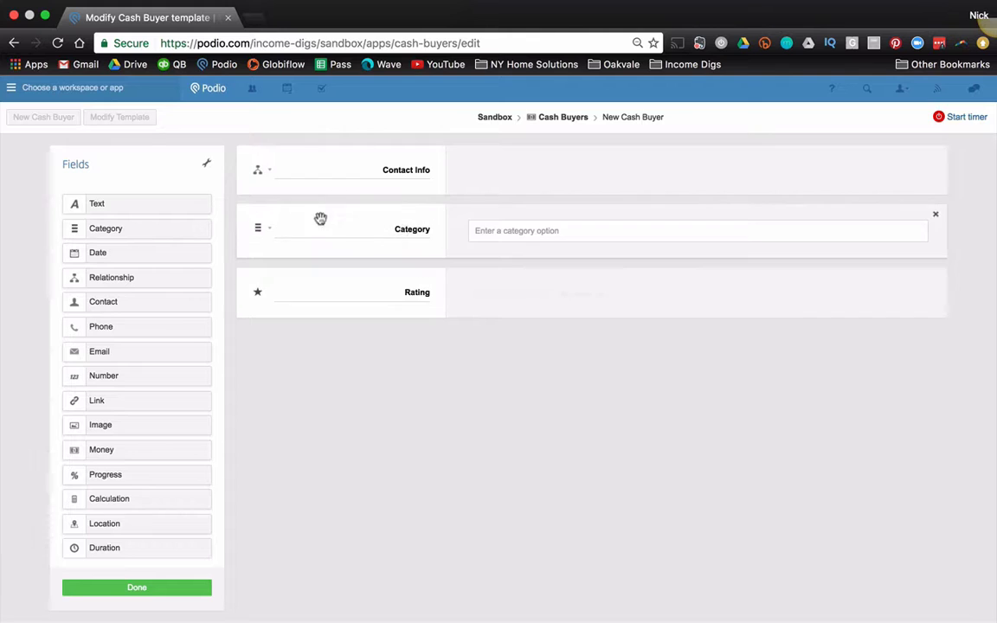
pyautogui.click(409, 226)
pyautogui.write('What do they Want to Buy')
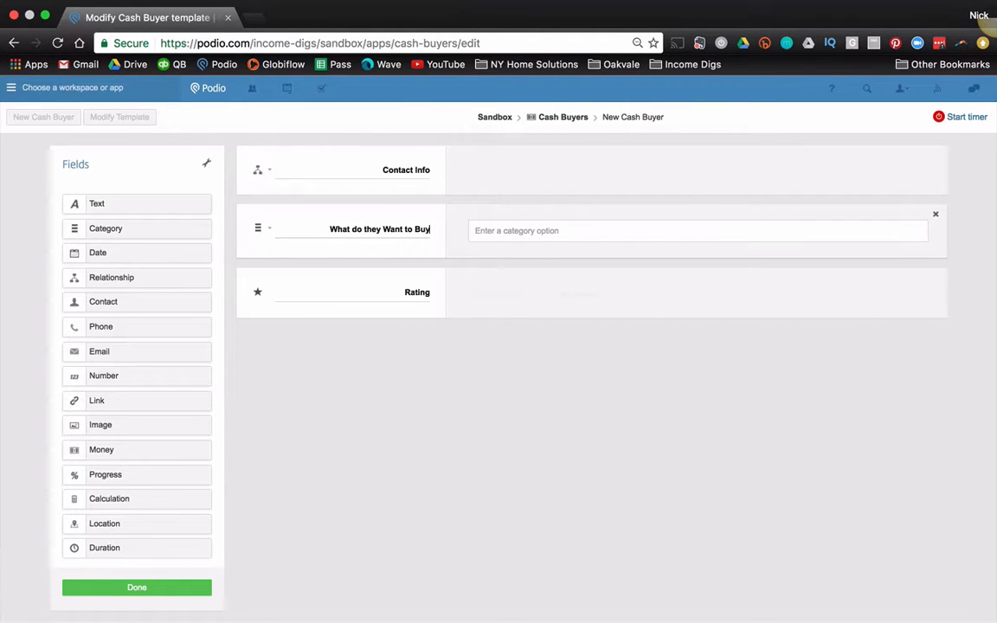
pyautogui.press('Tab')
pyautogui.write('Rehabs')
pyautogui.press('Return')
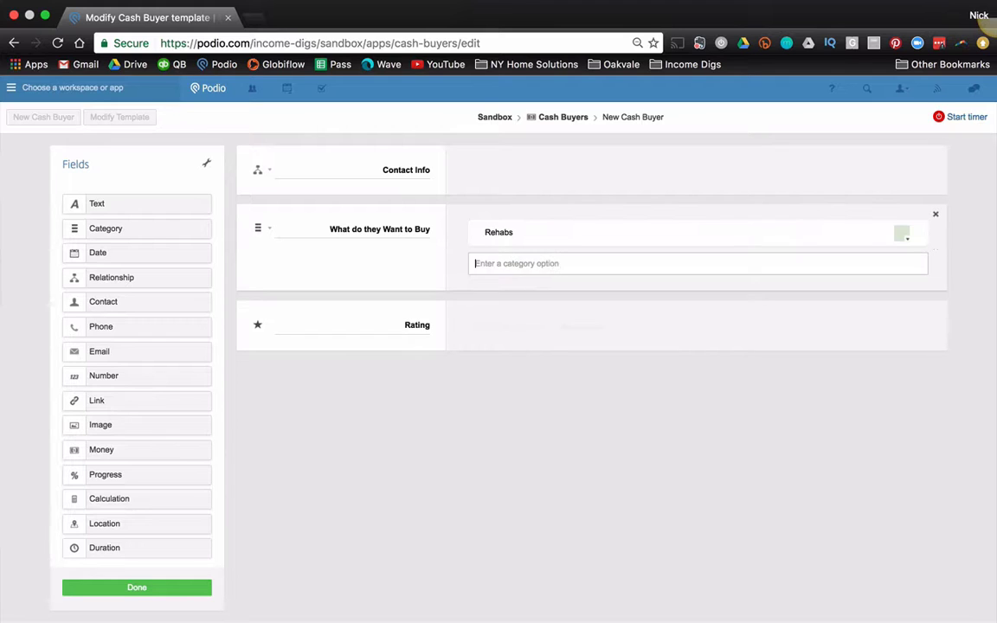
pyautogui.write('Rentals')
pyautogui.press('Return')
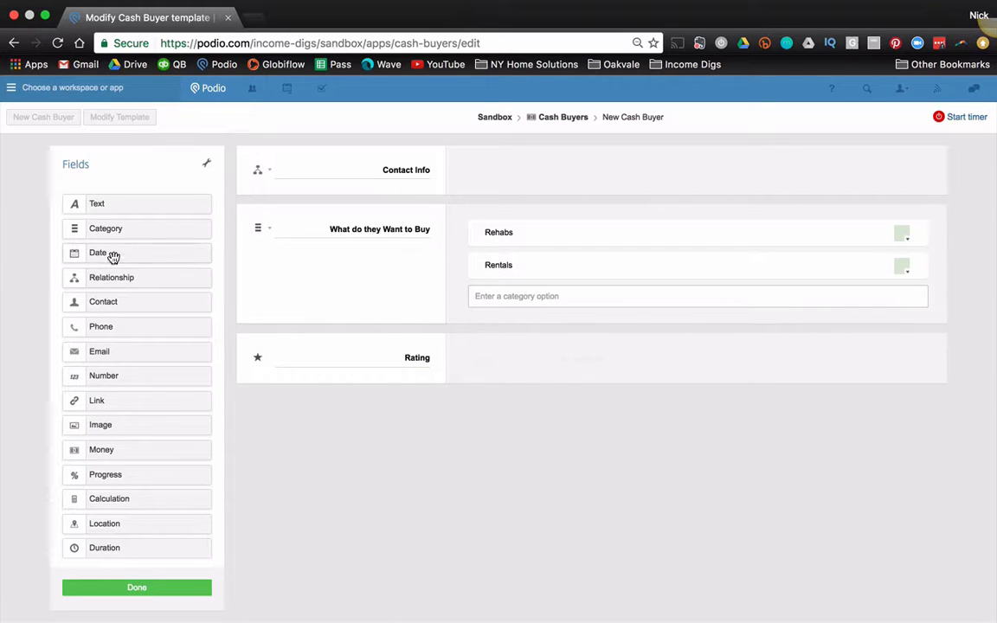
# Step: Add money fields 'Low Range' and 'High Range' above Rating and save the template
pyautogui.moveTo(160, 444); pyautogui.dragTo(428, 359)
pyautogui.doubleClick(416, 358)
pyautogui.write('Low Range')
pyautogui.moveTo(127, 446); pyautogui.dragTo(445, 422)
pyautogui.doubleClick(427, 419)
pyautogui.write('High Range')
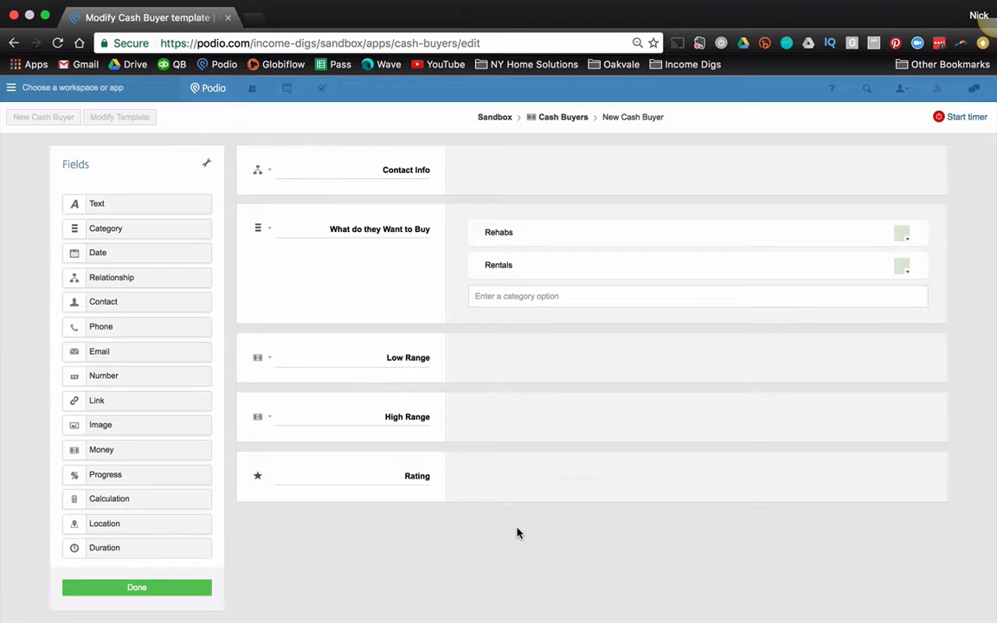
pyautogui.click(191, 591)
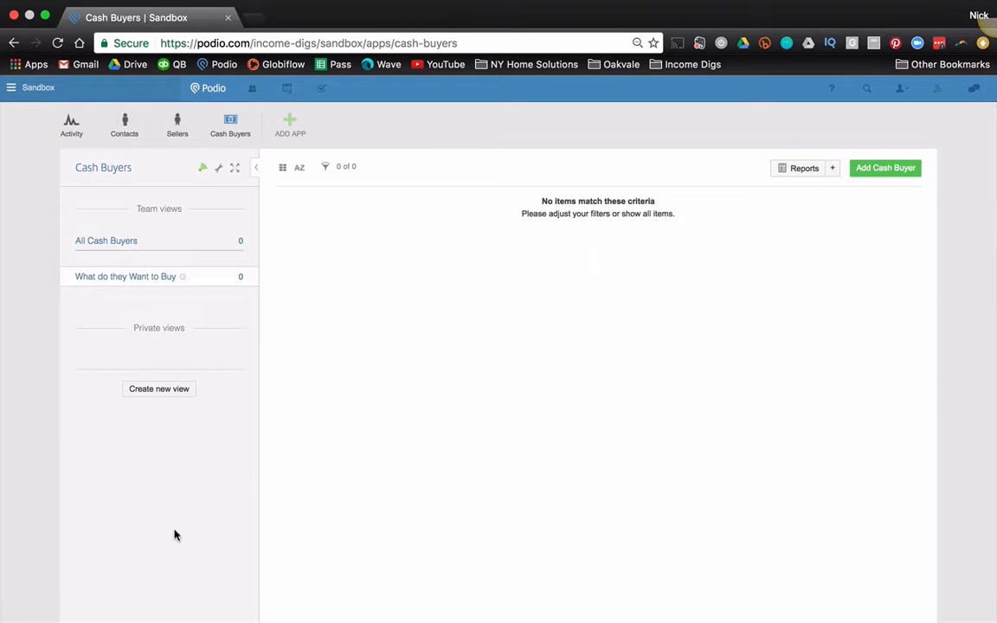
# Step: Start a new cash buyer and create a new contact from its Contact Info field
pyautogui.click(903, 170)
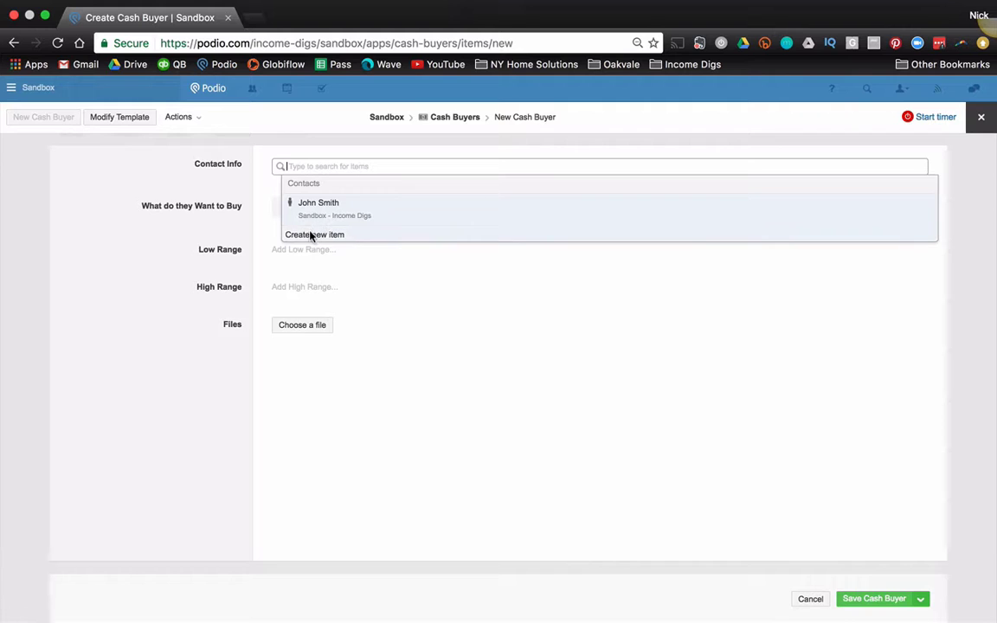
pyautogui.click(313, 235)
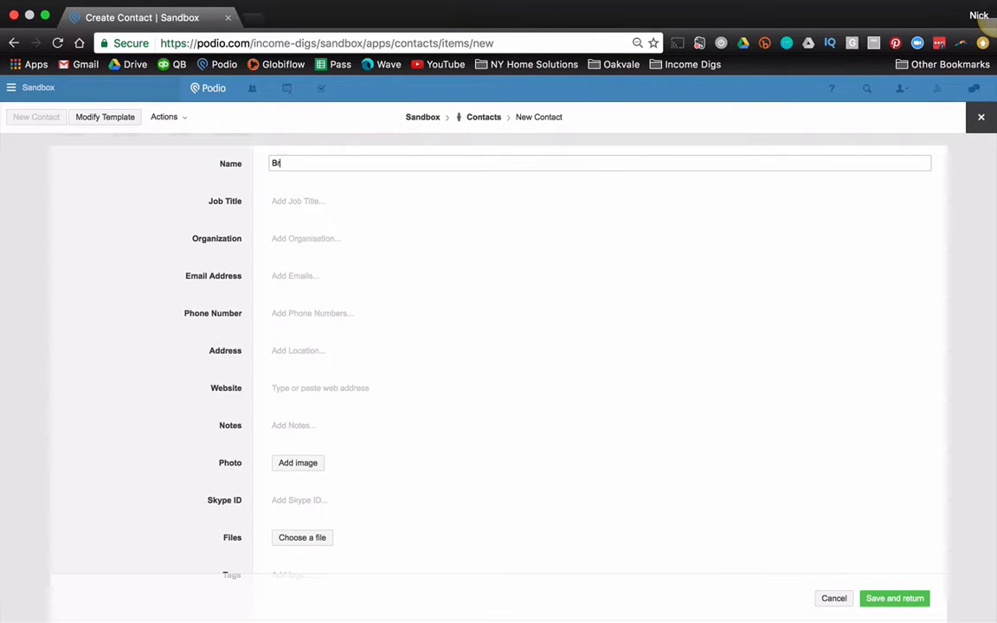
# Step: Enter the contact's full name, work e-mail and work phone number, then save it
pyautogui.press('Tab')
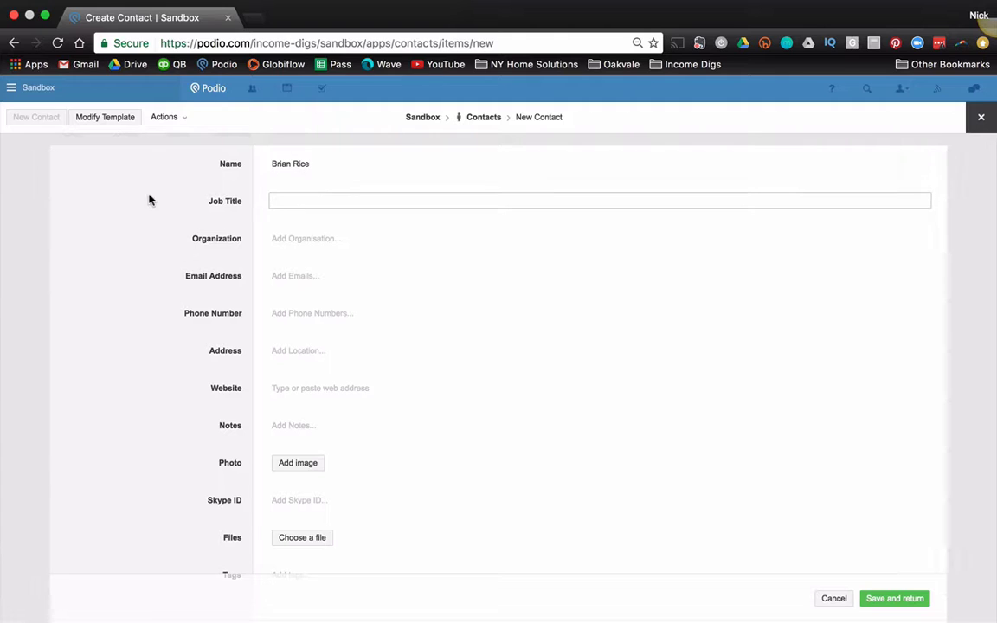
pyautogui.click(303, 276)
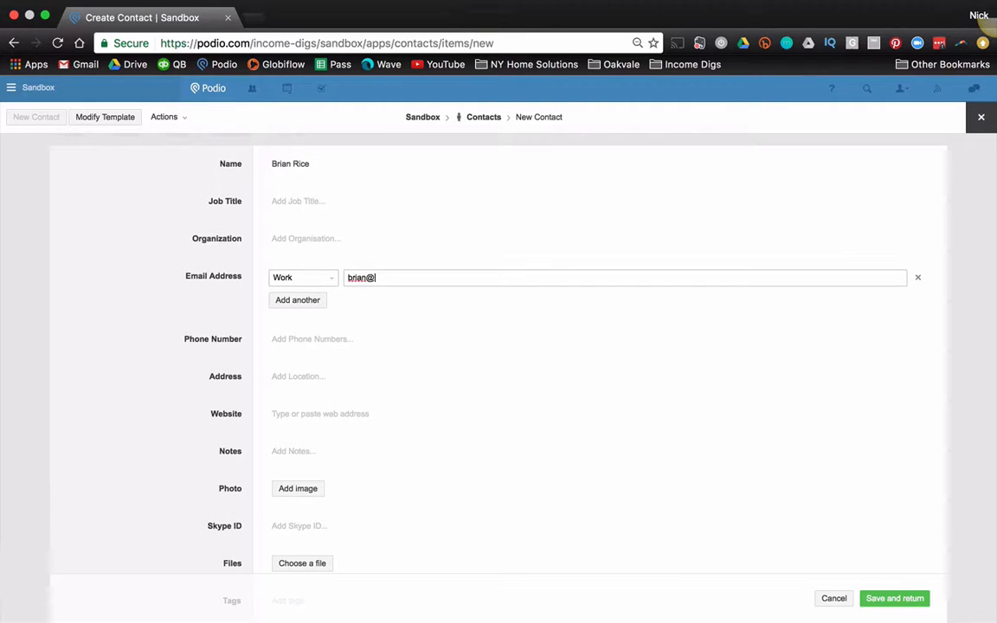
pyautogui.press('Tab')
pyautogui.click(296, 338)
pyautogui.write('7165559090')
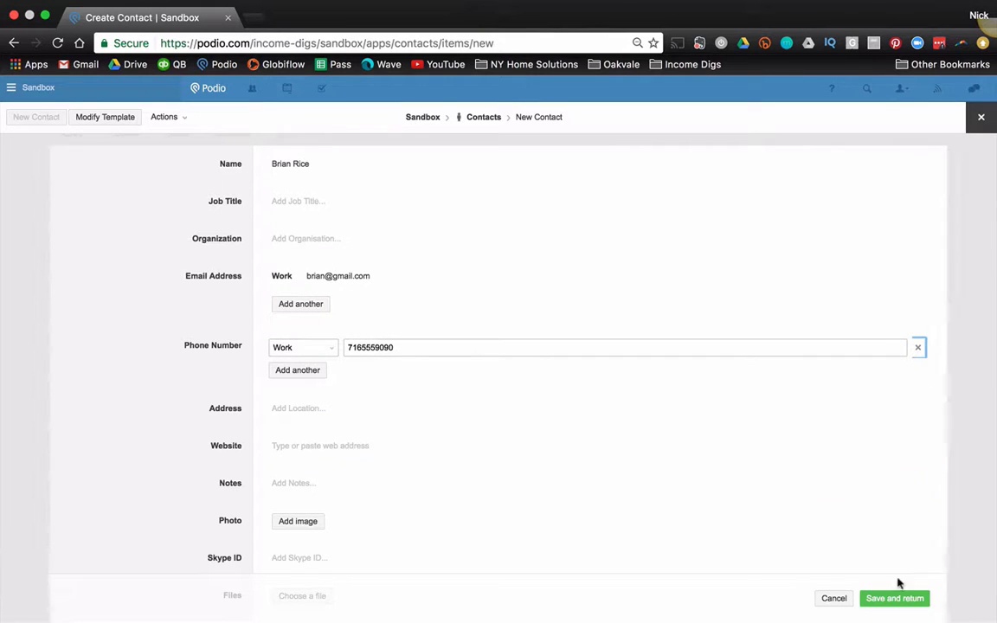
pyautogui.click(896, 601)
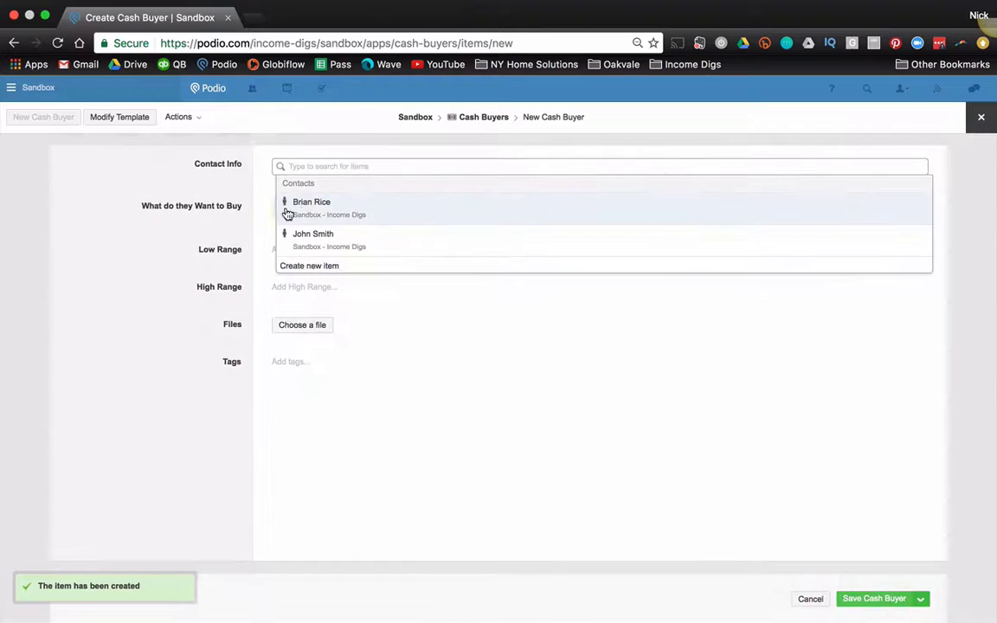
# Step: Link the new contact as Contact Info, save the cash buyer, and return to the Cash Buyers list
pyautogui.click(303, 214)
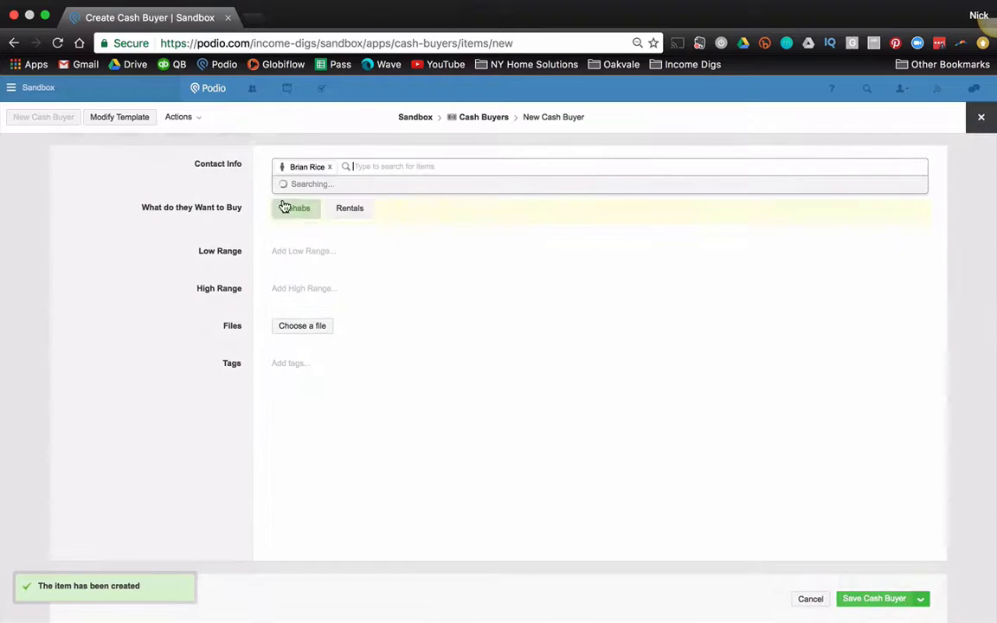
pyautogui.click(74, 312)
pyautogui.click(853, 598)
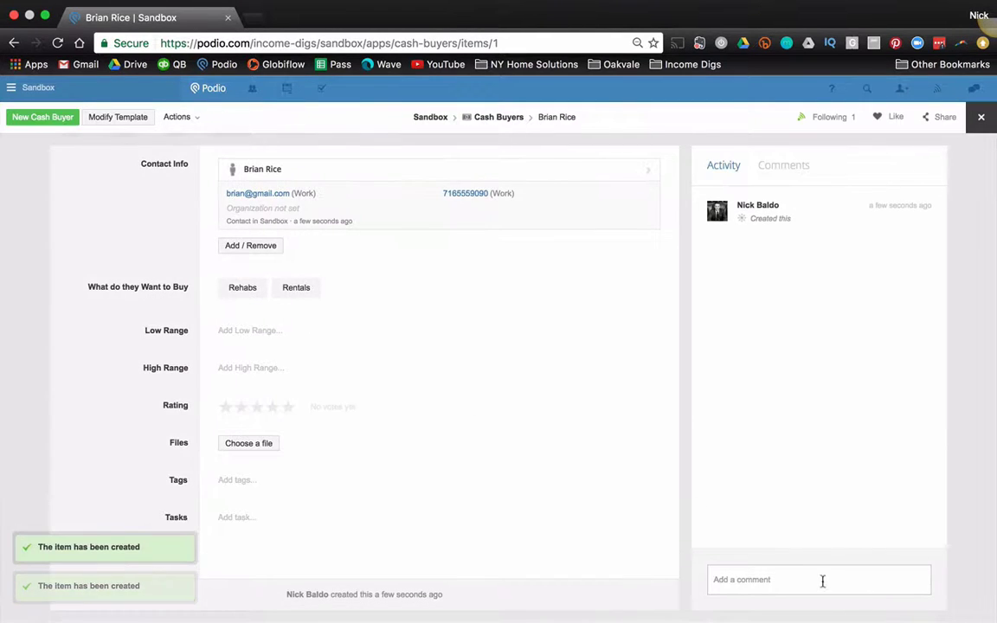
pyautogui.click(21, 178)
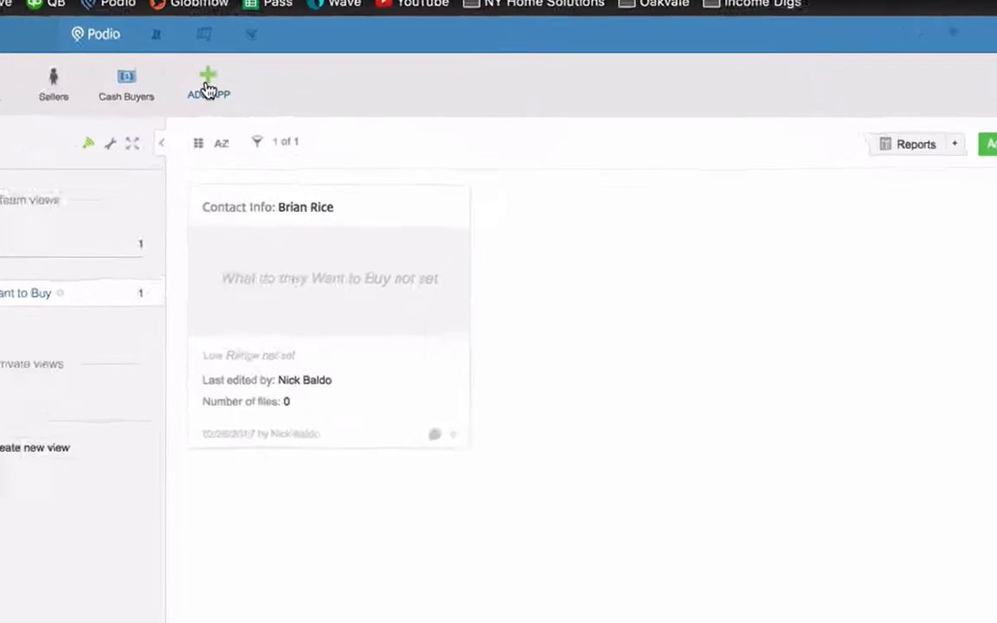
# Step: Build a custom app named Properties, with items called Property and a building icon
pyautogui.click(290, 125)
pyautogui.click(269, 218)
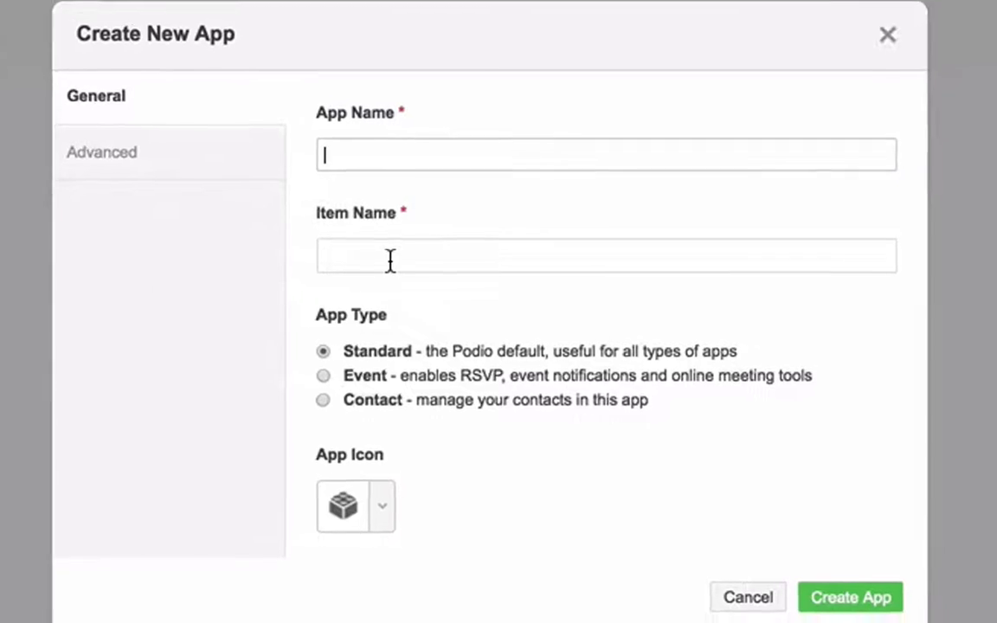
pyautogui.write('Properties')
pyautogui.press('Tab')
pyautogui.write('Proper')
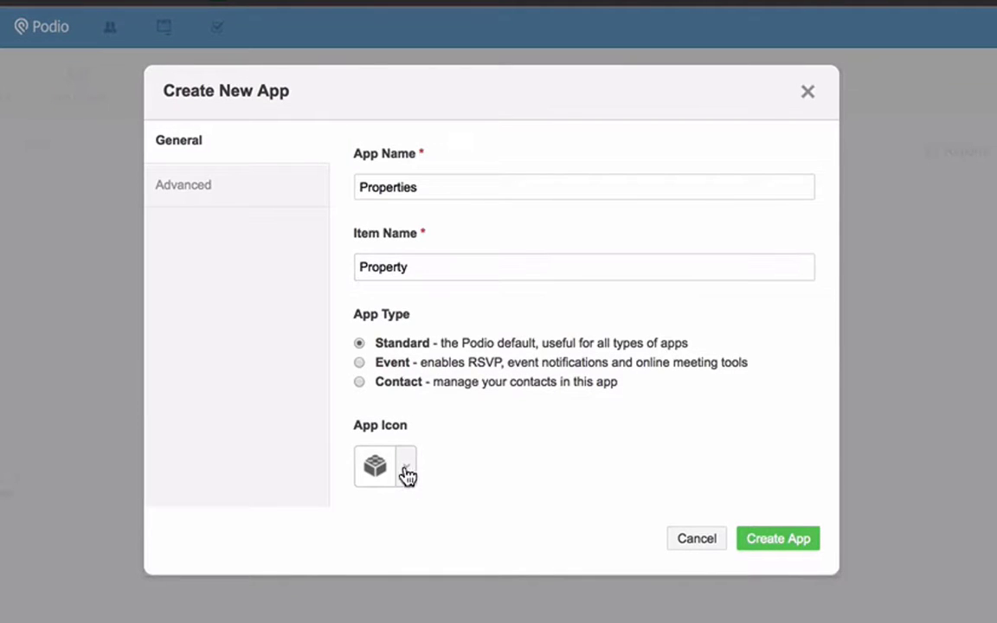
pyautogui.click(406, 466)
pyautogui.write('Property')
pyautogui.click(239, 227)
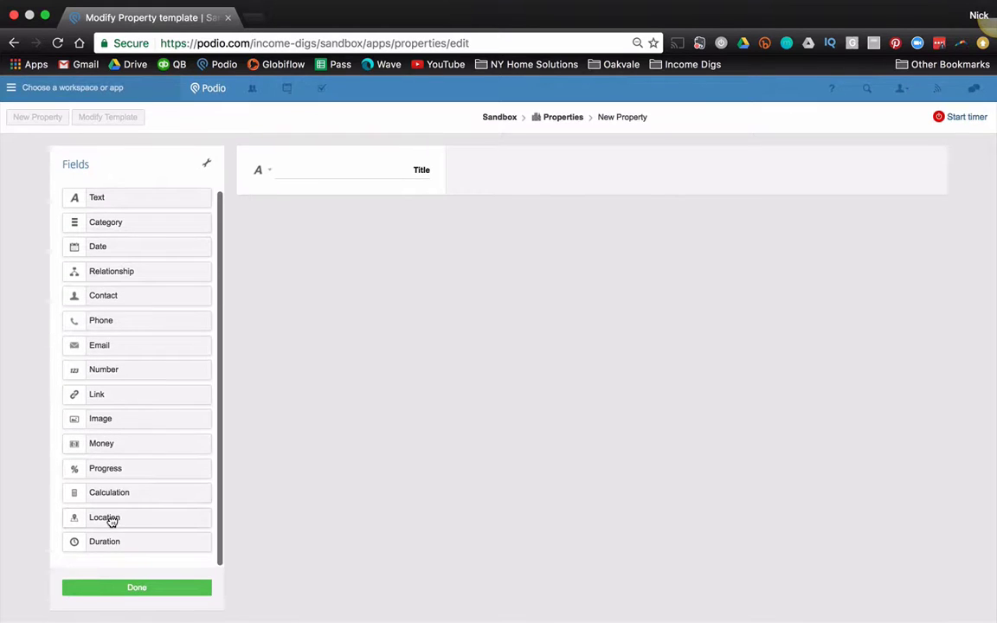
# Step: Add a location field labelled Address and delete the default Title field
pyautogui.moveTo(117, 520); pyautogui.dragTo(397, 175)
pyautogui.write('Address')
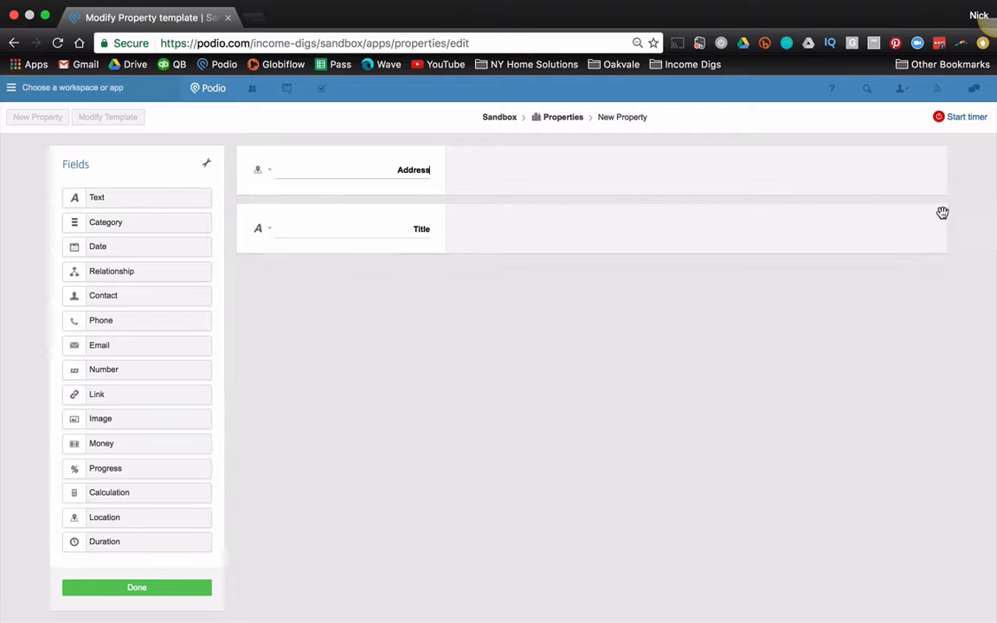
pyautogui.click(936, 215)
pyautogui.click(251, 344)
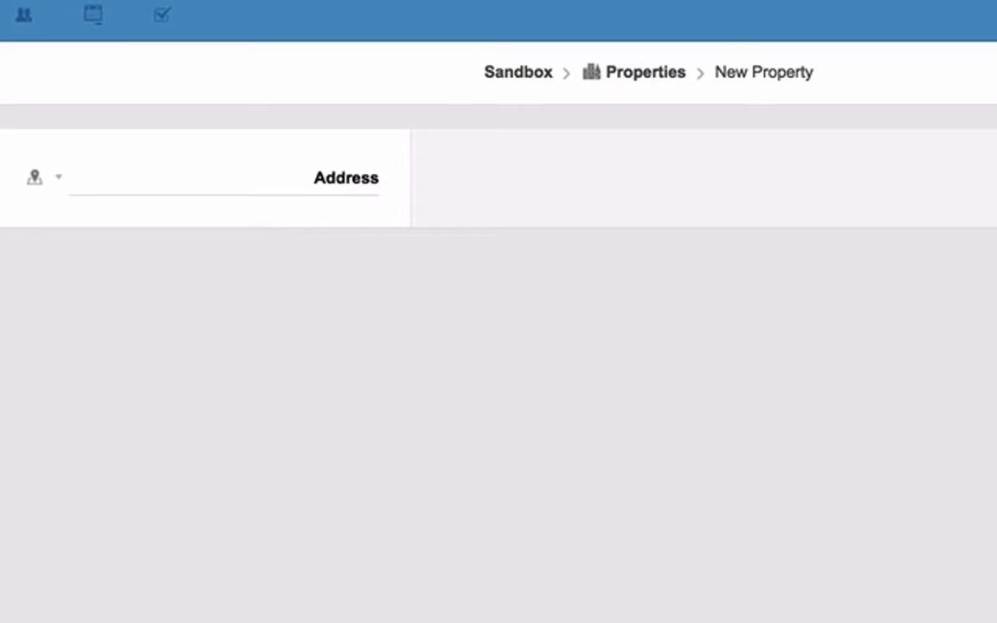
# Step: Add two number fields labelled Bedrooms and Bathrooms
pyautogui.moveTo(0, 338); pyautogui.dragTo(316, 332)
pyautogui.doubleClick(375, 309)
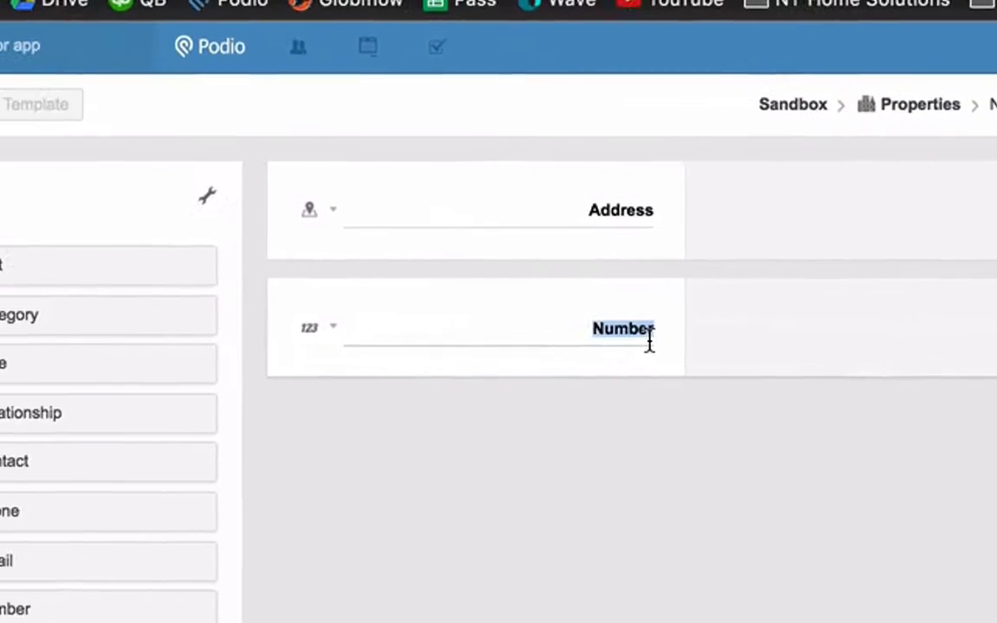
pyautogui.write('Bedrooms')
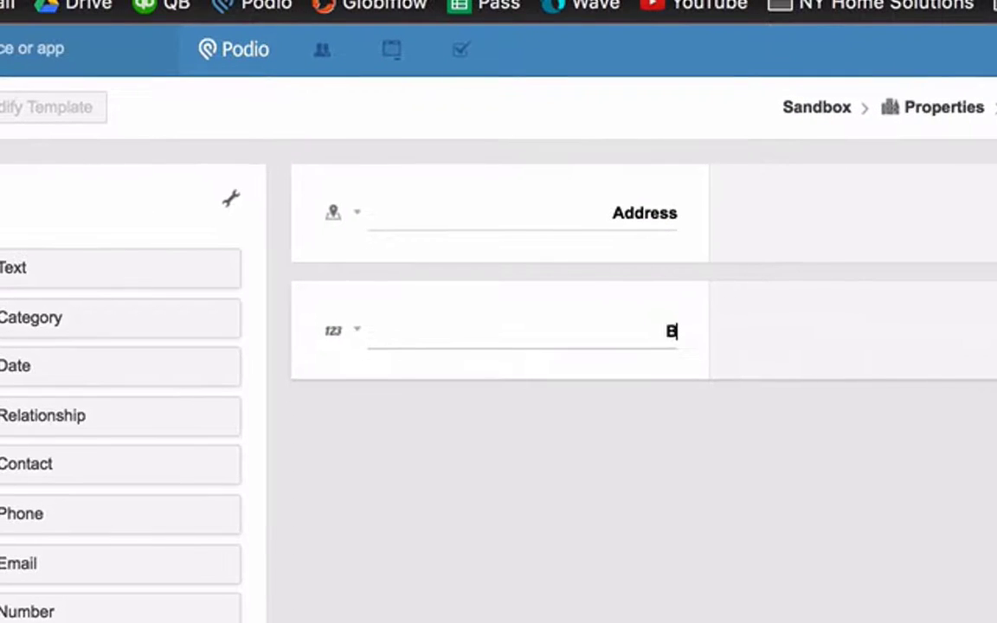
pyautogui.press('Tab')
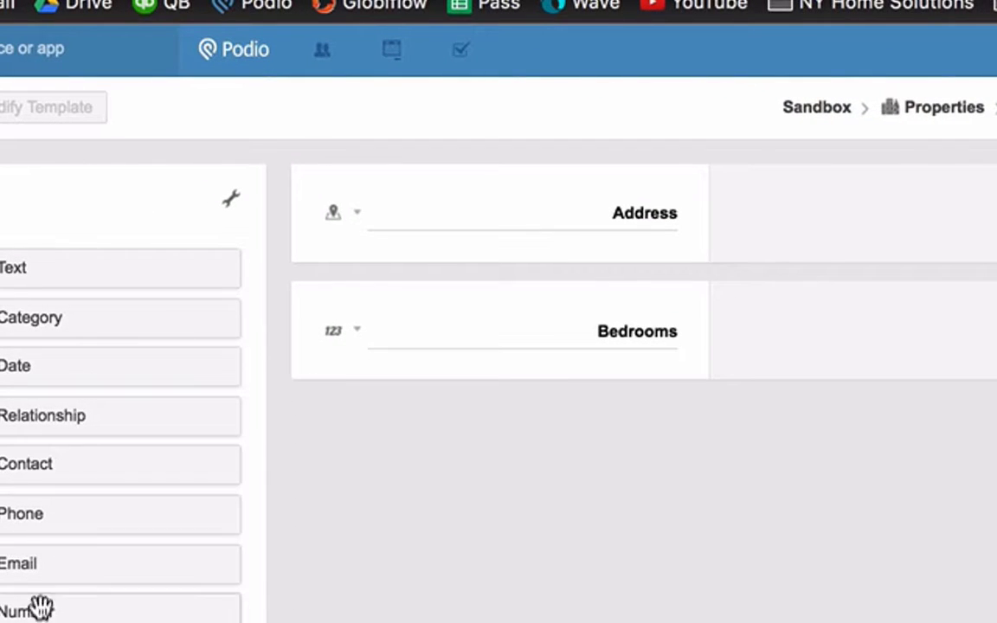
pyautogui.moveTo(40, 609); pyautogui.dragTo(638, 455)
pyautogui.doubleClick(643, 453)
pyautogui.write('Bathrooms')
pyautogui.press('Tab')
# Step: Add a category field labelled Style below Bathrooms
pyautogui.moveTo(112, 299); pyautogui.dragTo(610, 612)
pyautogui.doubleClick(647, 567)
pyautogui.write('Stype')
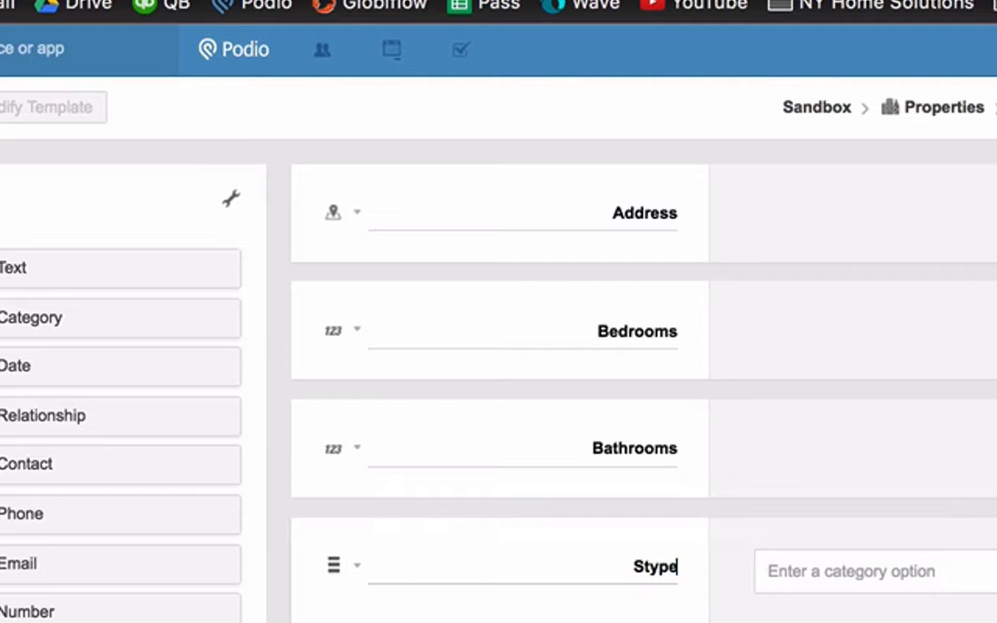
pyautogui.press('BackSpace')
pyautogui.press('BackSpace')
pyautogui.write('le')
pyautogui.press('Tab')
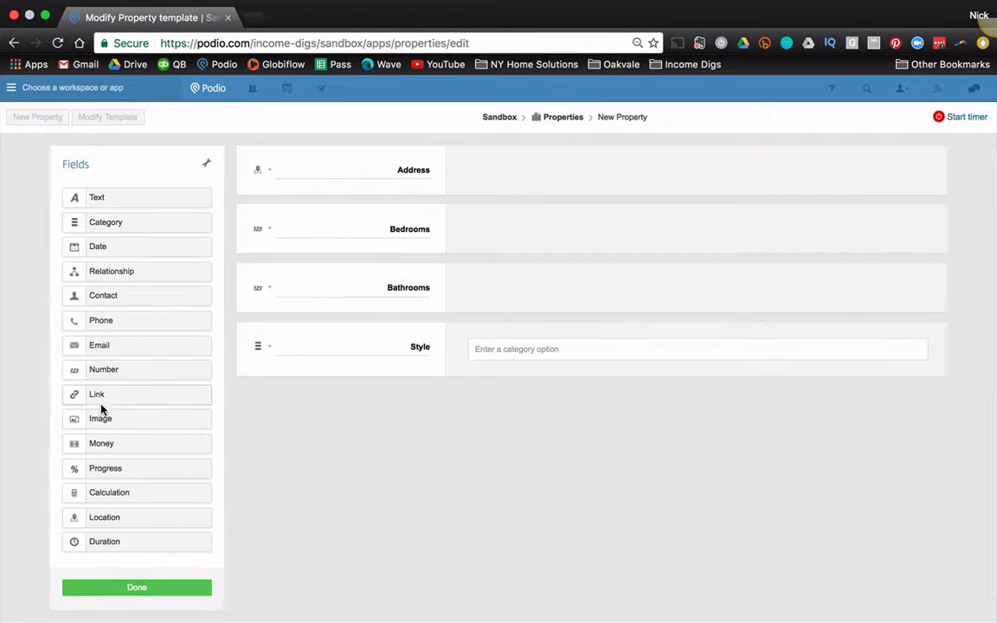
# Step: Add an SQFT number field and a category field labelled Grab Zillow Data
pyautogui.moveTo(184, 378); pyautogui.dragTo(338, 414)
pyautogui.doubleClick(419, 414)
pyautogui.write('SQFT')
pyautogui.click(492, 481)
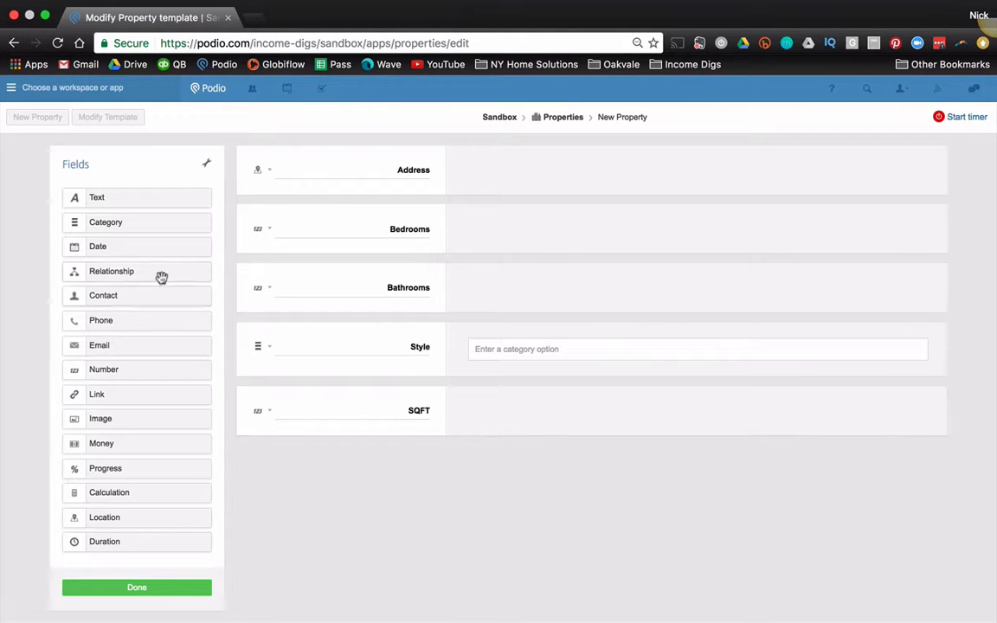
pyautogui.moveTo(139, 222); pyautogui.dragTo(414, 470)
pyautogui.doubleClick(412, 470)
pyautogui.write('Grab Zillow')
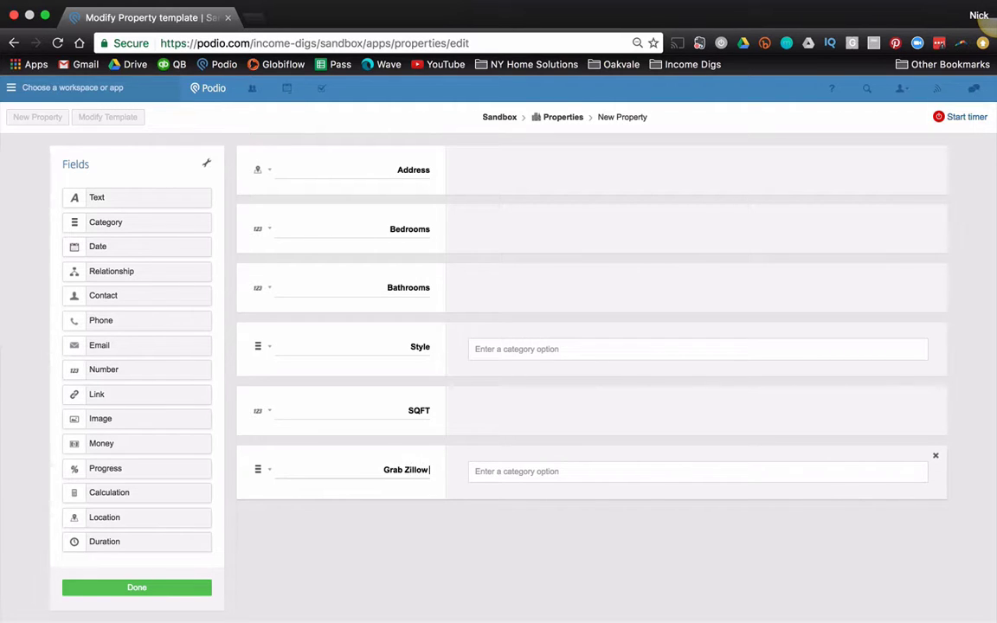
pyautogui.write(' Data')
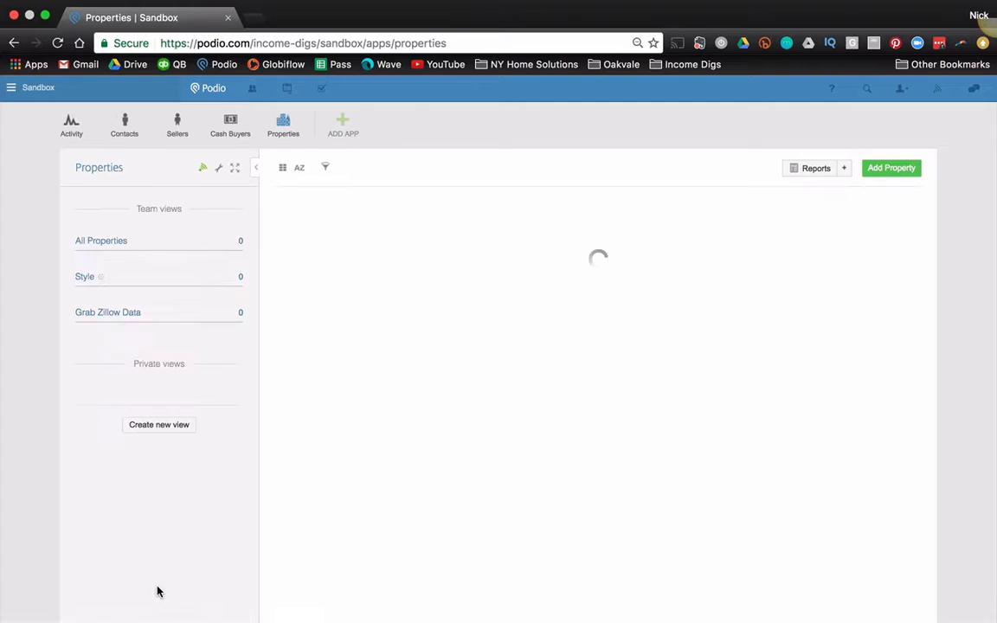
# Step: Build a custom app named Deals, with items called Deal and a money-bag icon
pyautogui.click(343, 126)
pyautogui.click(343, 127)
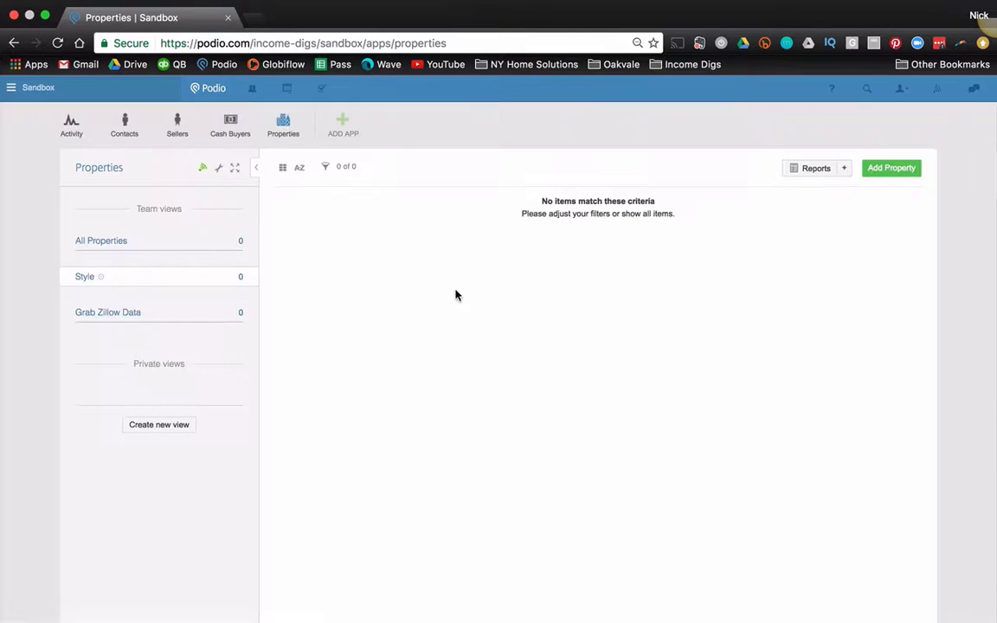
pyautogui.click(341, 129)
pyautogui.click(379, 216)
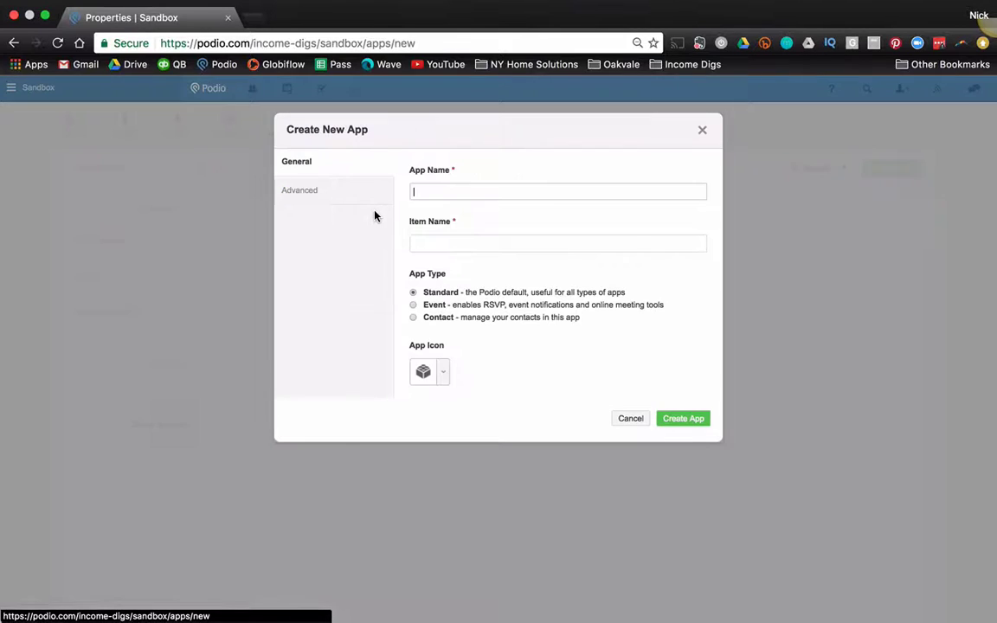
pyautogui.write('Deals')
pyautogui.press('Tab')
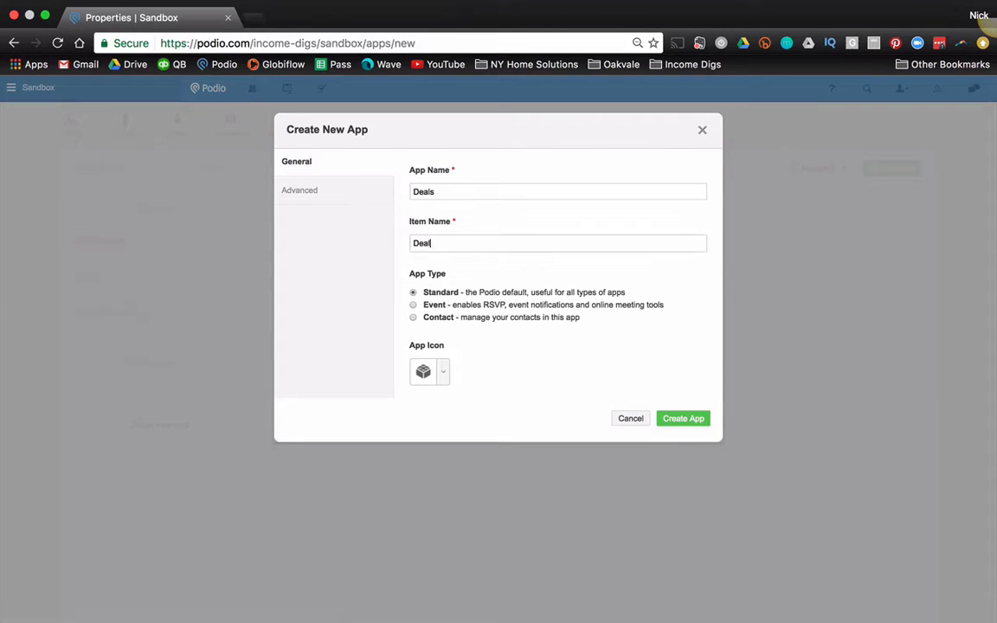
pyautogui.click(448, 369)
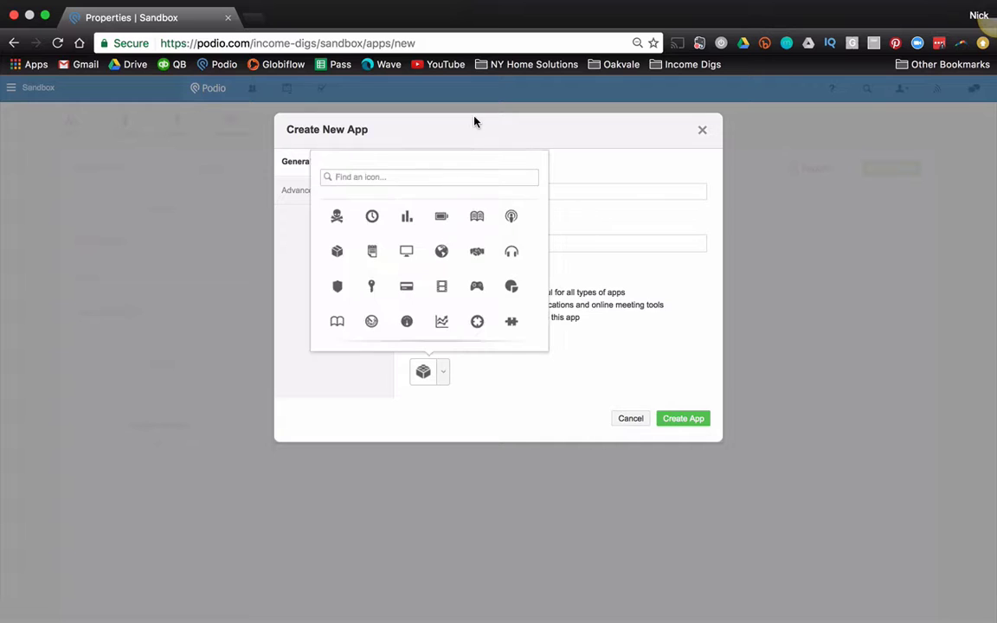
pyautogui.write('money')
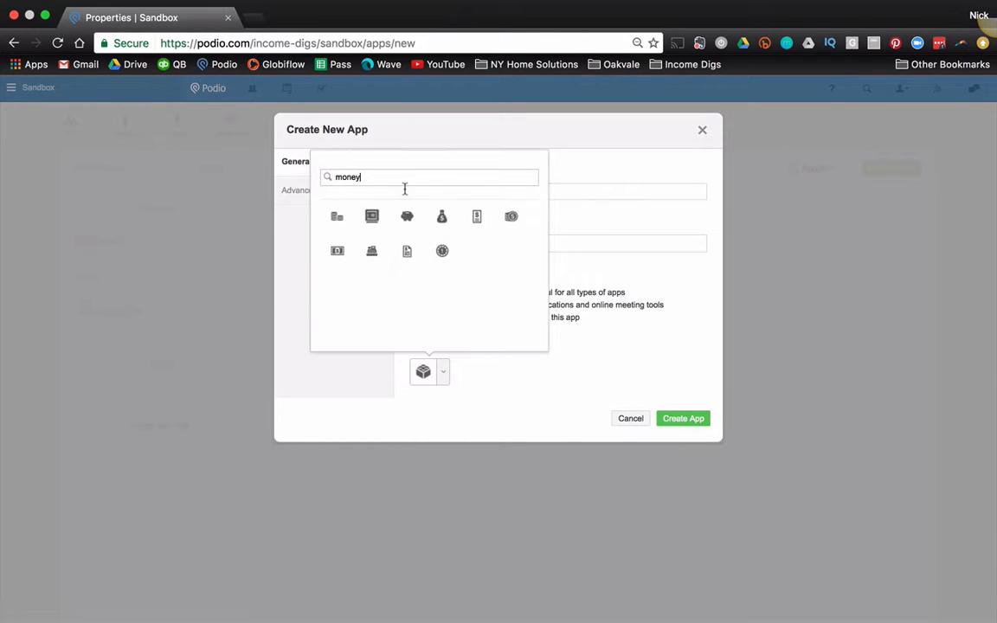
pyautogui.click(442, 221)
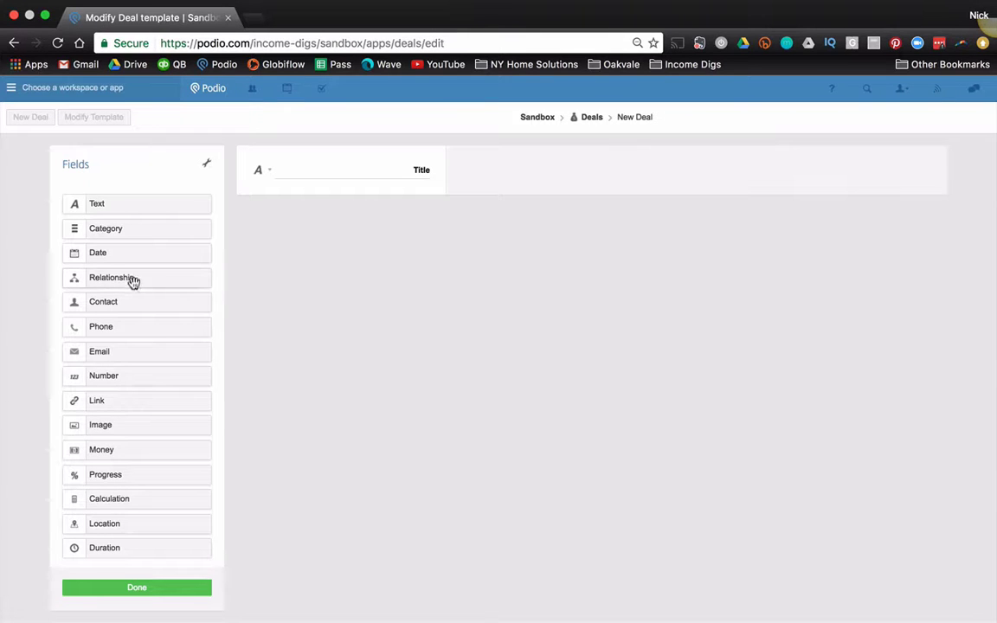
# Step: Add a relationship field pointing to the Properties app and label it Related Property
pyautogui.moveTo(132, 280); pyautogui.dragTo(342, 177)
pyautogui.click(409, 225)
pyautogui.write('proper')
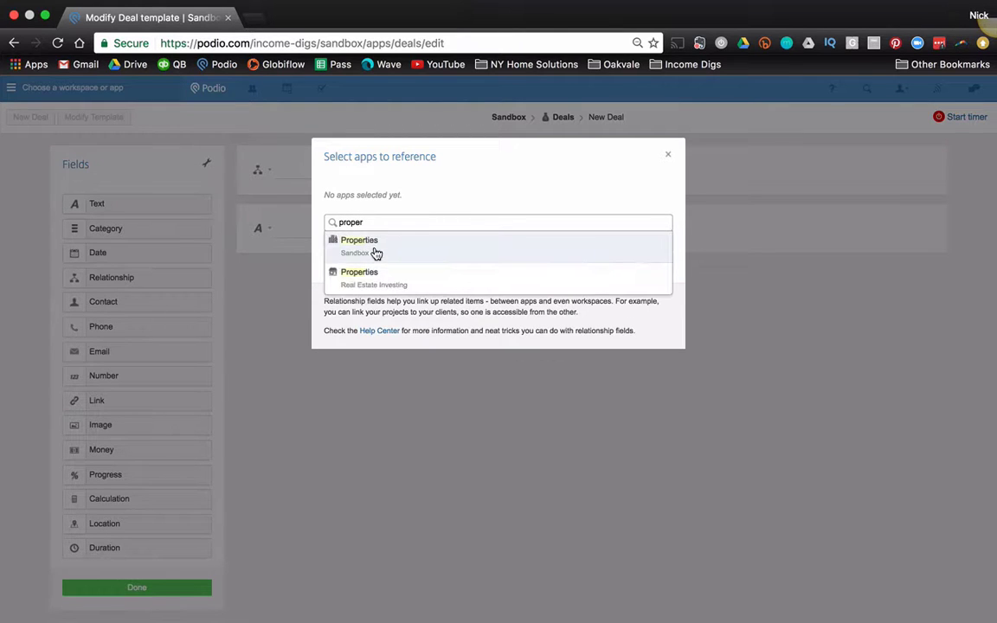
pyautogui.click(376, 251)
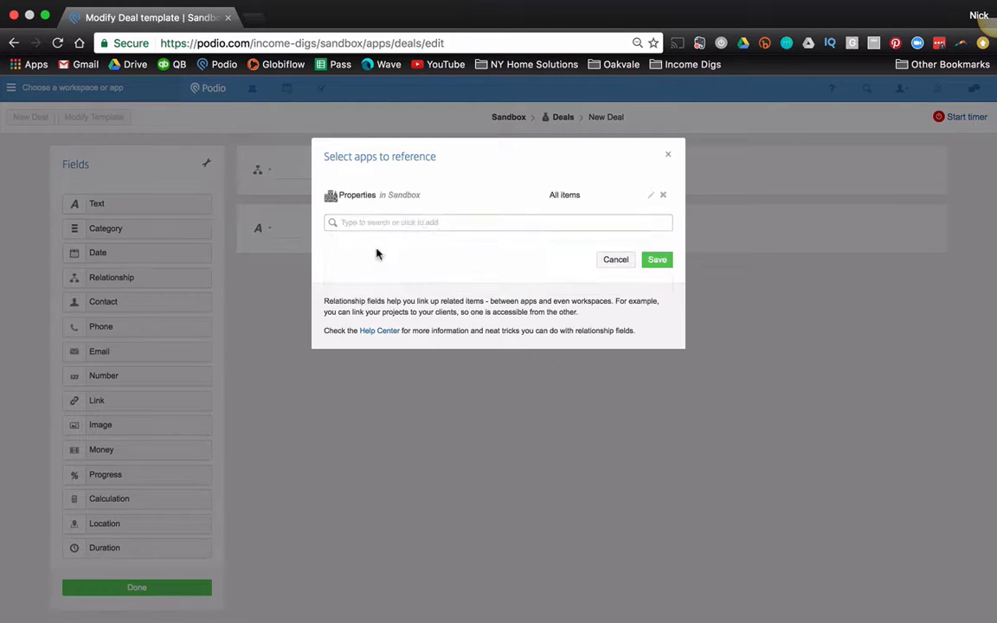
pyautogui.click(661, 262)
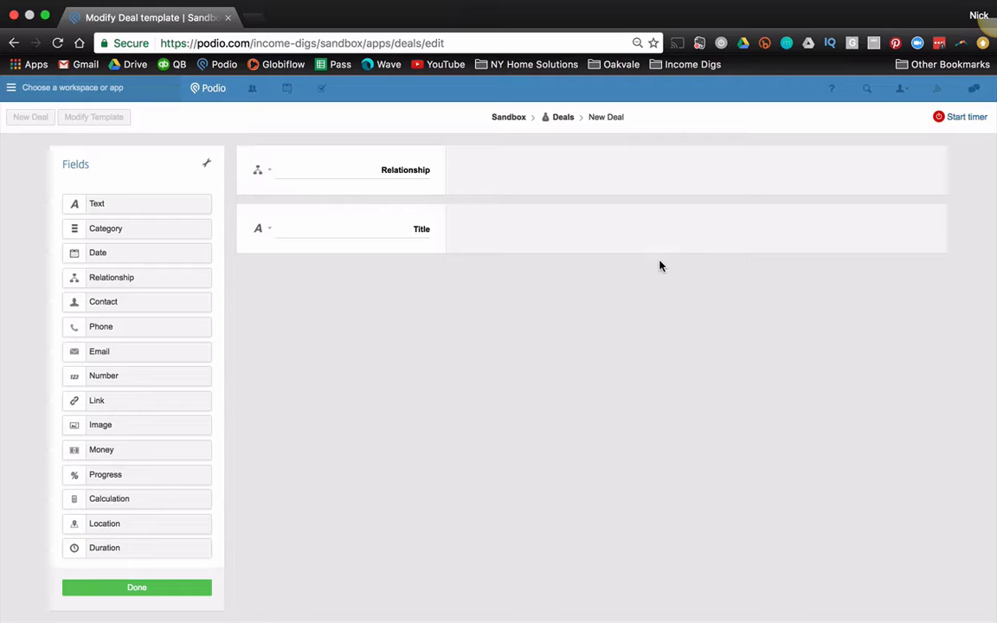
pyautogui.doubleClick(404, 171)
pyautogui.write('Related P')
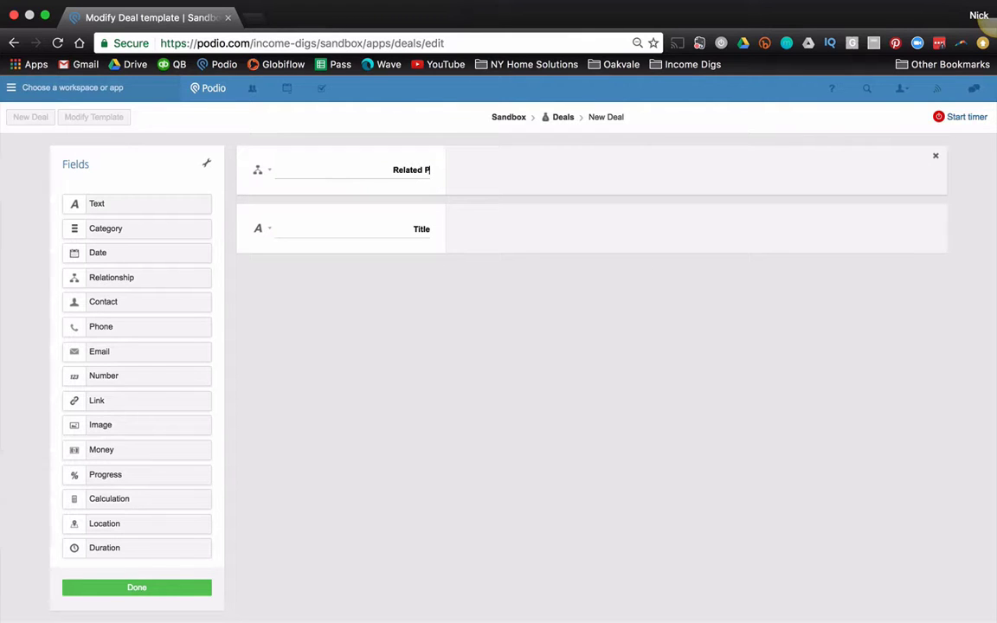
pyautogui.write('roperty')
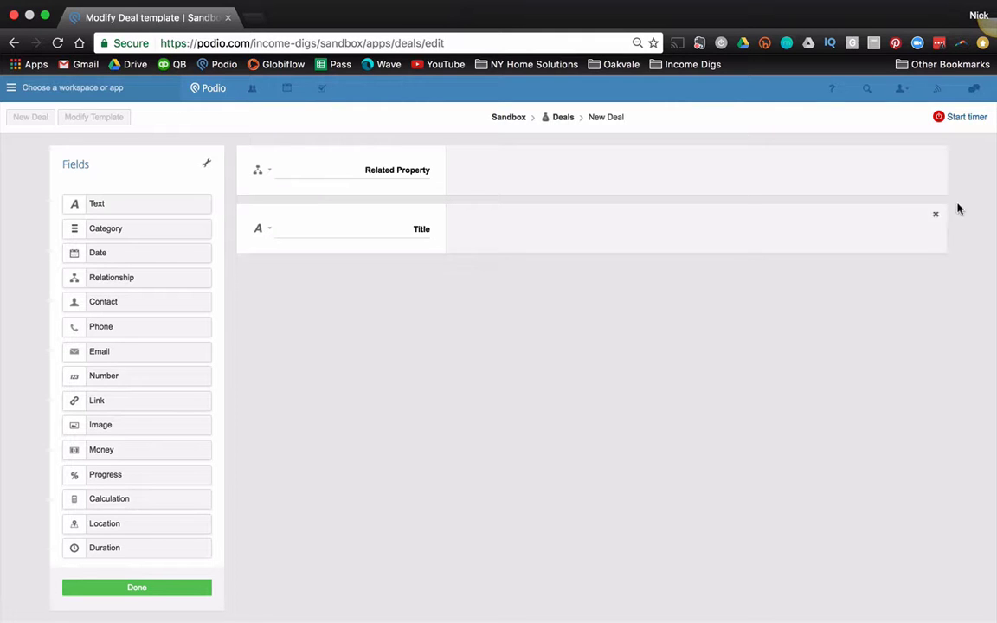
# Step: Delete the default Title field and add a date field labelled Date Created
pyautogui.click(936, 217)
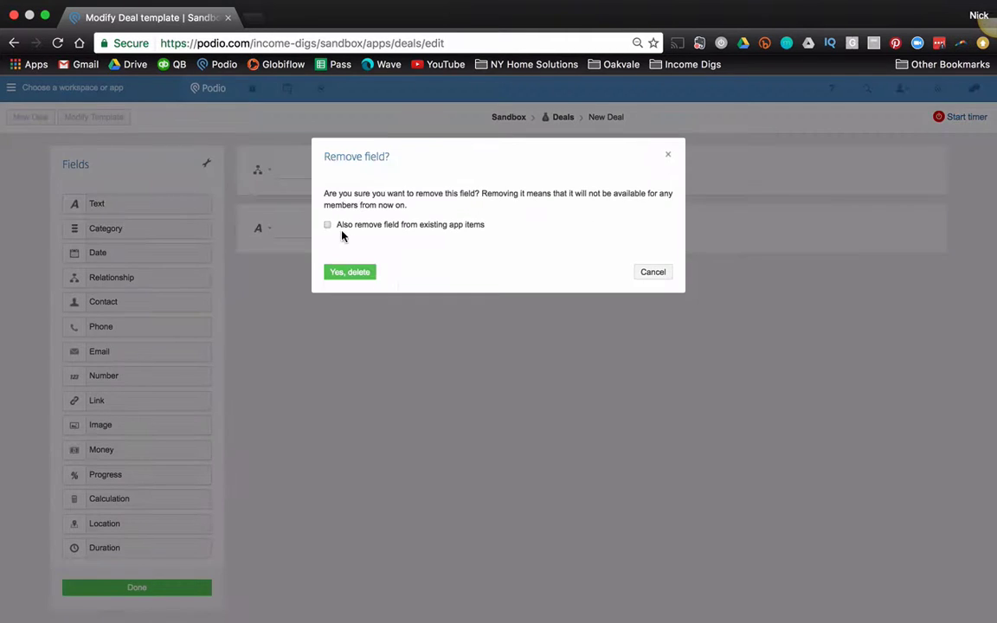
pyautogui.click(350, 272)
pyautogui.moveTo(143, 256); pyautogui.dragTo(411, 242)
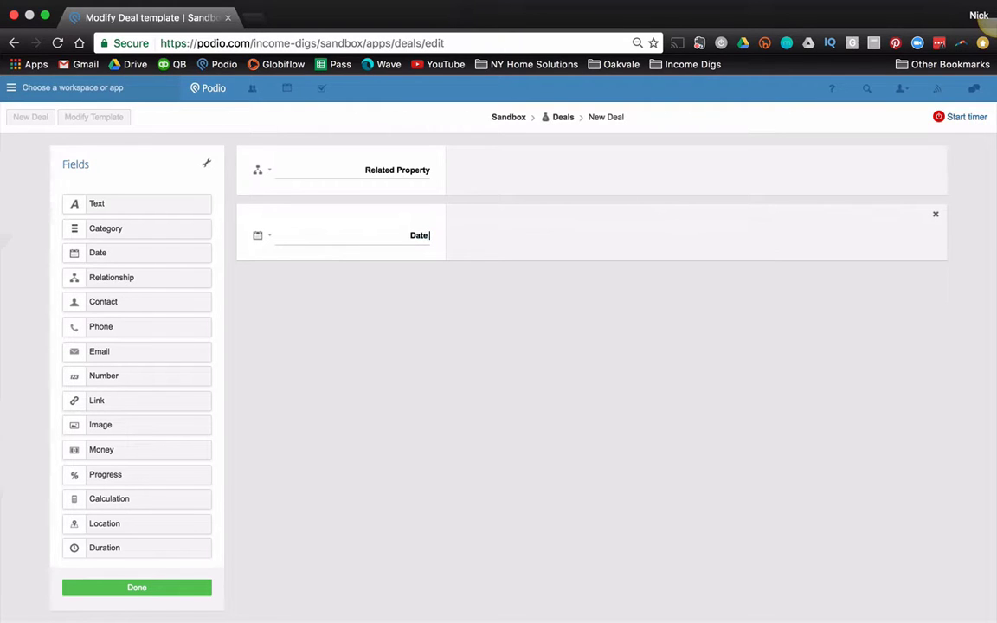
pyautogui.write('Created')
# Step: Add a Status category field with options New, Negotiation and Contract
pyautogui.moveTo(113, 228); pyautogui.dragTo(432, 300)
pyautogui.doubleClick(419, 296)
pyautogui.press('BackSpace')
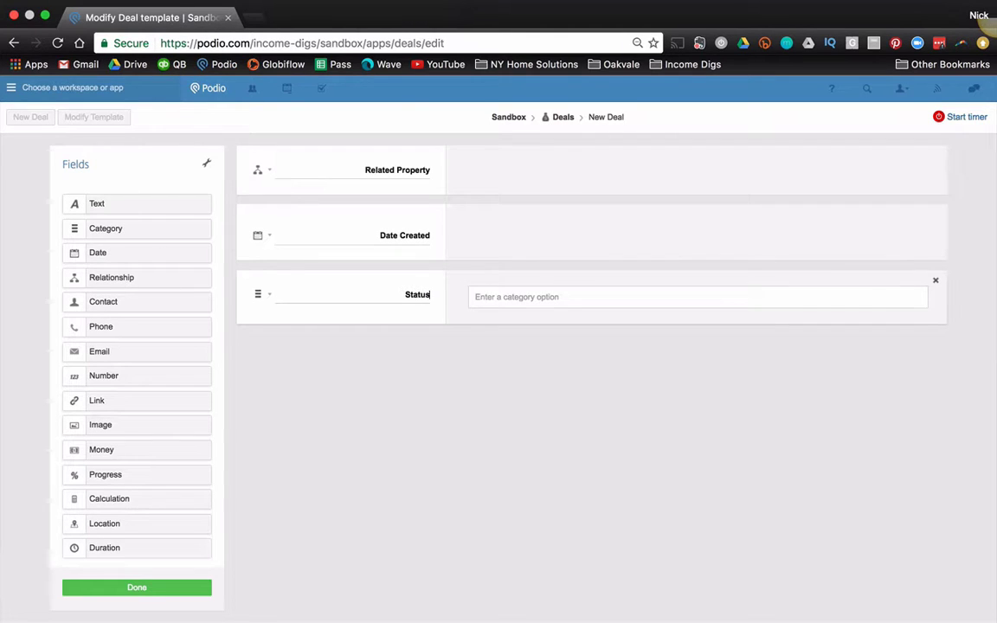
pyautogui.write('New')
pyautogui.press('Return')
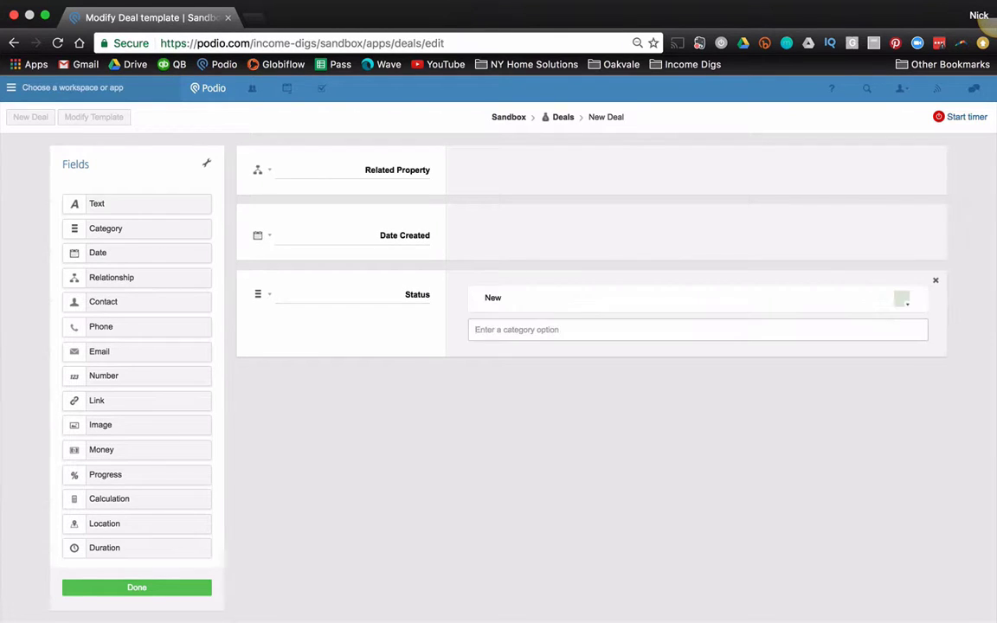
pyautogui.write('Neootiation')
pyautogui.press('Return')
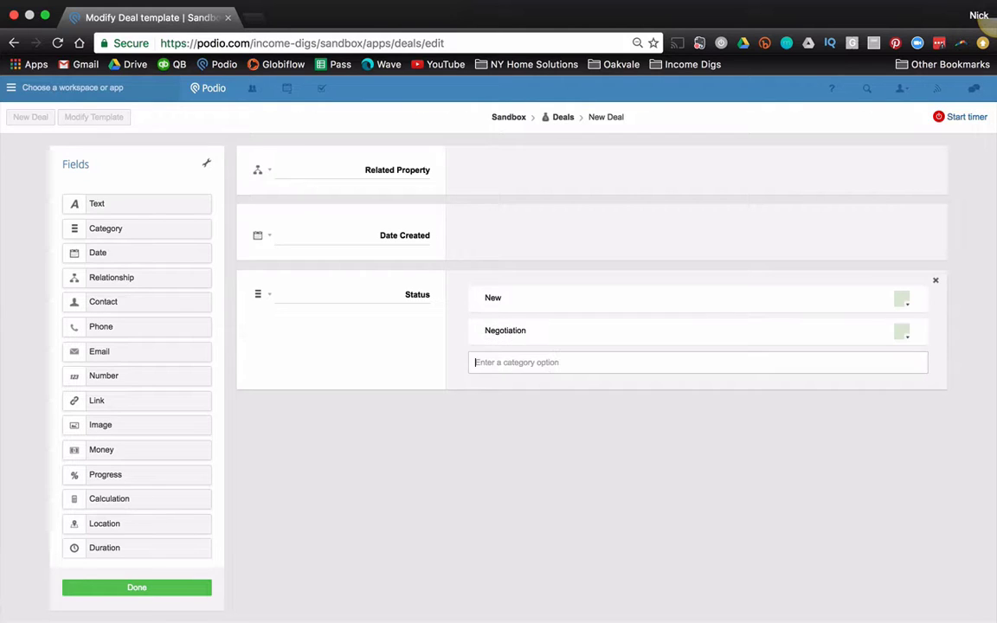
pyautogui.write('Contract')
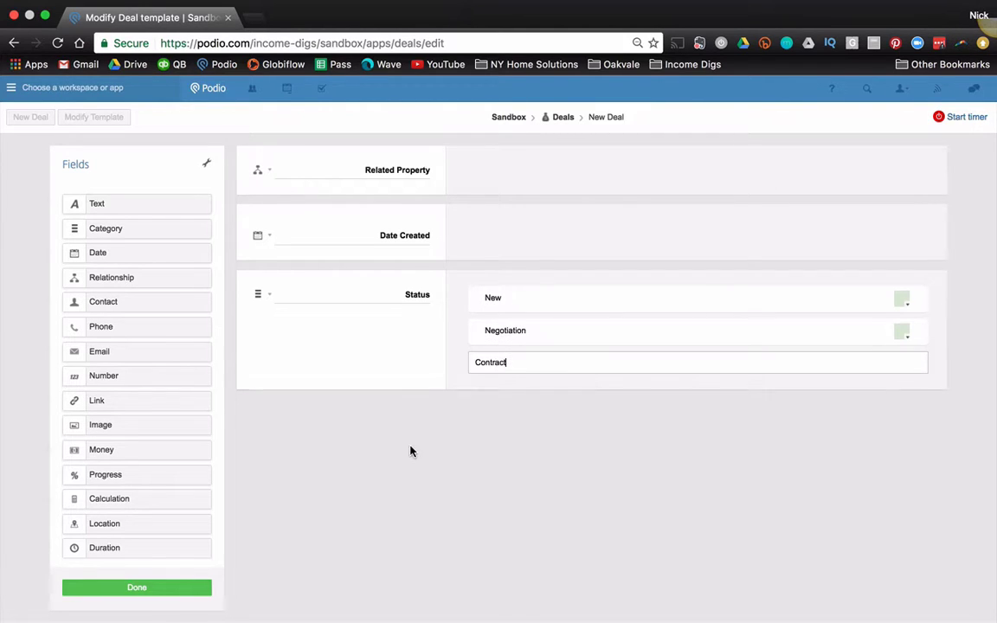
pyautogui.press('Return')
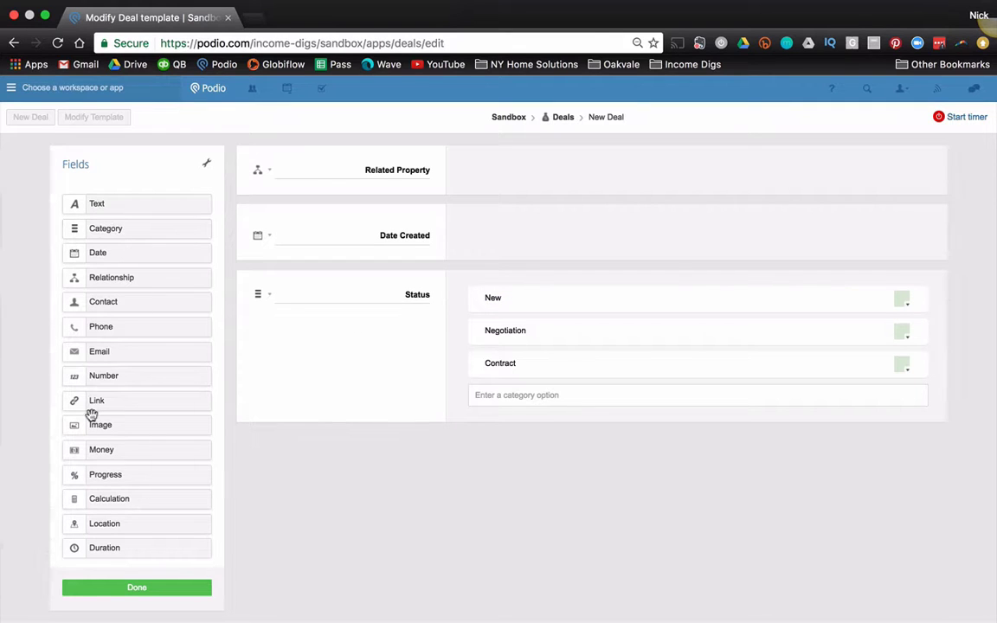
# Step: Add Ballpark Profit and ARV money fields and save the Deal template
pyautogui.moveTo(304, 439); pyautogui.dragTo(349, 451)
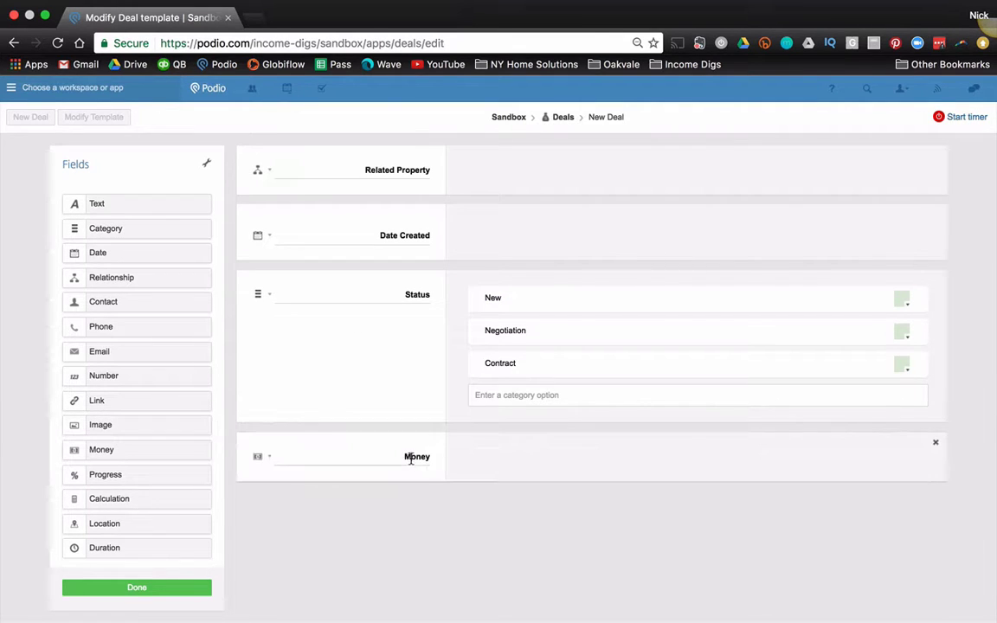
pyautogui.write('Ballpark Profit')
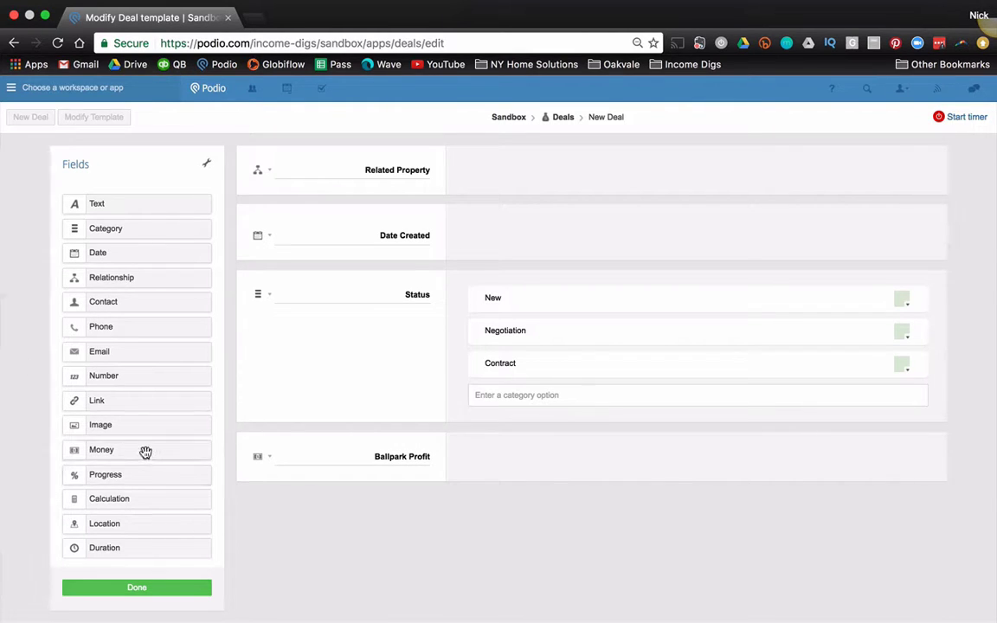
pyautogui.moveTo(145, 450); pyautogui.dragTo(364, 507)
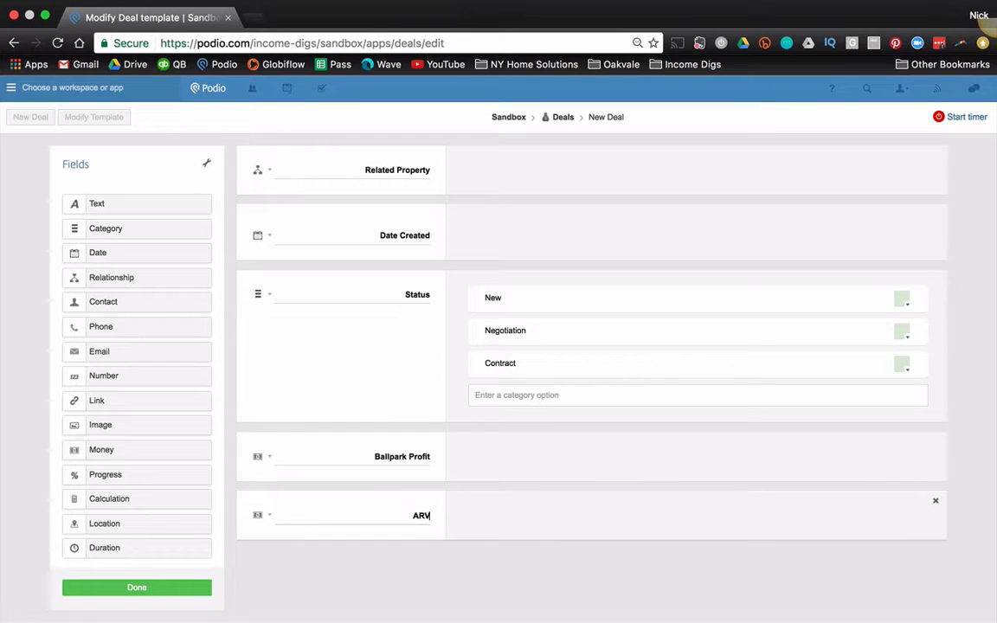
pyautogui.click(141, 592)
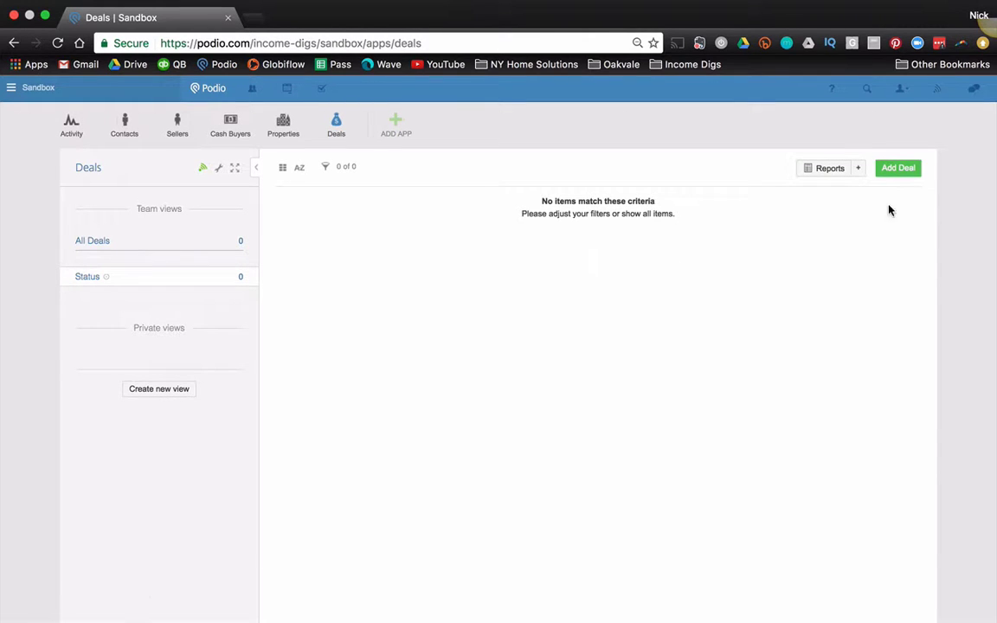
# Step: Start a new deal, create a new related property, and enter the property's street address
pyautogui.click(902, 168)
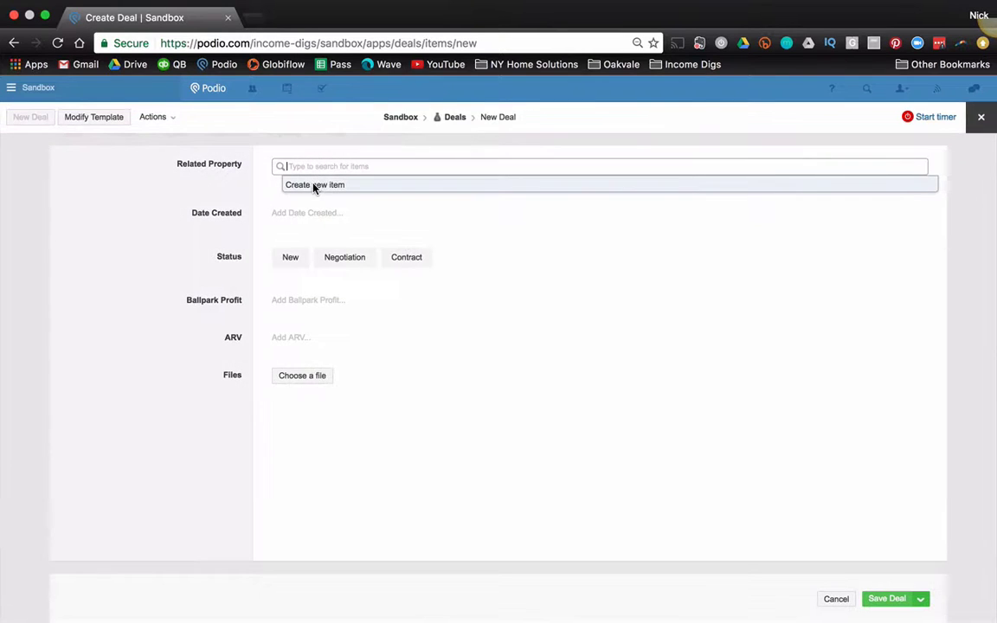
pyautogui.click(314, 187)
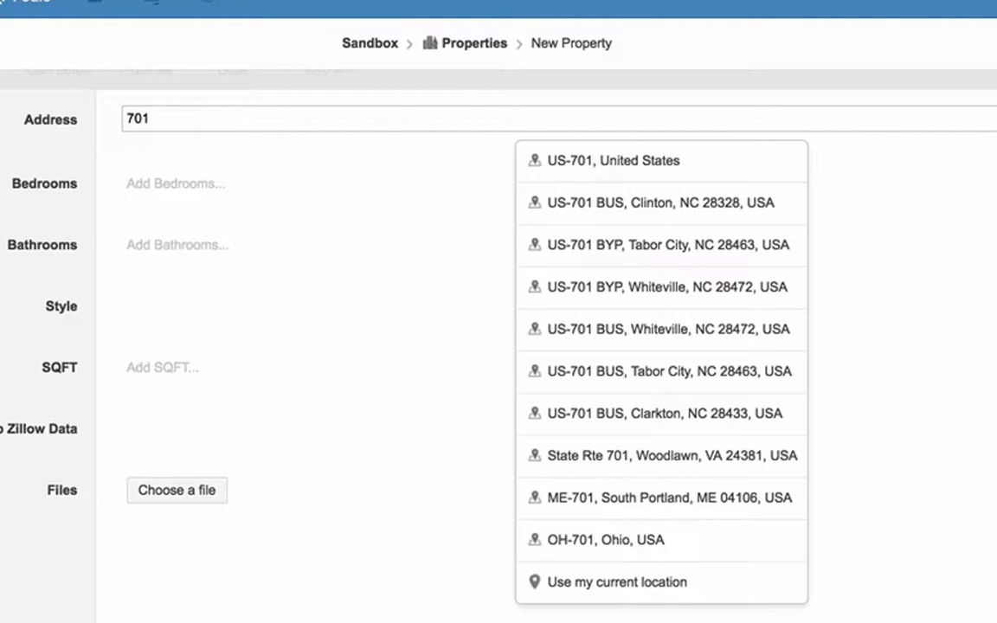
pyautogui.hotkey('ctrl', 'a')
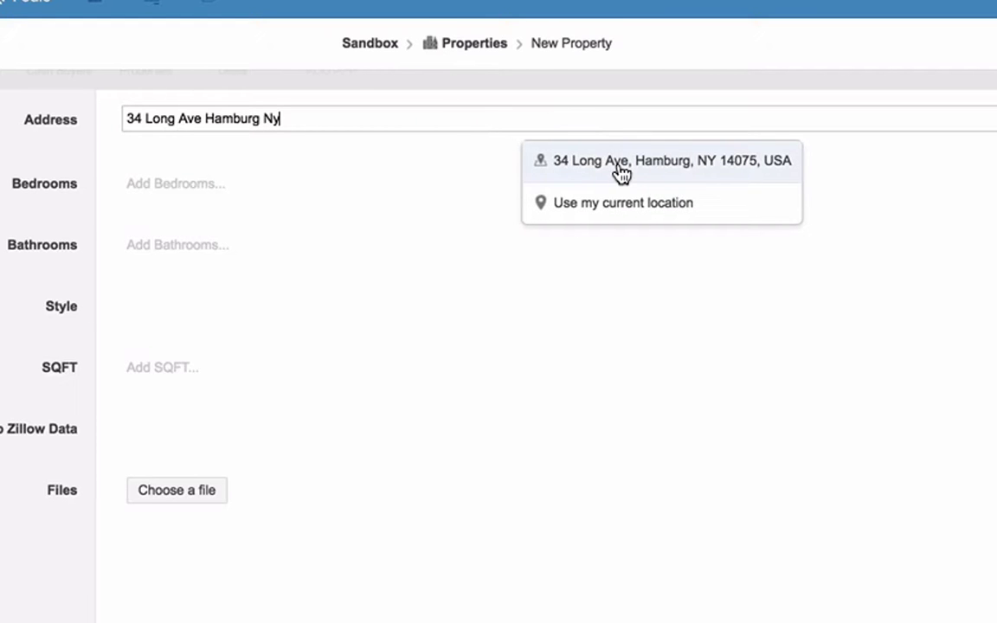
pyautogui.click(618, 166)
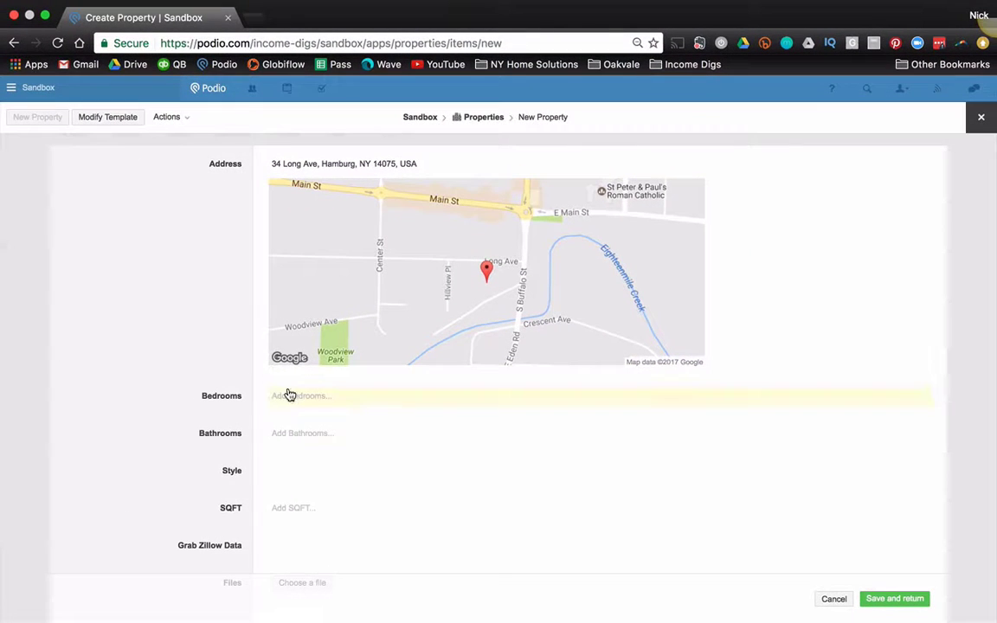
# Step: Give the property 3 bedrooms, 2 bathrooms and 1500 SQFT, then save it
pyautogui.click(279, 409)
pyautogui.press('Tab')
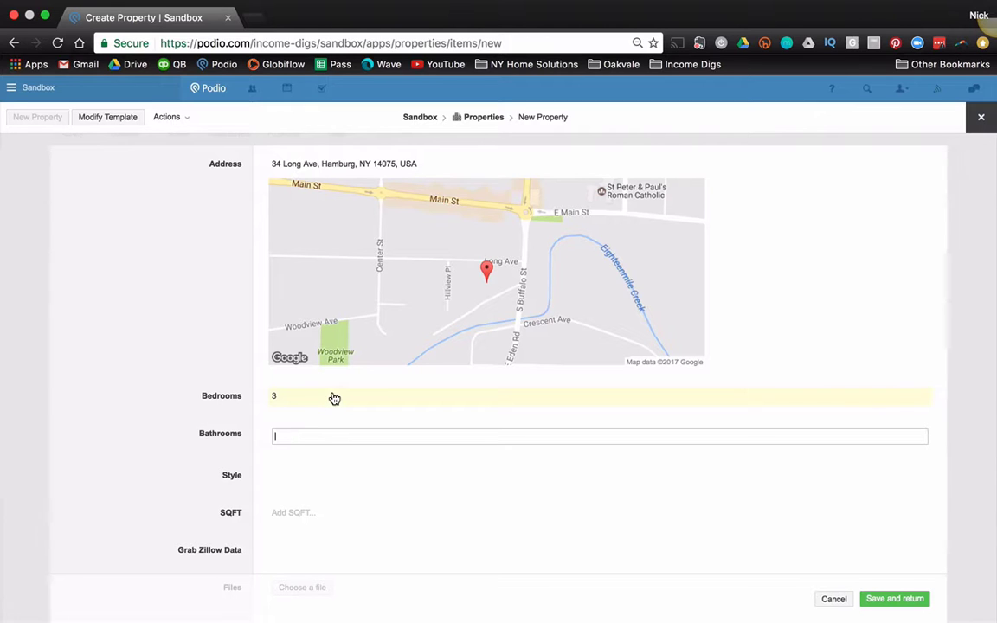
pyautogui.write('2')
pyautogui.press('Tab')
pyautogui.scroll(-2, 196, 477)
pyautogui.write('1500')
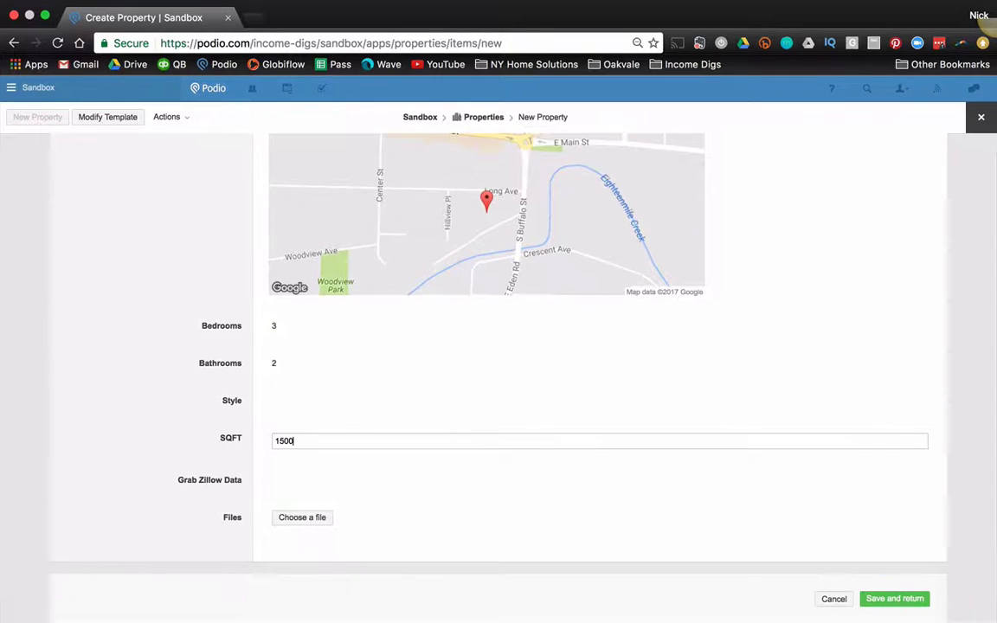
pyautogui.press('Tab')
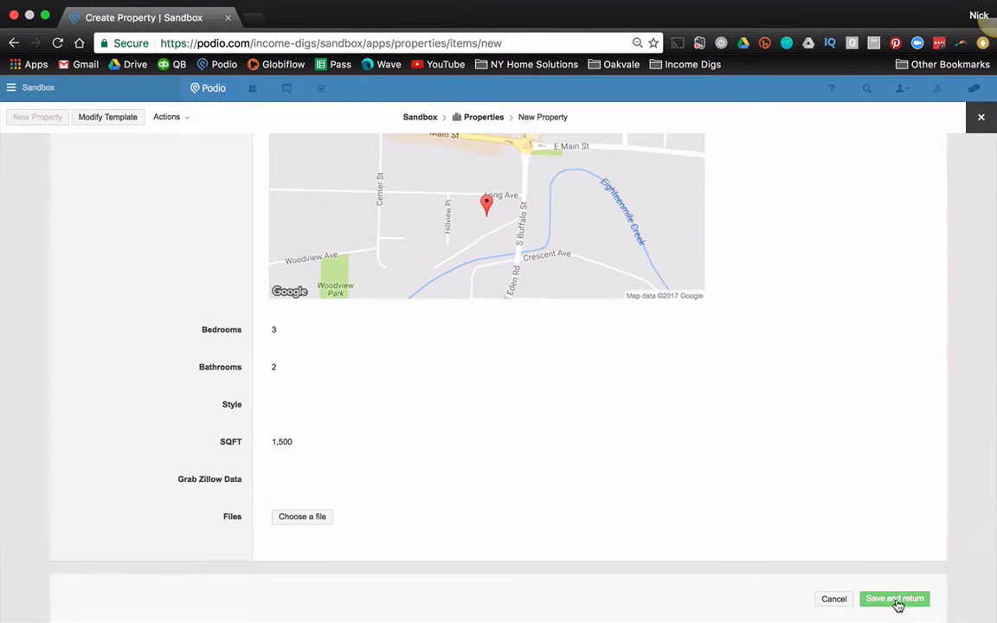
pyautogui.click(873, 600)
# Step: Save the deal linked to the property: status New, created Feb 28 2017, profit $5,000, ARV $150,000
pyautogui.click(329, 213)
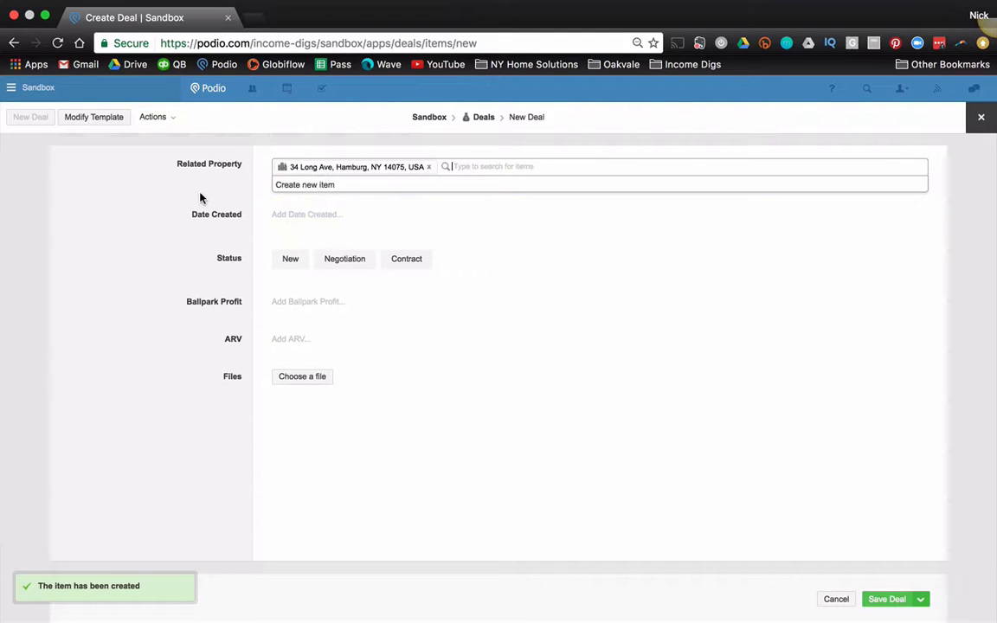
pyautogui.click(160, 247)
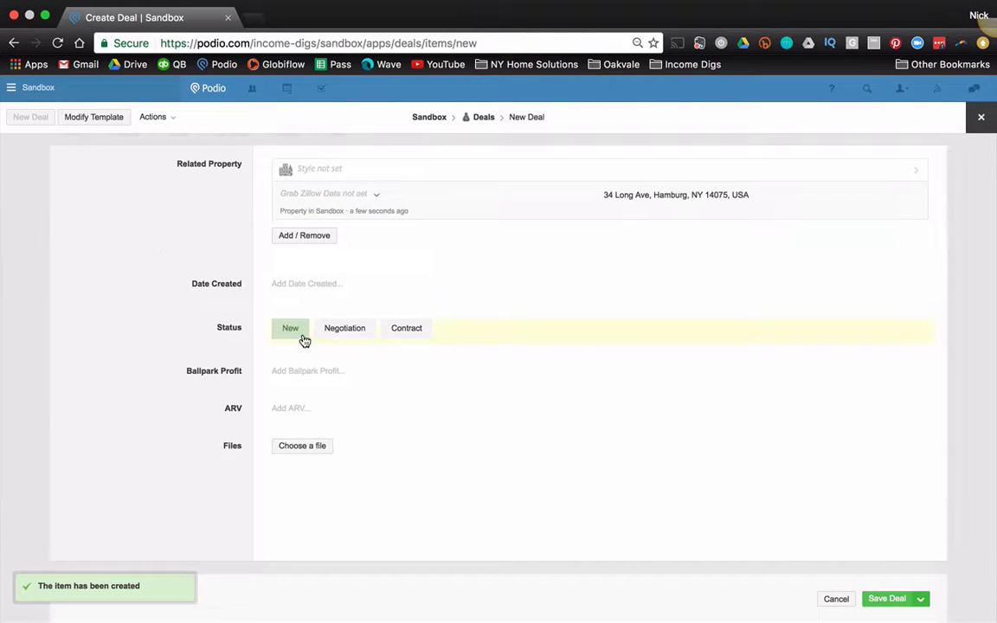
pyautogui.click(299, 285)
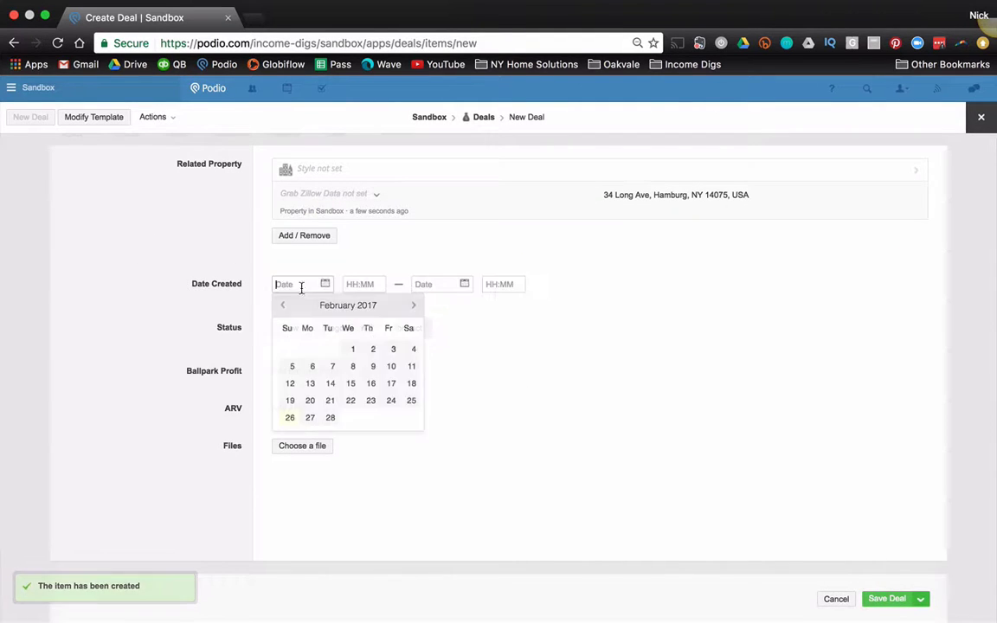
pyautogui.click(330, 417)
pyautogui.click(332, 370)
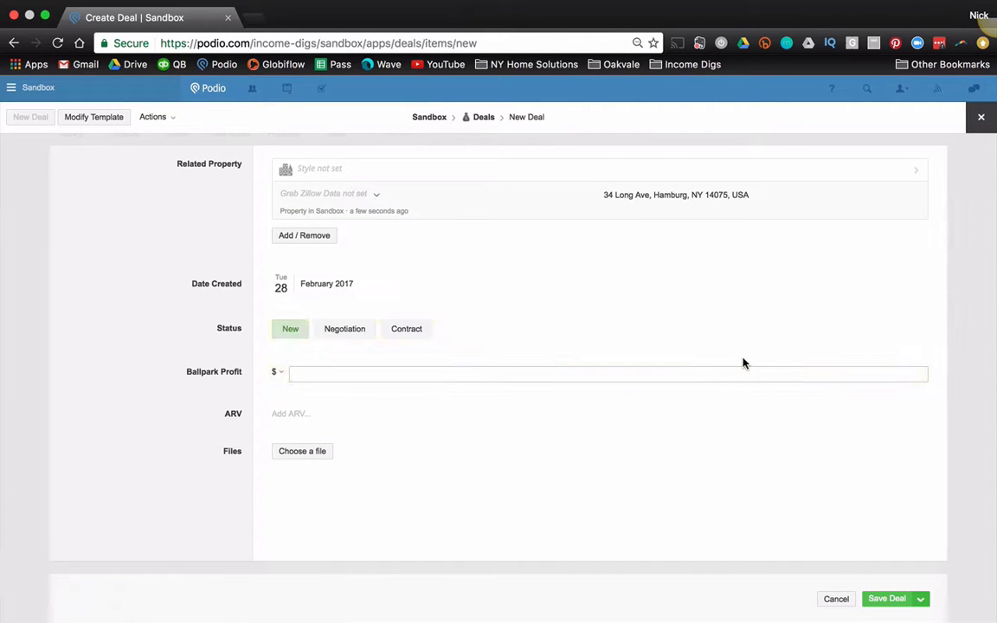
pyautogui.write('5,000')
pyautogui.press('Tab')
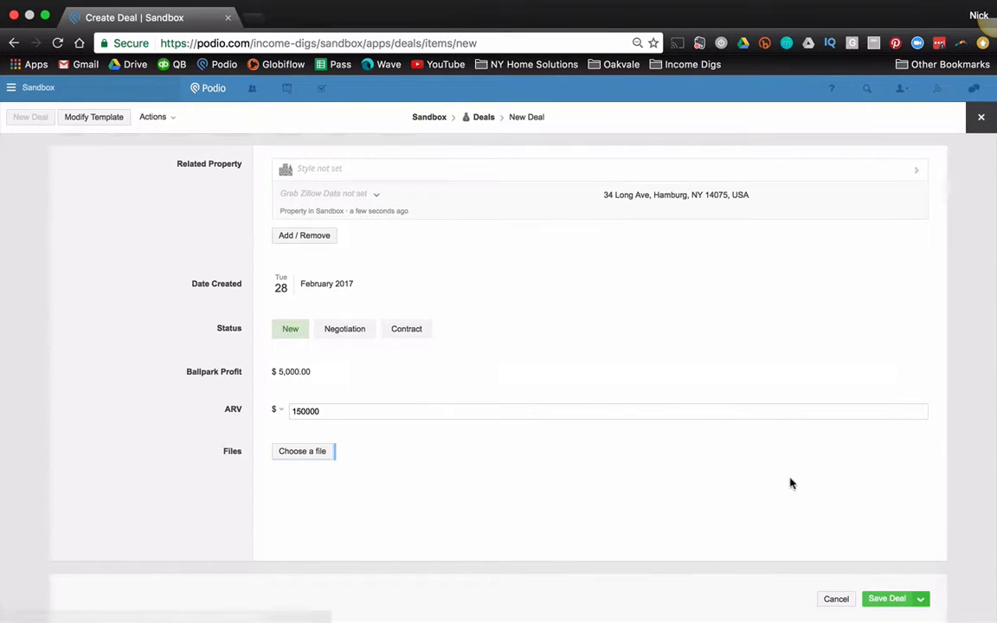
pyautogui.click(888, 599)
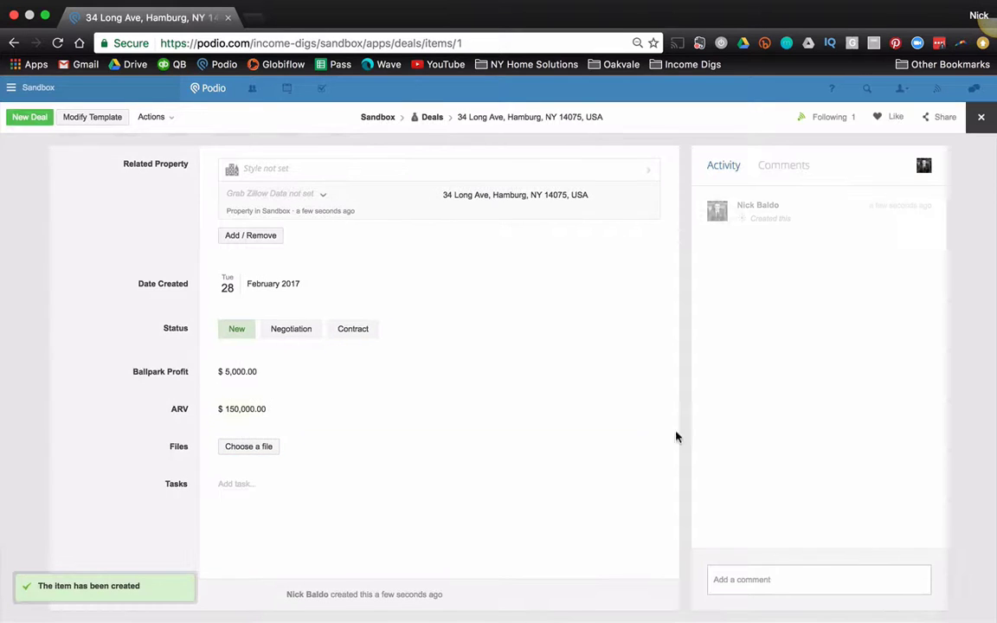
# Step: Go from the linked property to the Properties app and open its Reference Layout settings
pyautogui.click(269, 171)
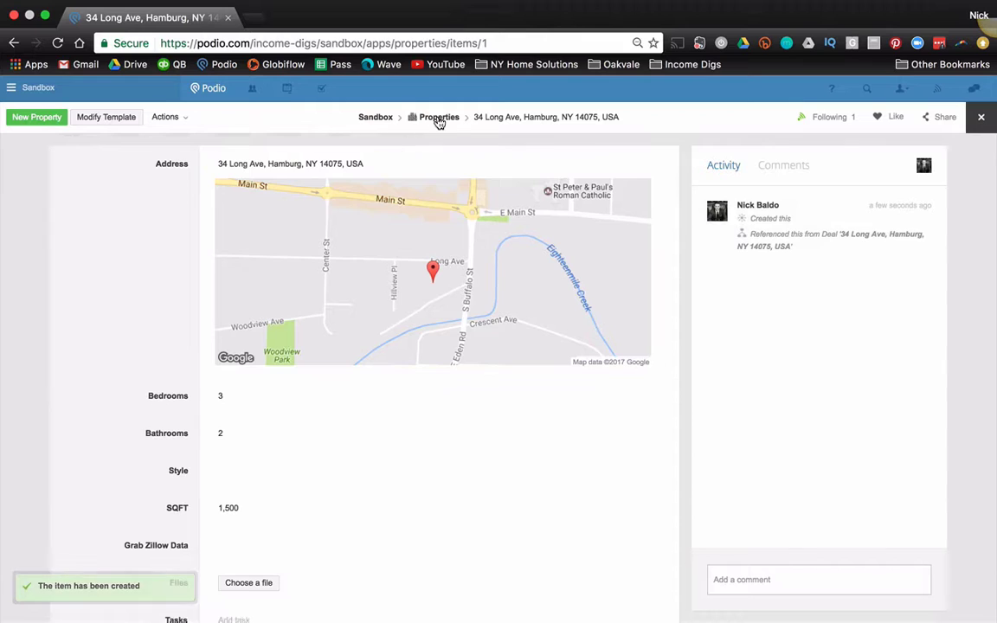
pyautogui.click(436, 120)
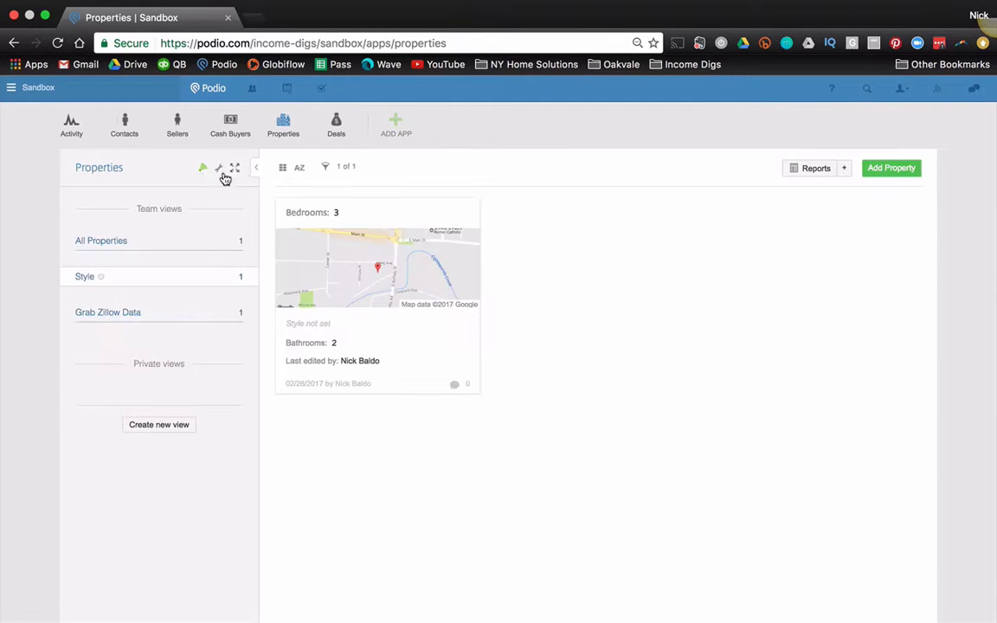
pyautogui.click(219, 168)
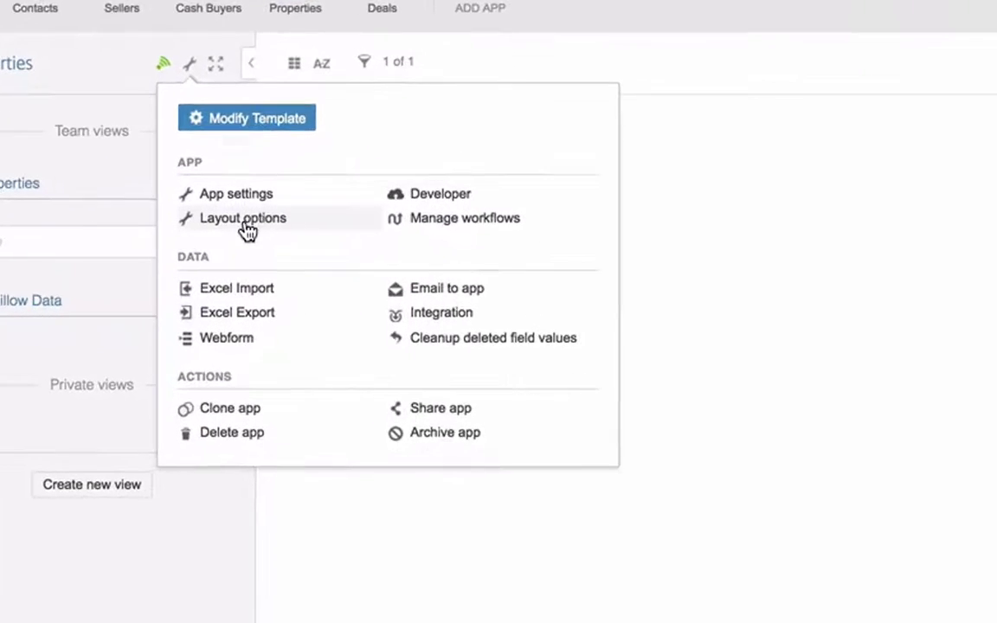
pyautogui.click(244, 222)
pyautogui.click(625, 89)
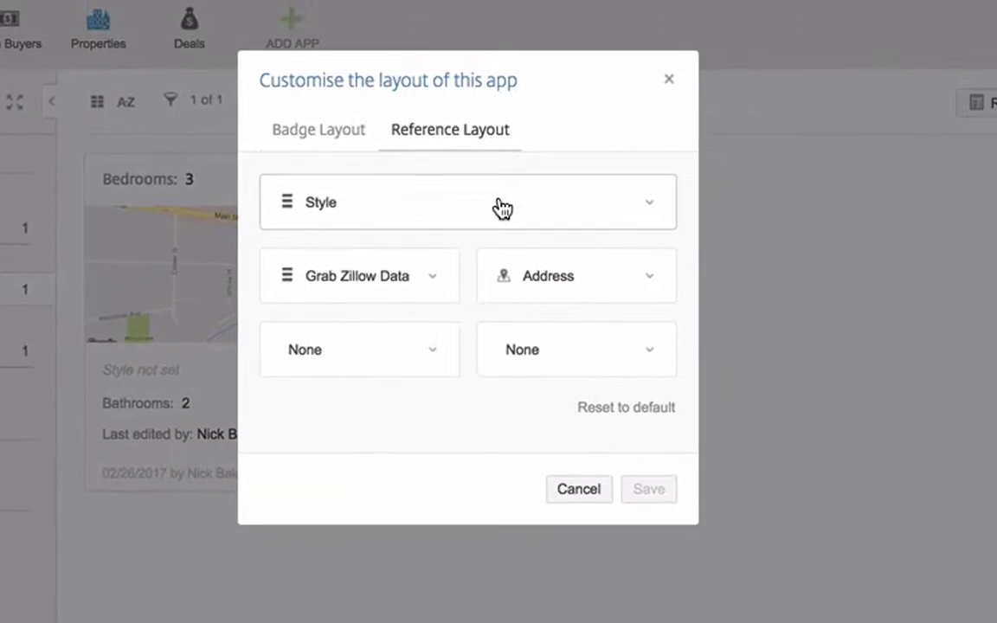
# Step: Fill the reference layout slots with Address, Bedrooms, Bathrooms, Style and SQFT, and save
pyautogui.click(502, 208)
pyautogui.click(791, 128)
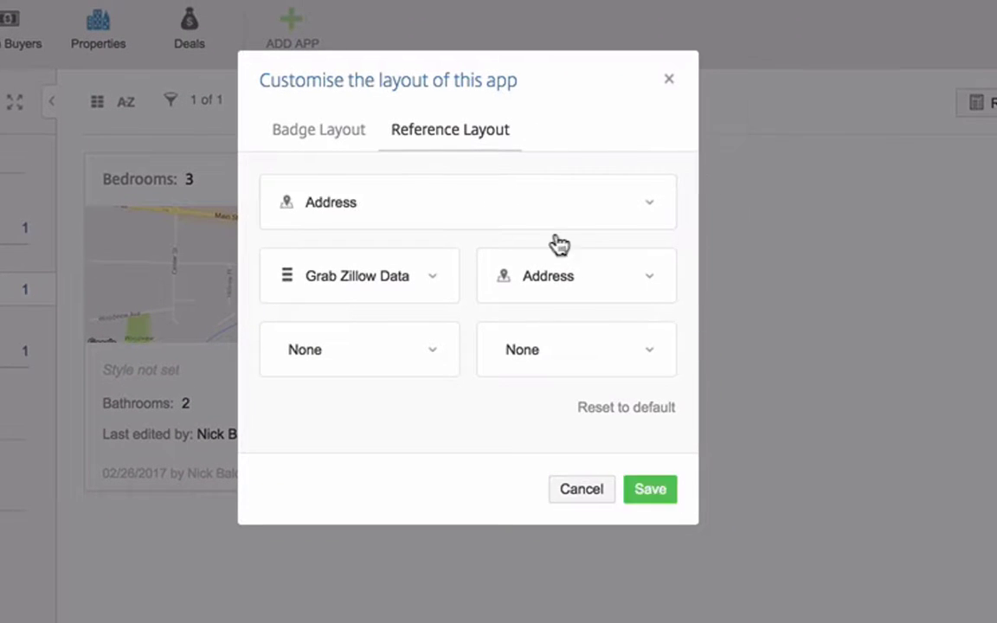
pyautogui.click(425, 279)
pyautogui.click(574, 210)
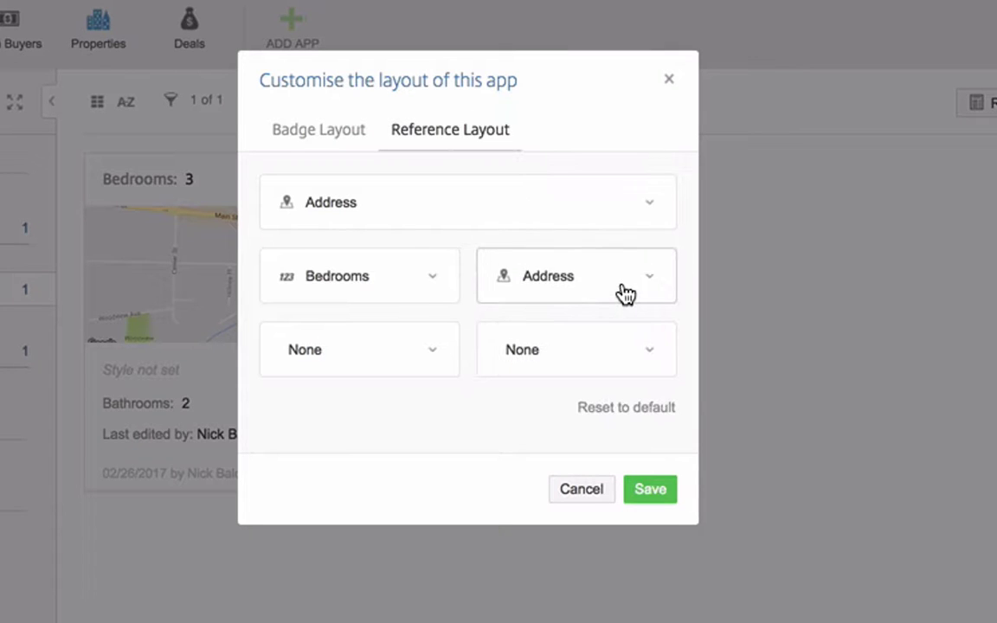
pyautogui.click(625, 290)
pyautogui.click(783, 243)
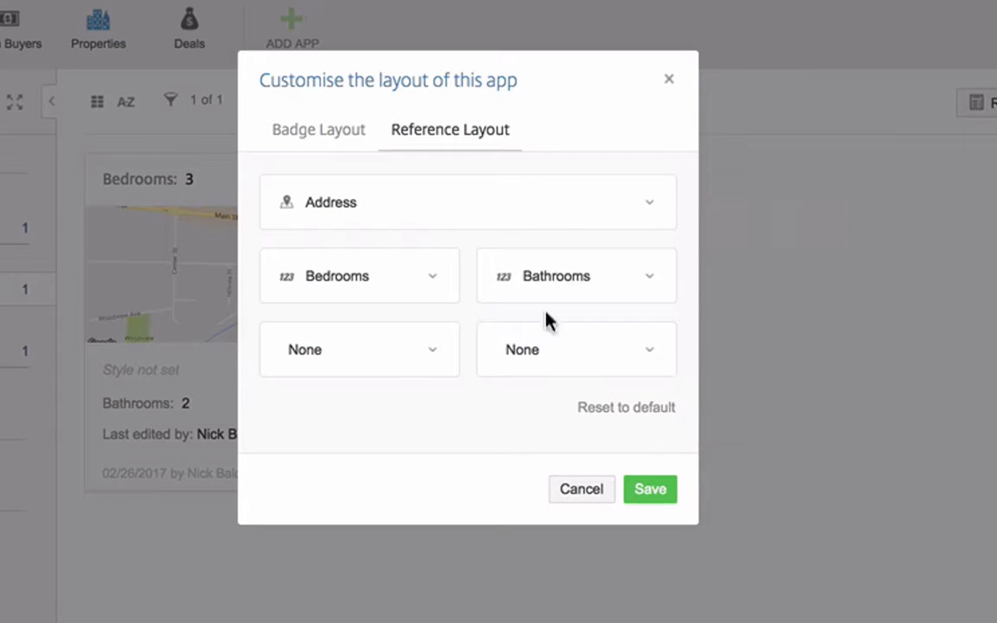
pyautogui.click(397, 368)
pyautogui.click(530, 353)
pyautogui.click(598, 368)
pyautogui.click(726, 394)
pyautogui.click(660, 490)
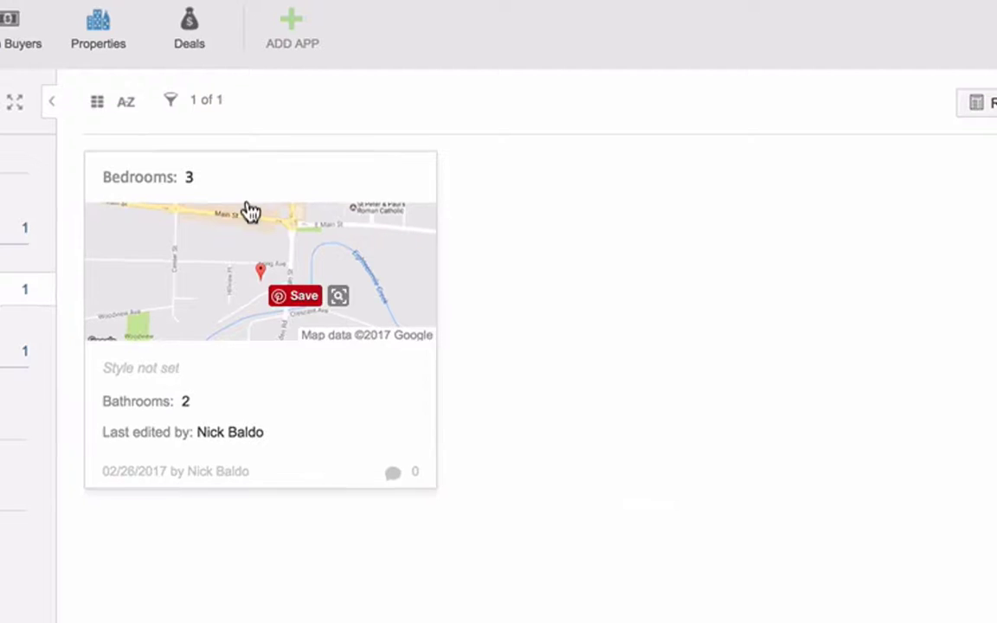
pyautogui.click(232, 176)
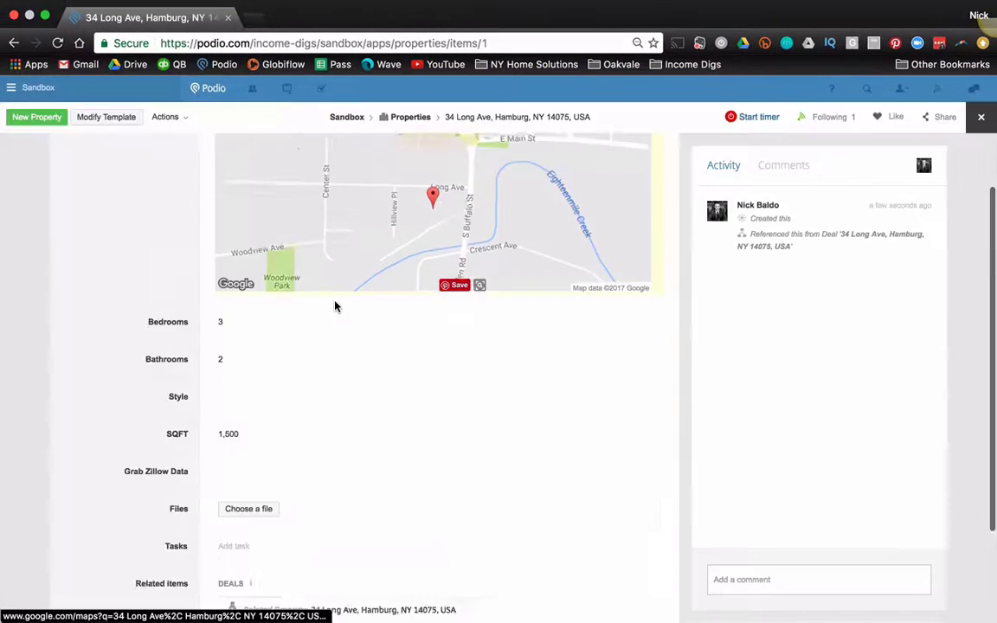
# Step: View the property's related deal, then return to Properties and open the Contacts app
pyautogui.scroll(-3, 346, 373)
pyautogui.click(400, 488)
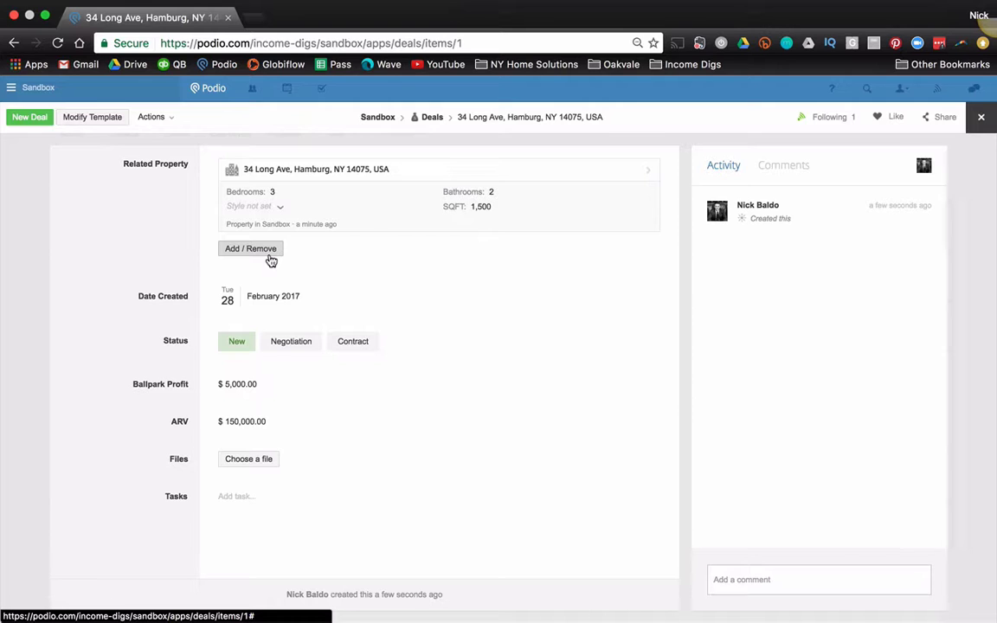
pyautogui.click(14, 208)
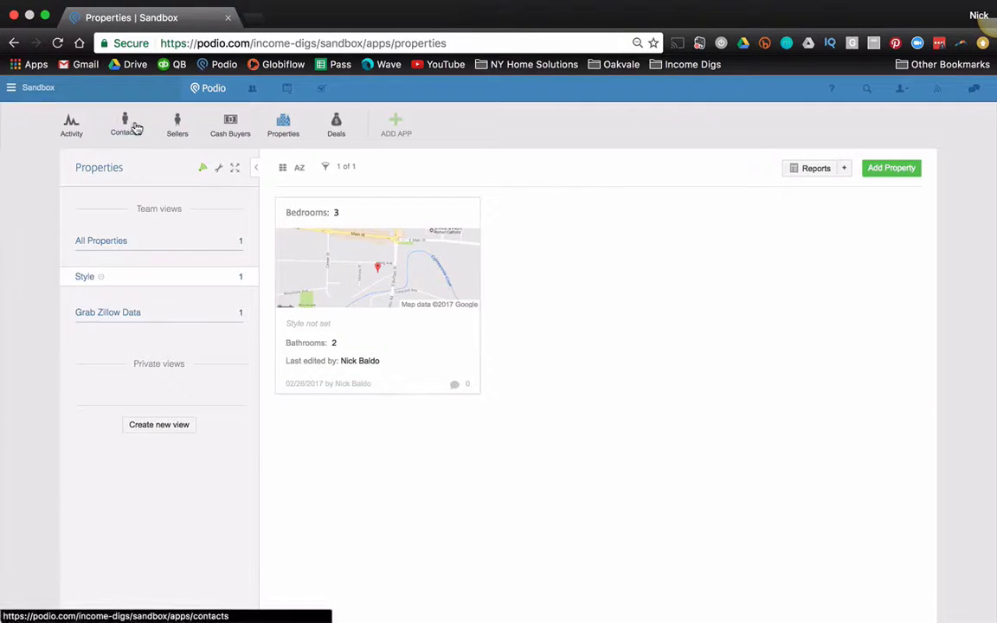
pyautogui.click(132, 128)
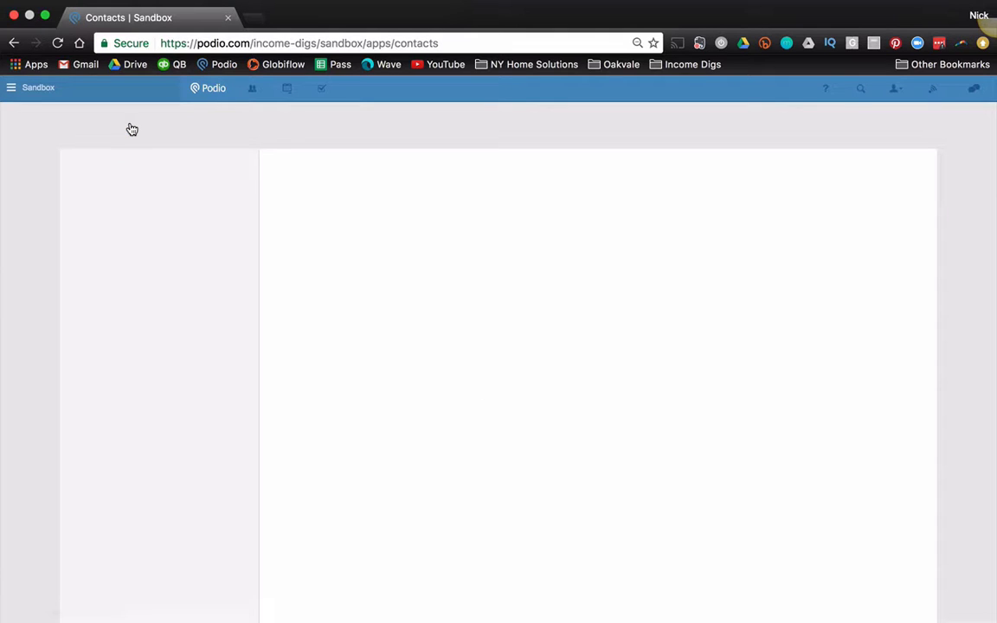